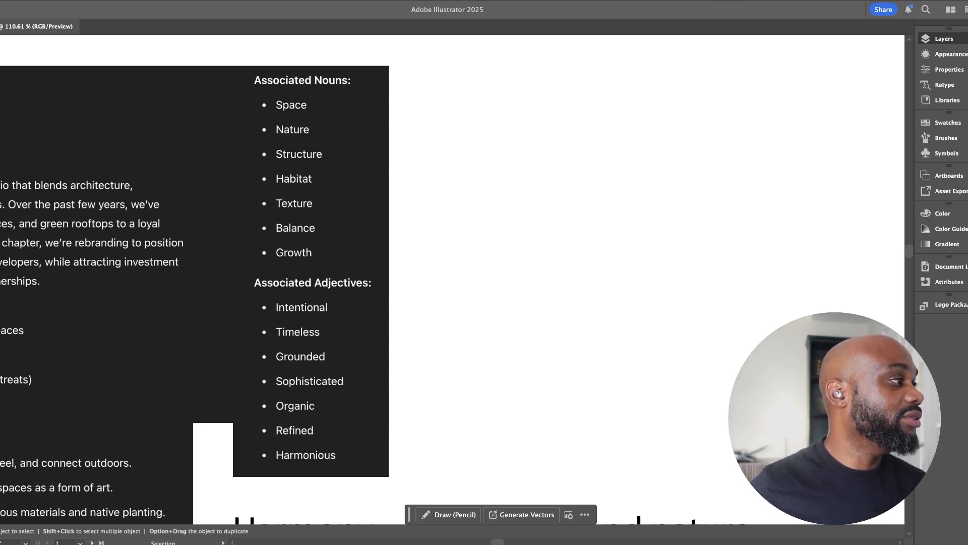
drag(343, 307, 490, 271)
drag(595, 363, 535, 364)
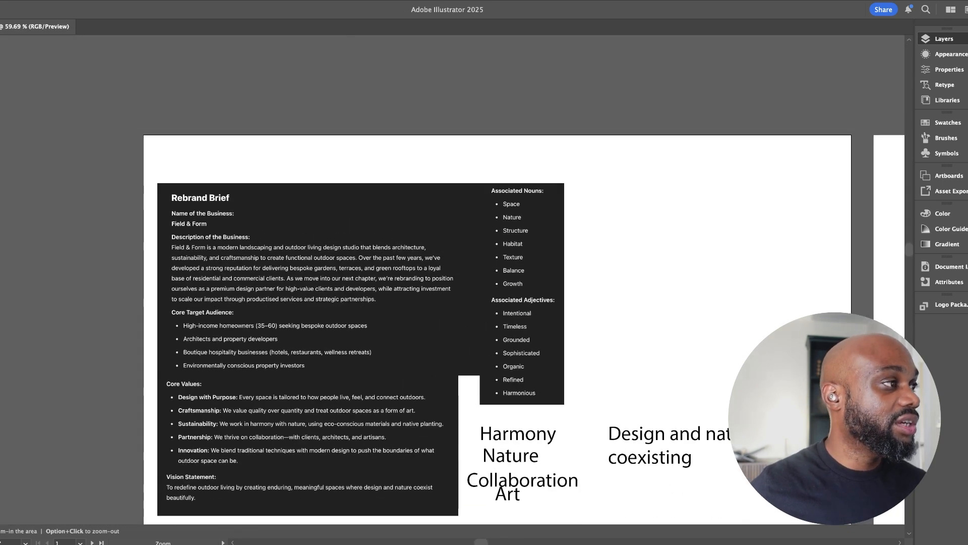
scroll(454, 303, down, 3)
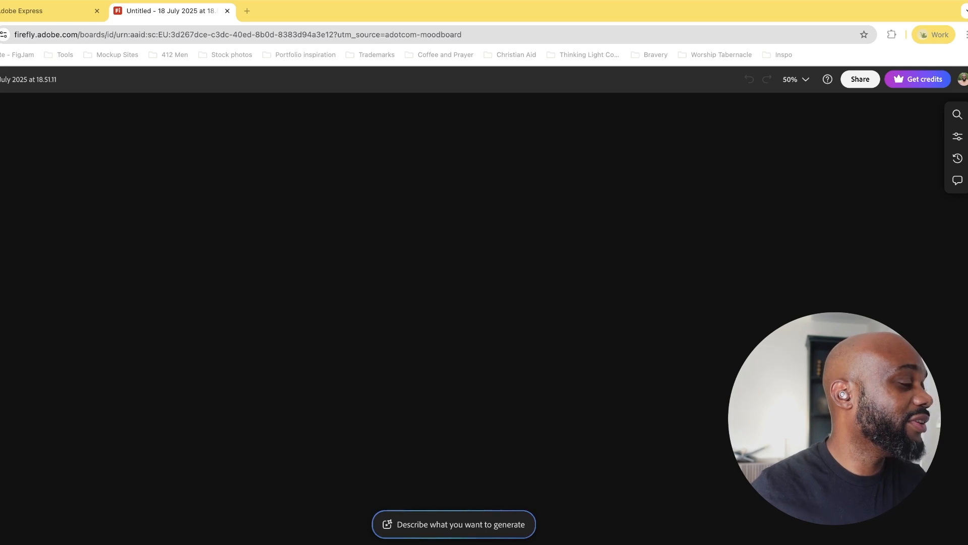
Open Unsplash in a new browser tab and search its photos for "harmony"
key(super+Tab)
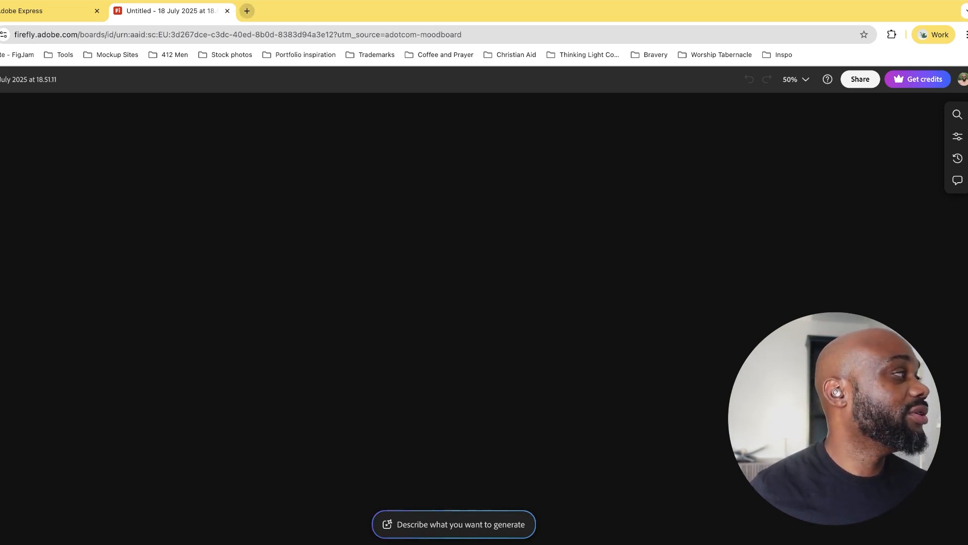
click(247, 11)
text(unspl)
key(Return)
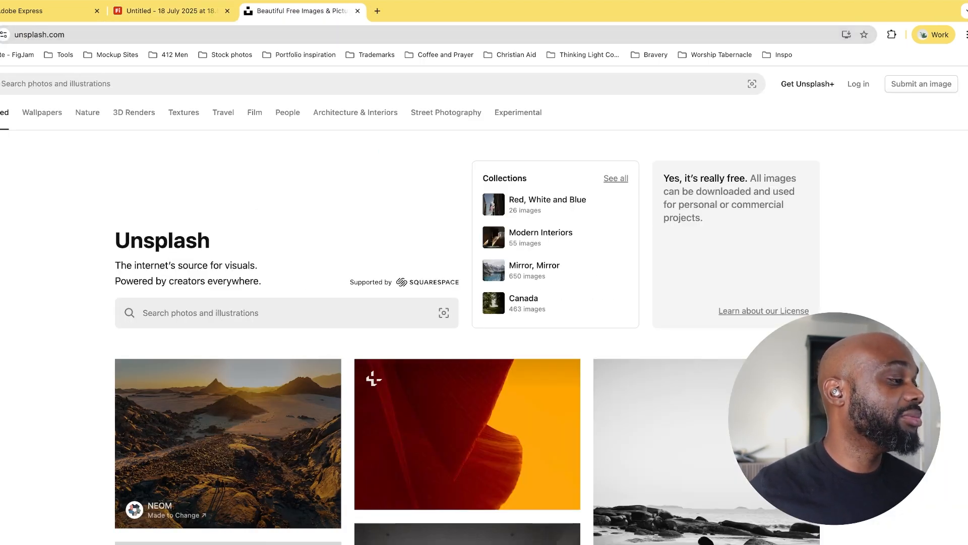
click(55, 83)
text(harmony)
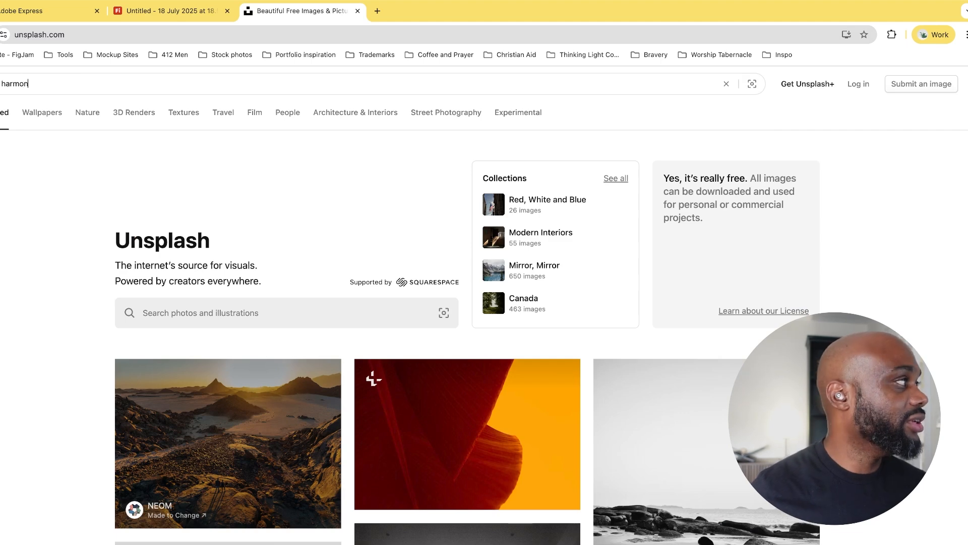
key(Return)
Copy the sunset-over-sea photo from the Unsplash results into the Firefly board
scroll(322, 328, down, 3)
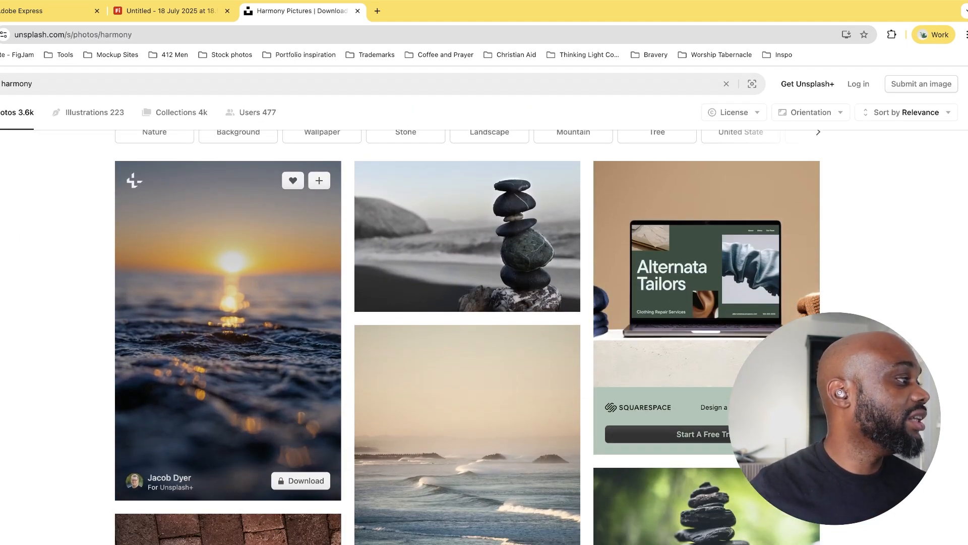
key(ctrl+shift+Tab)
key(super+v)
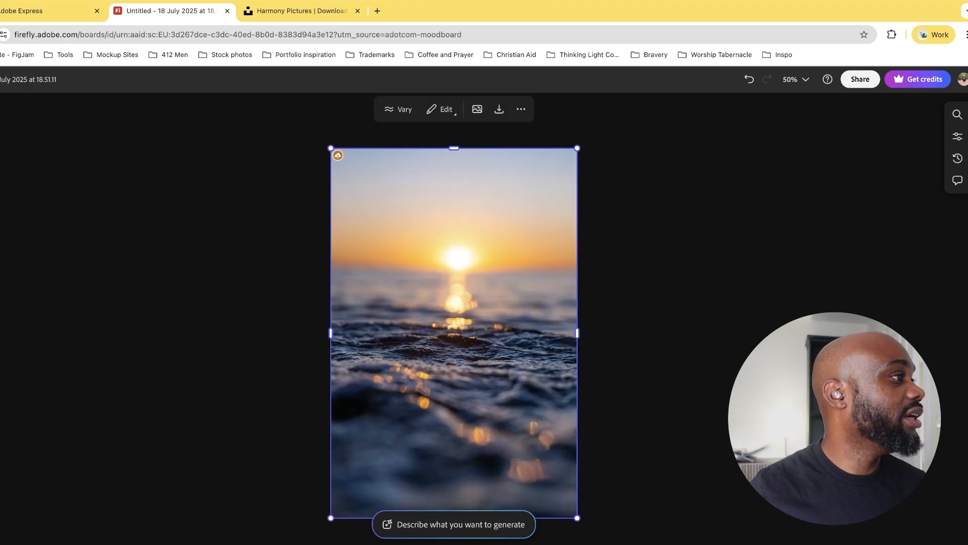
Copy the pale beach-waves photo from Unsplash into the Firefly board and place it to the right of the sunset photo
key(ctrl+Tab)
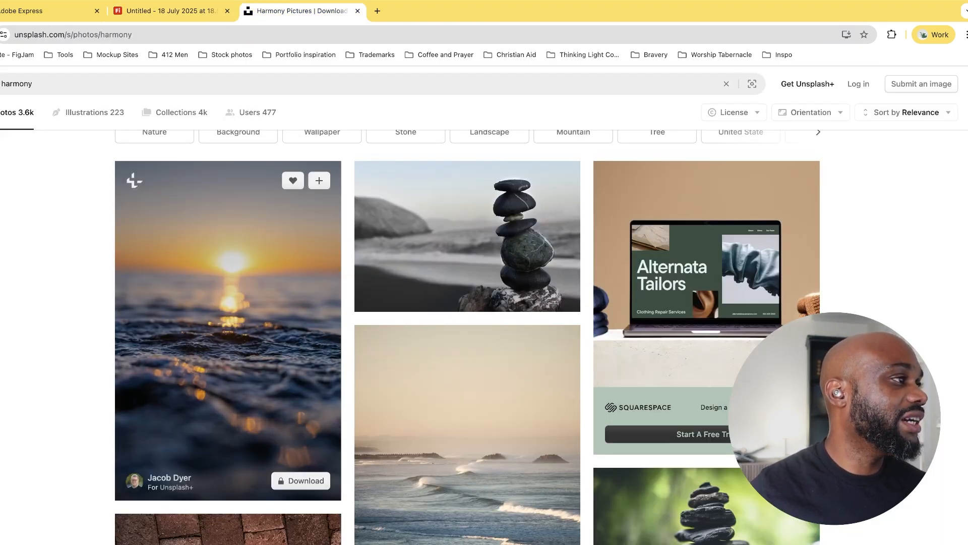
scroll(467, 234, down, 4)
click(468, 242)
key(Escape)
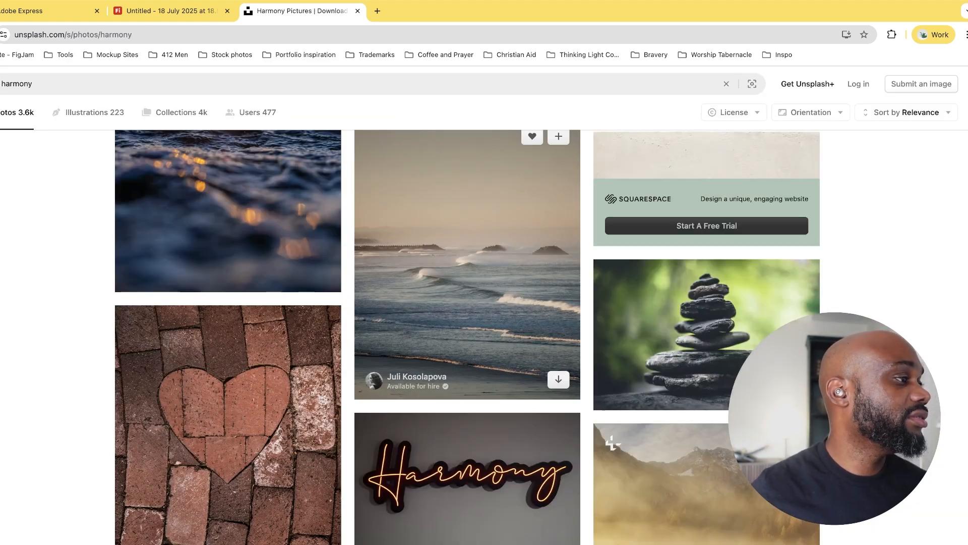
key(ctrl+shift+Tab)
key(super+v)
drag(467, 263, 721, 232)
Copy the photo of the large sunlit tree with spreading roots from Unsplash into the Firefly board, beneath the beach-waves photo
key(ctrl+Tab)
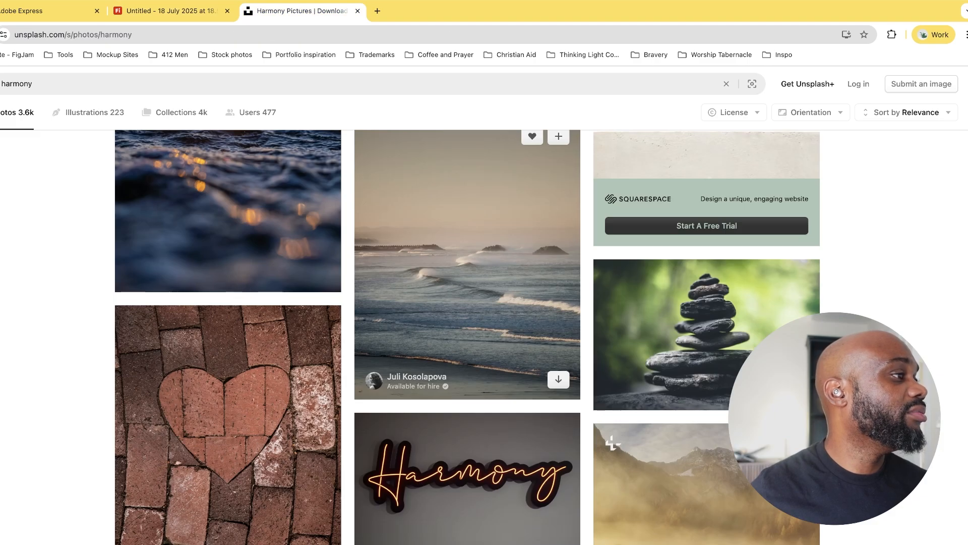
scroll(467, 323, down, 3)
scroll(467, 192, down, 6)
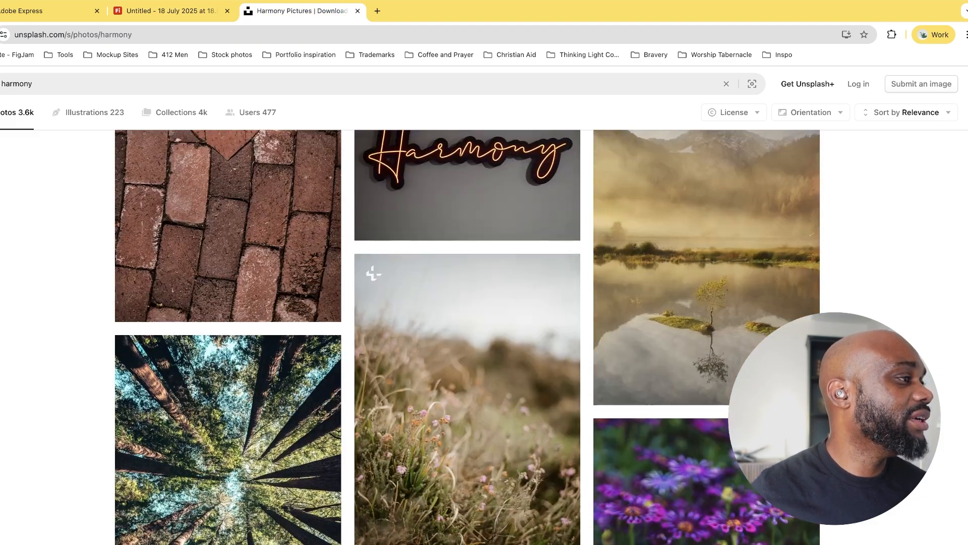
scroll(467, 337, down, 5)
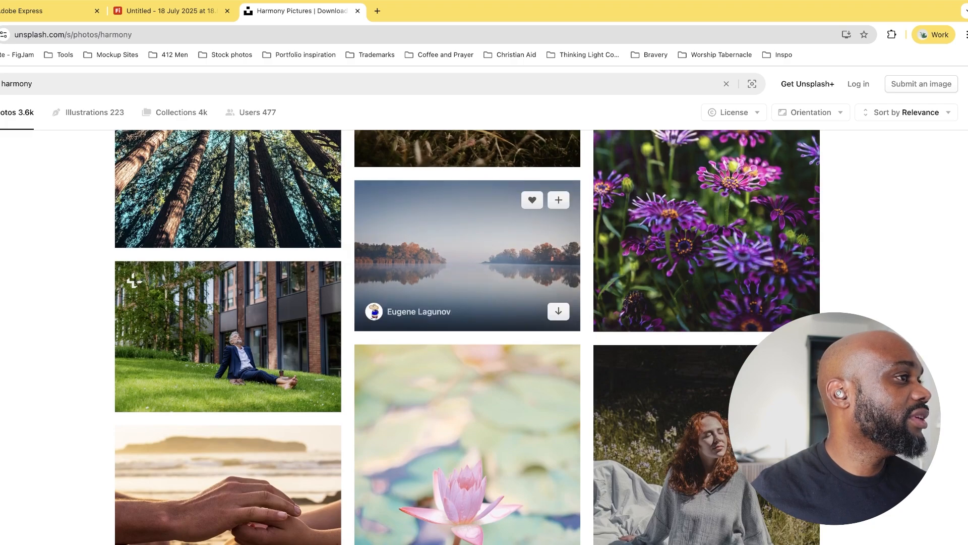
scroll(467, 252, down, 5)
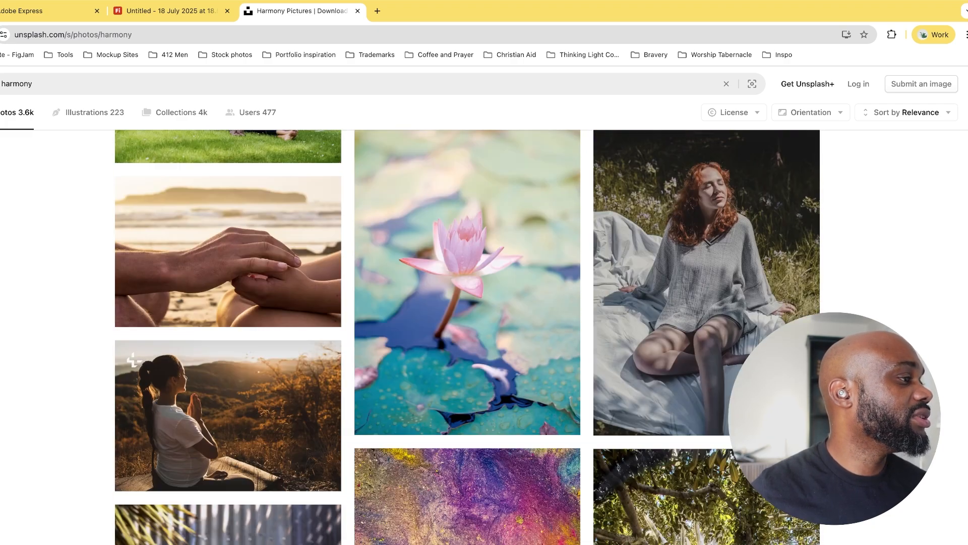
scroll(467, 337, down, 5)
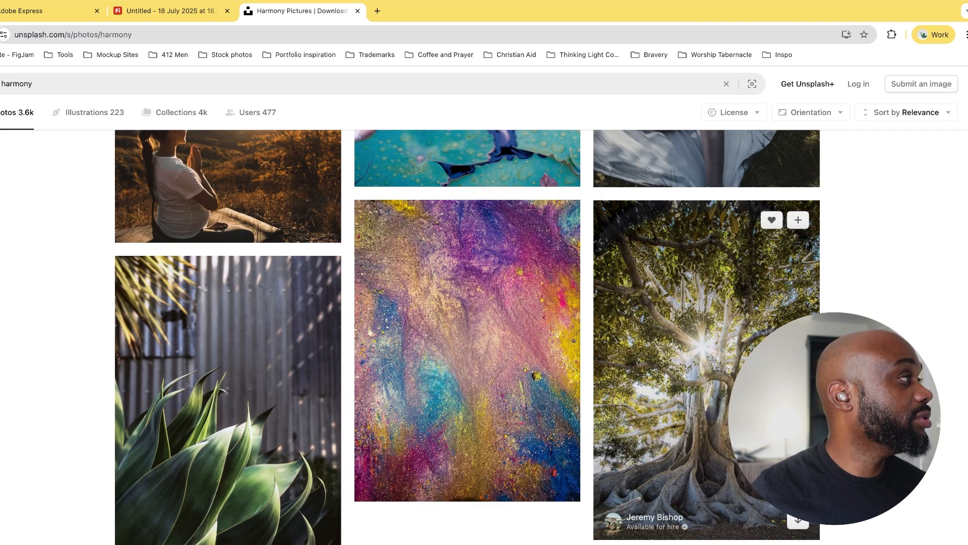
click(174, 11)
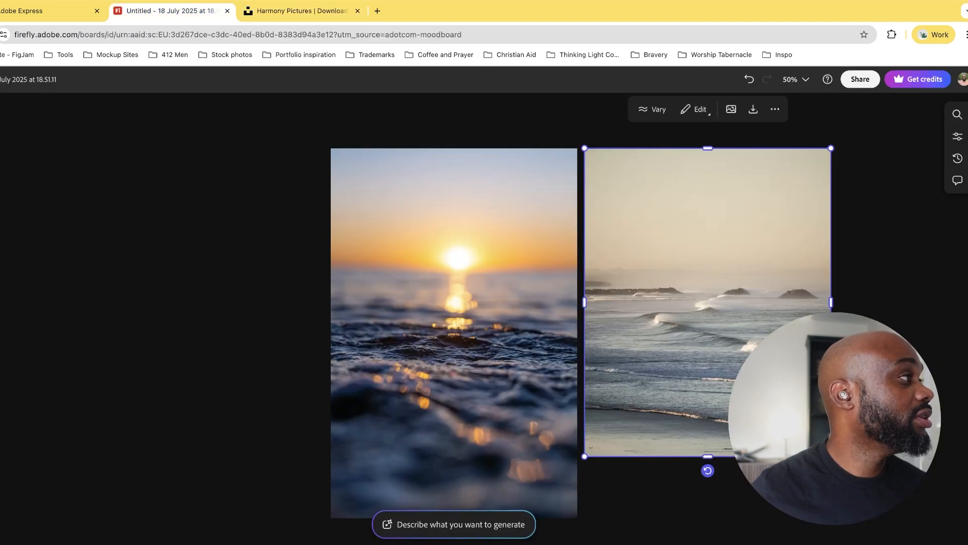
key(ctrl+v)
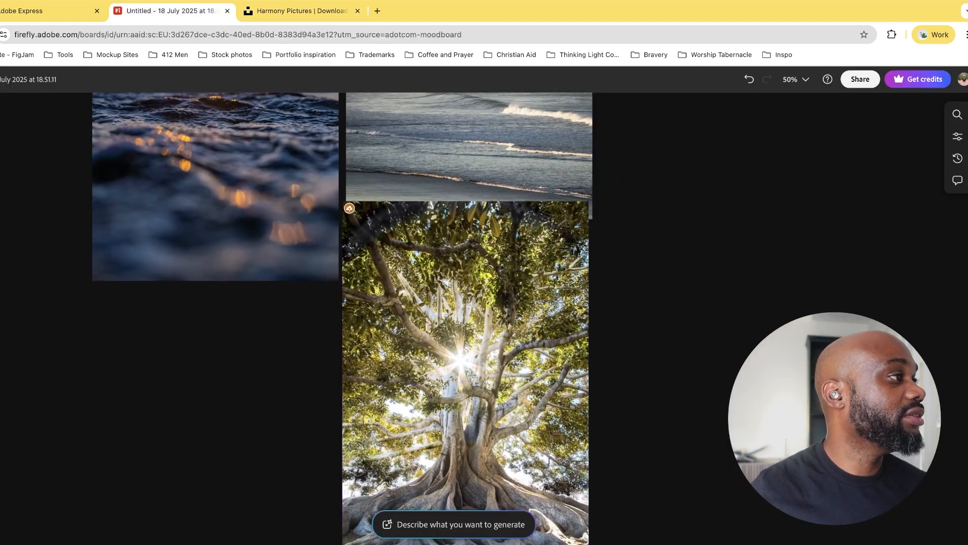
Copy the photo of green pointed leaves against corrugated metal from Unsplash into the board and place it beneath the sunset photo
click(301, 11)
scroll(317, 234, down, 6)
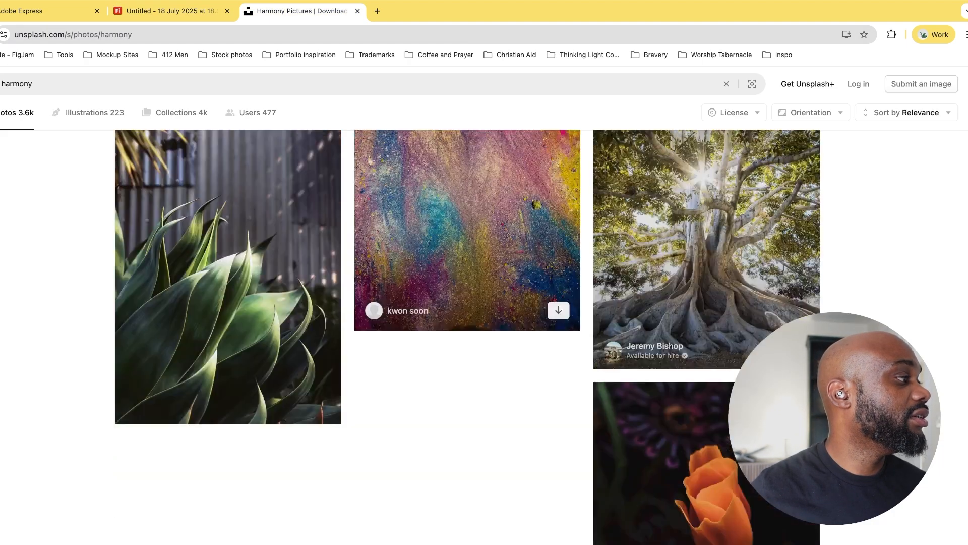
scroll(317, 234, up, 2)
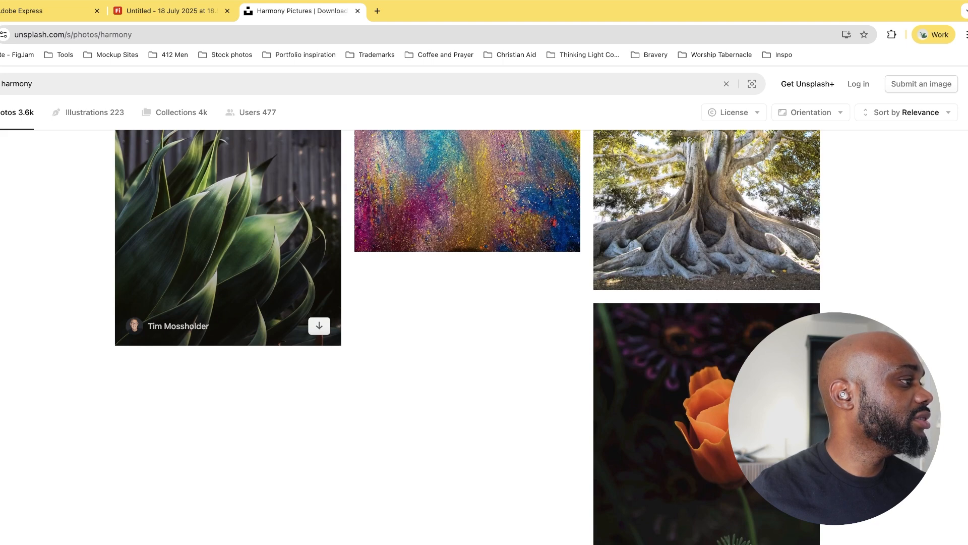
key(ctrl+shift+Tab)
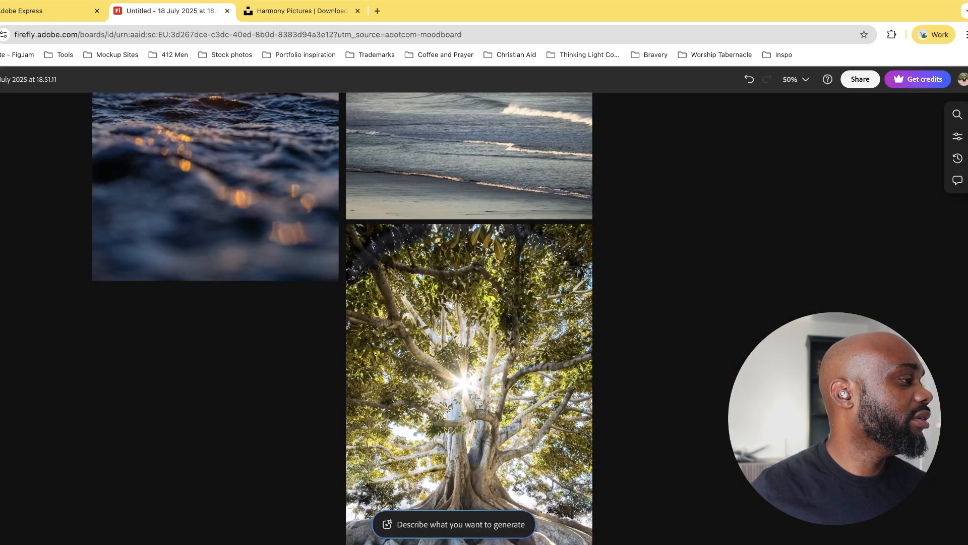
key(super+v)
scroll(454, 317, down, 1)
scroll(454, 317, left, 2)
drag(494, 242, 259, 381)
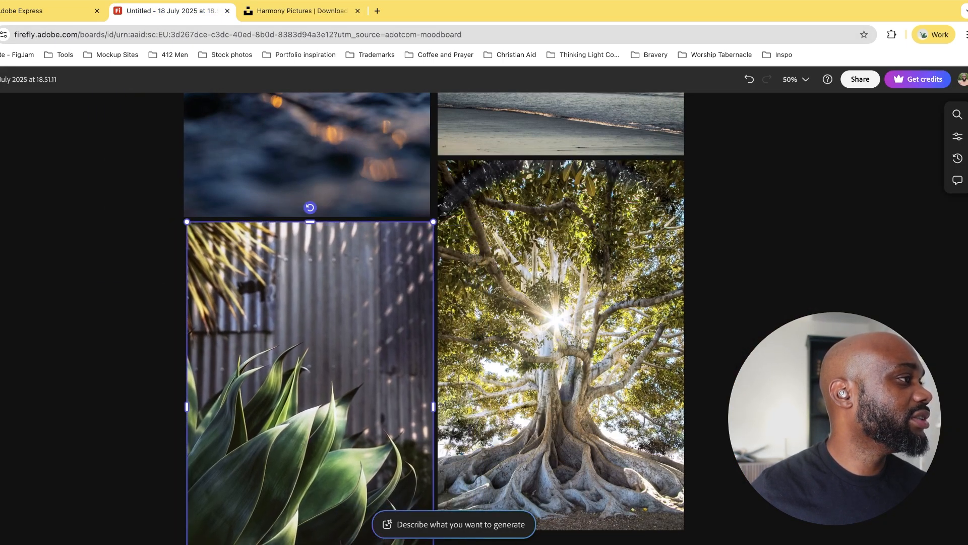
Search Google in a new tab for "symbolism of a lotus flower" and read through the expanded AI overview
key(super+t)
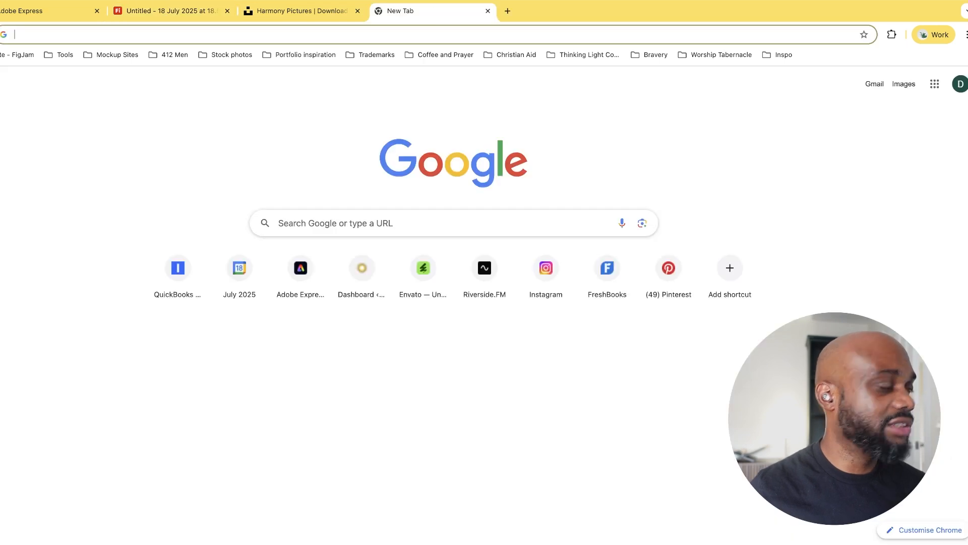
text(symbol of)
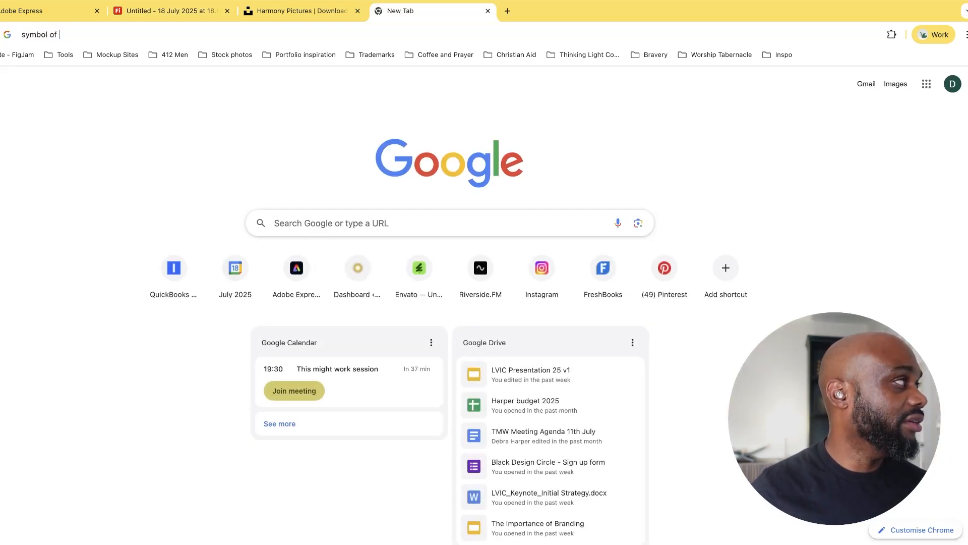
key(super+a)
text(symbolsim )
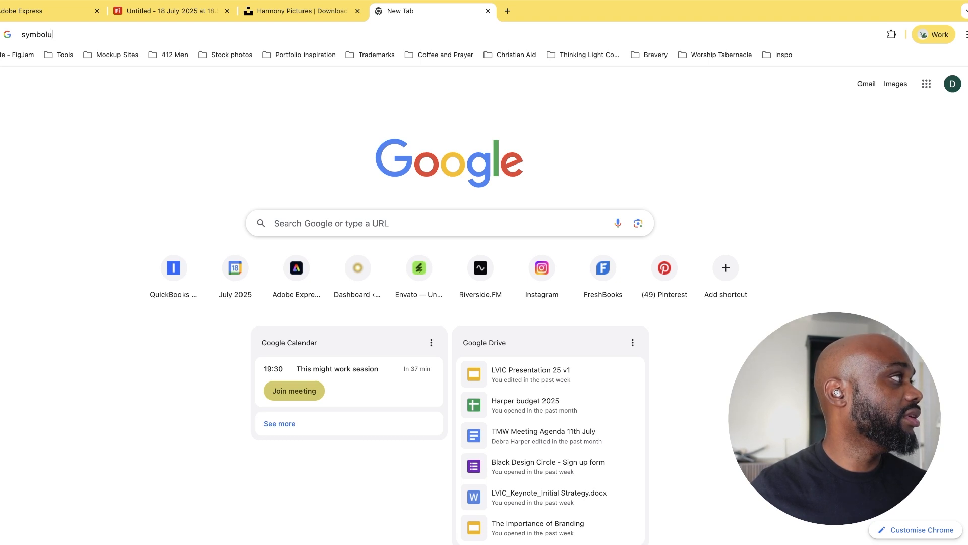
text(ism of a lotus flower)
key(Return)
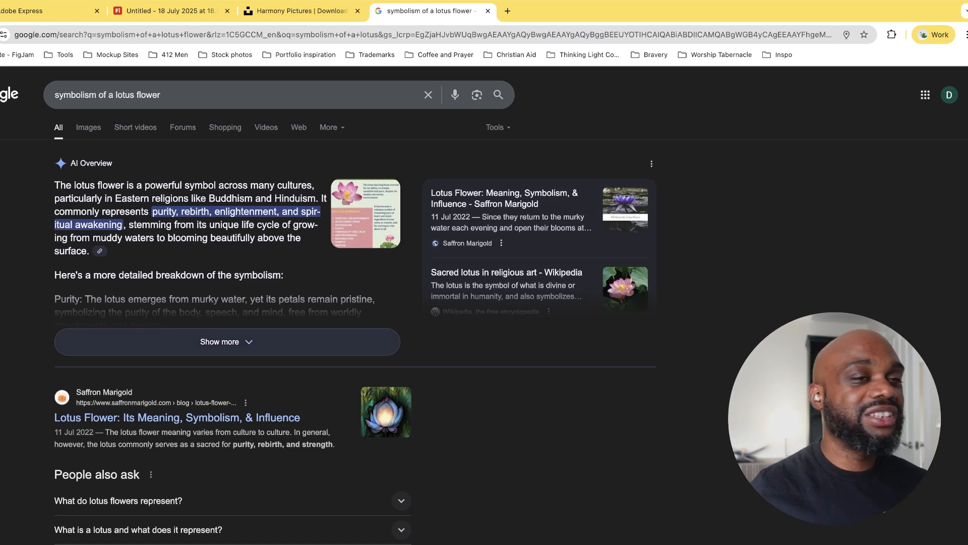
click(227, 342)
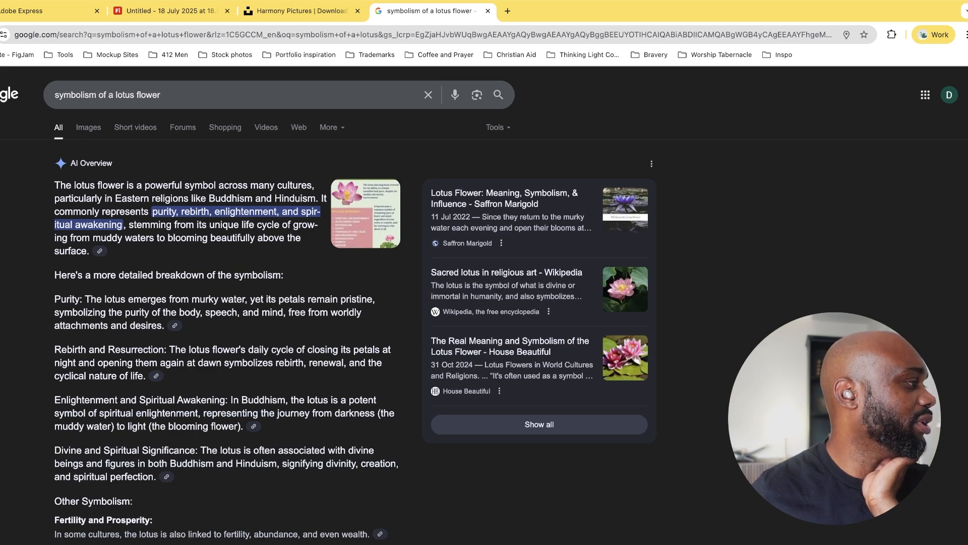
scroll(353, 303, down, 5)
scroll(353, 303, down, 1)
scroll(353, 302, up, 5)
Search Google for "what flower represents harmony" and expand the AI overview
triple_click(151, 95)
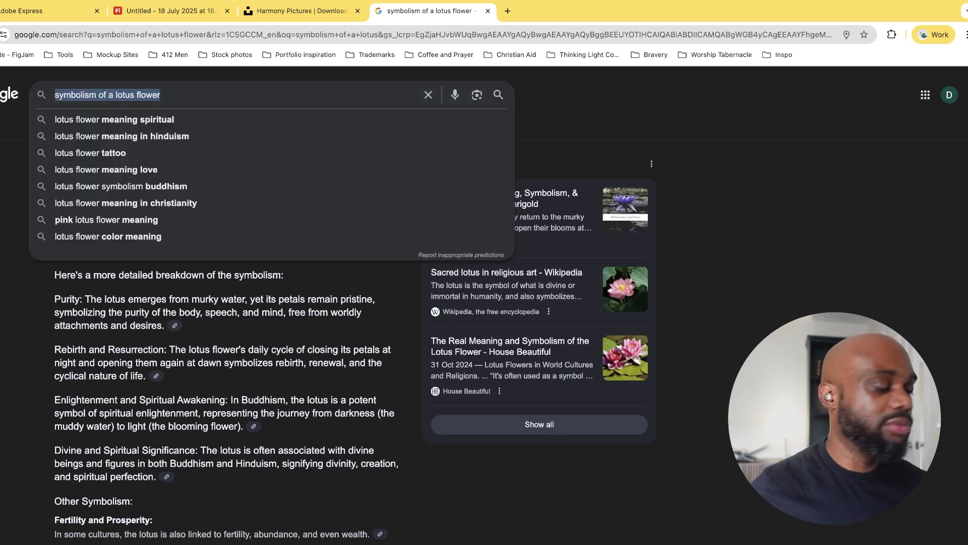
text(what l)
key(BackSpace)
text(opl)
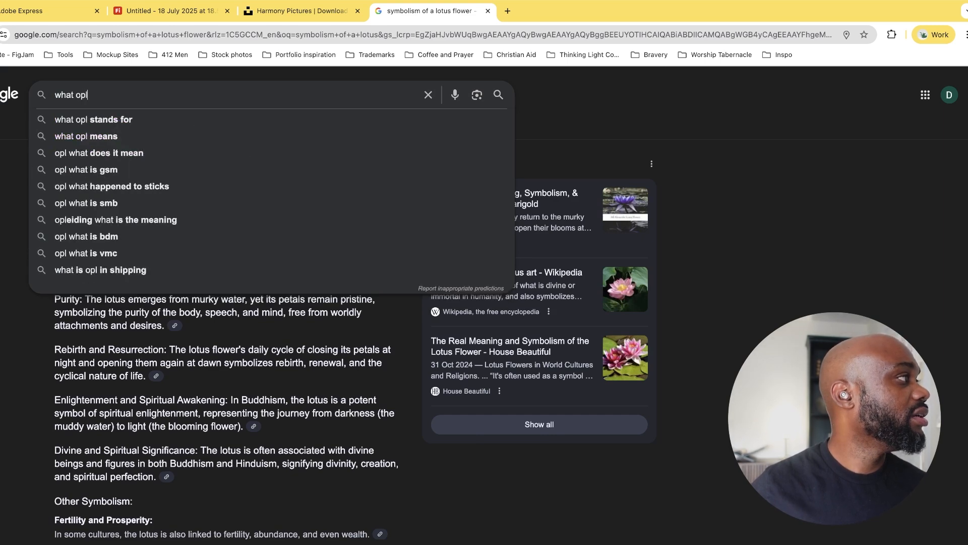
key(BackSpace)
key(BackSpace)
text(p)
key(BackSpace)
key(BackSpace)
text(plant rep)
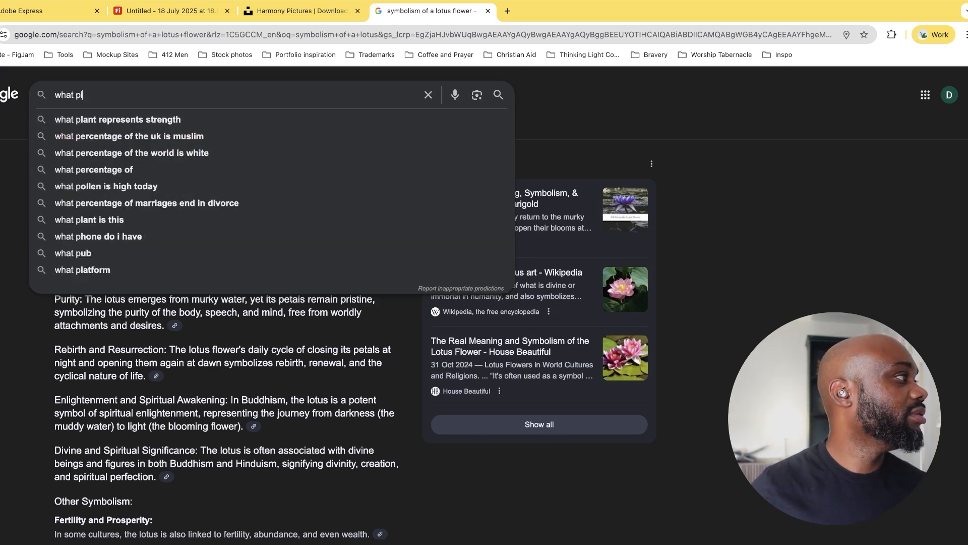
text(resents )
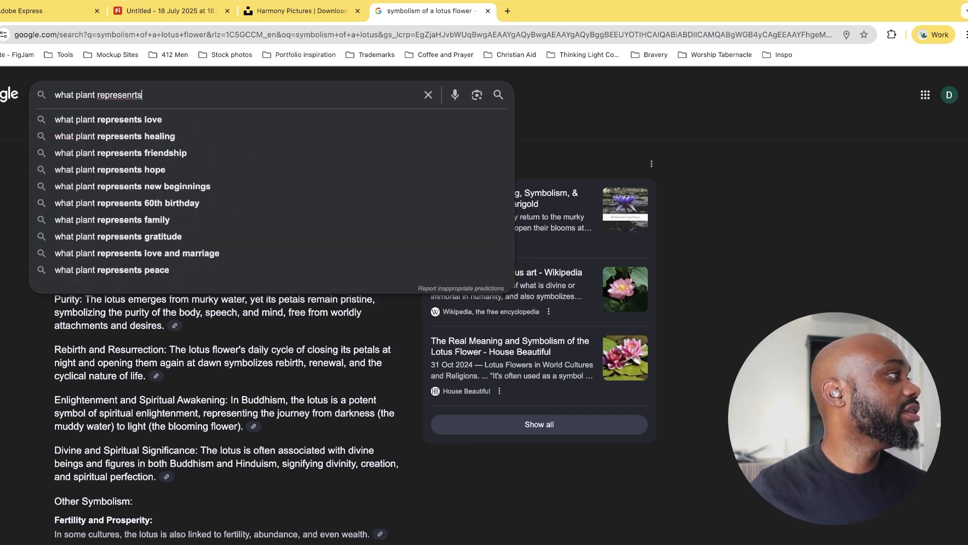
text(harmon)
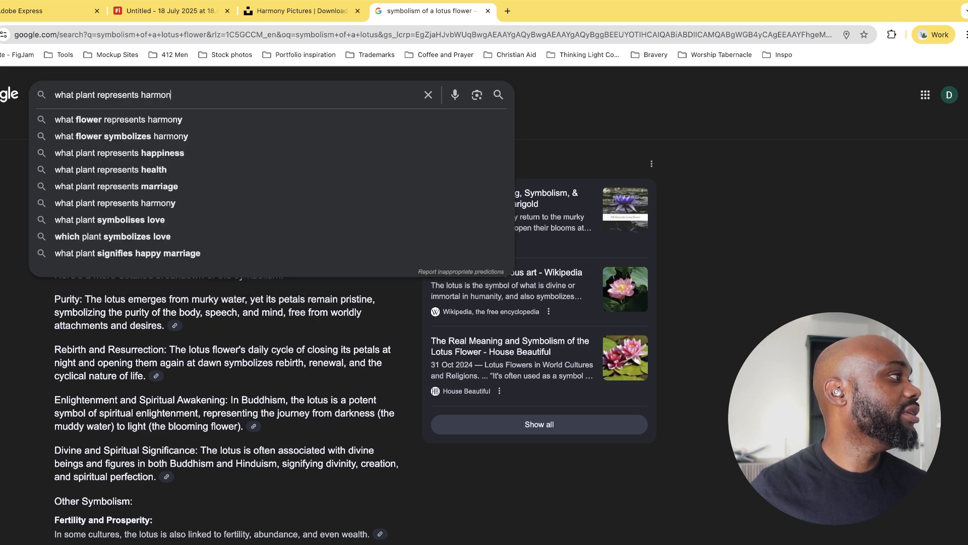
key(Down)
key(Return)
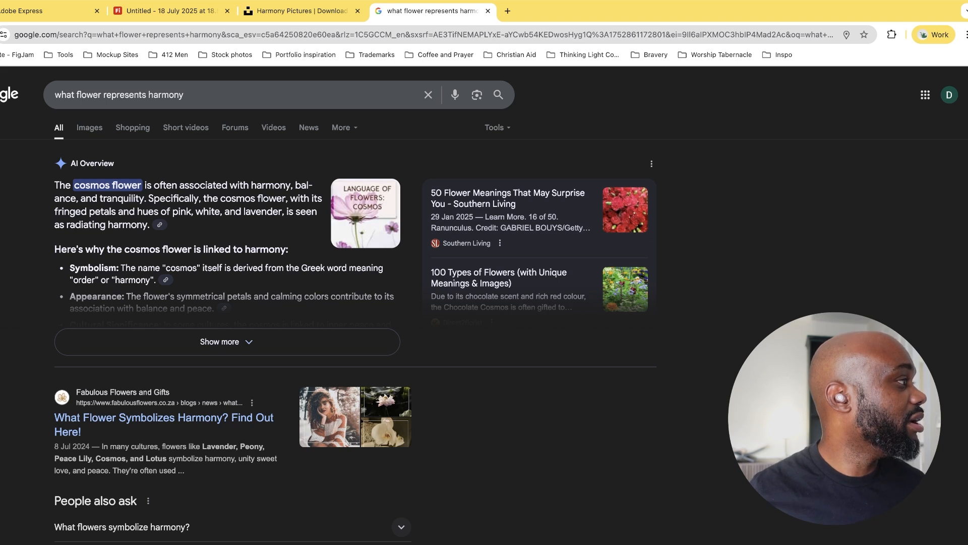
click(227, 342)
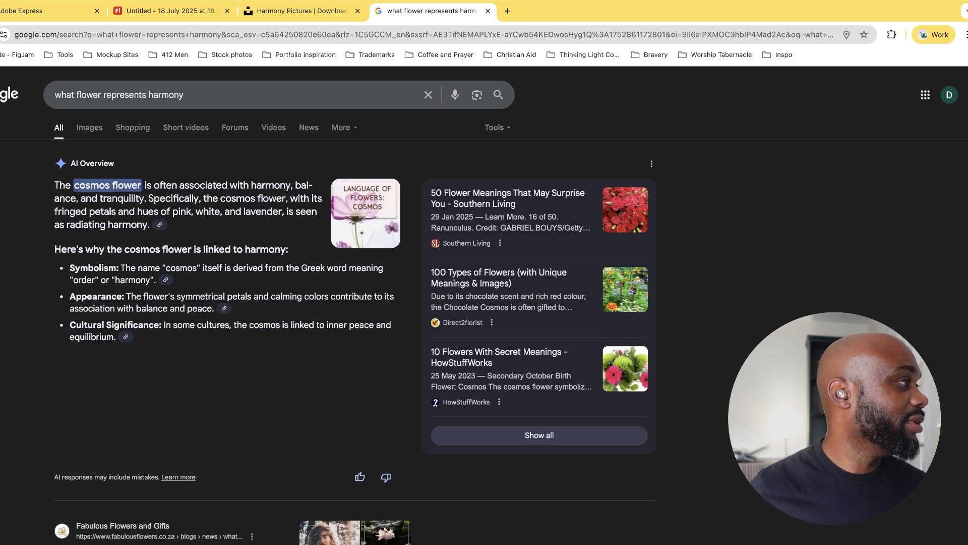
Search Google for "cosmos flower" and show the image results
click(150, 95)
key(super+a)
text(cosmos flower)
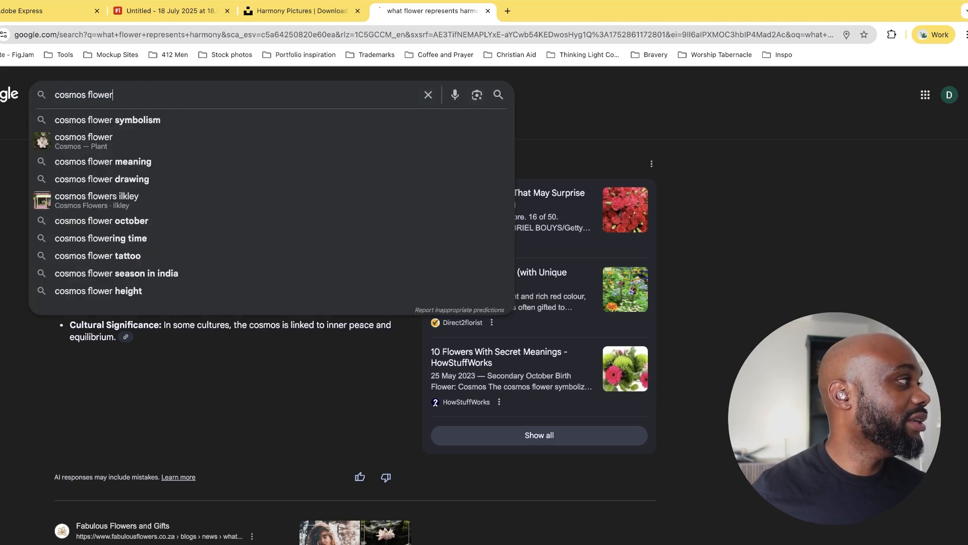
key(Return)
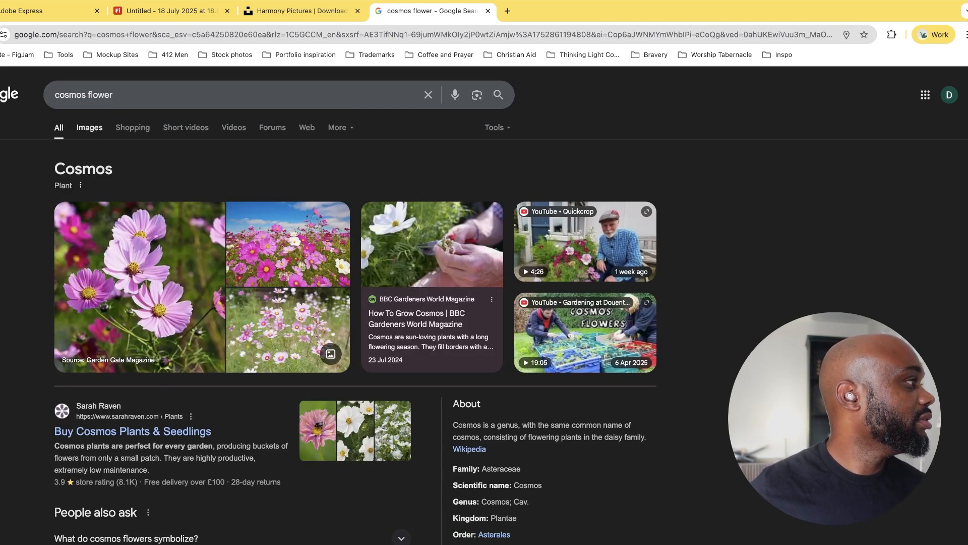
click(89, 127)
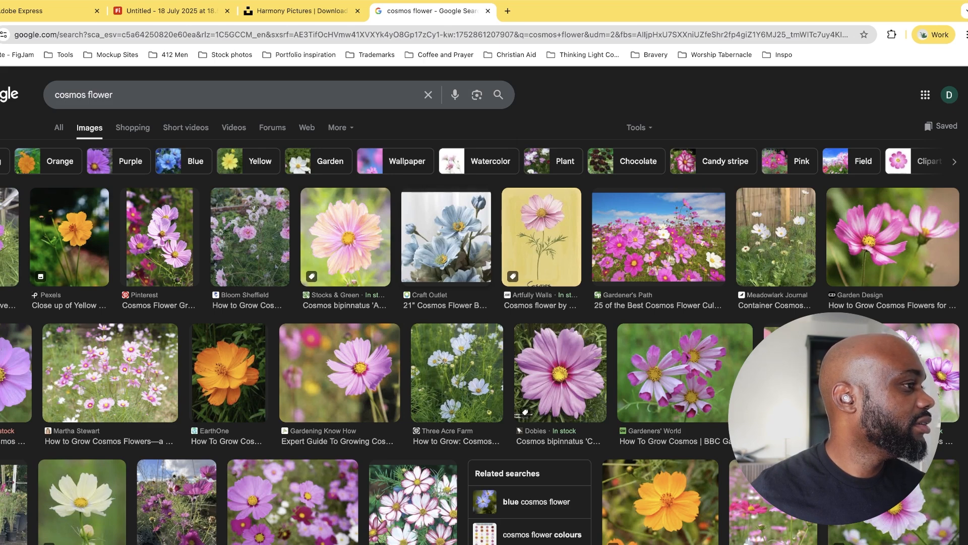
Copy the photo of the pink Cosmini Pink cosmos flower from the image results and return to the Firefly board
click(560, 373)
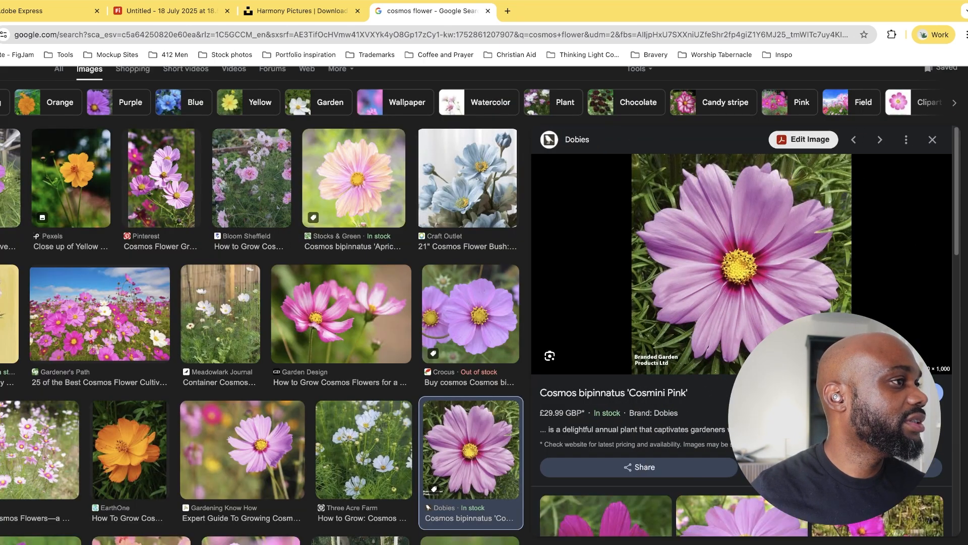
click(303, 10)
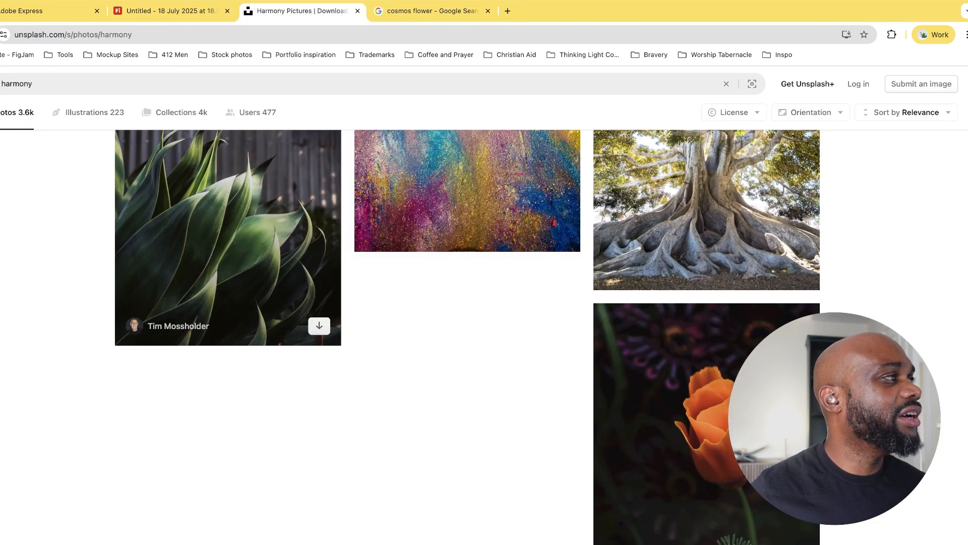
key(ctrl+shift+Tab)
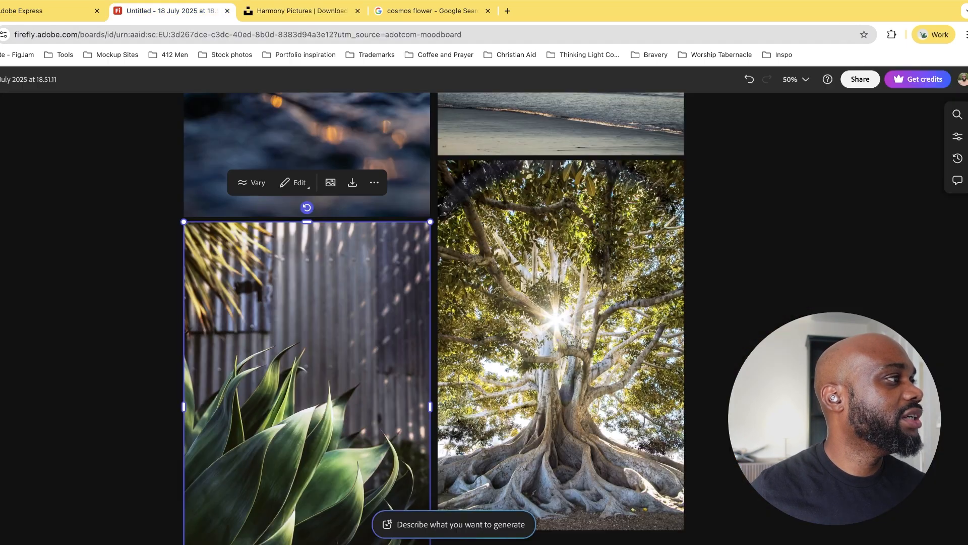
scroll(454, 303, down, 3)
scroll(454, 302, right, 2)
key(Escape)
scroll(454, 302, up, 1)
scroll(671, 333, up, 5)
scroll(672, 332, down, 8)
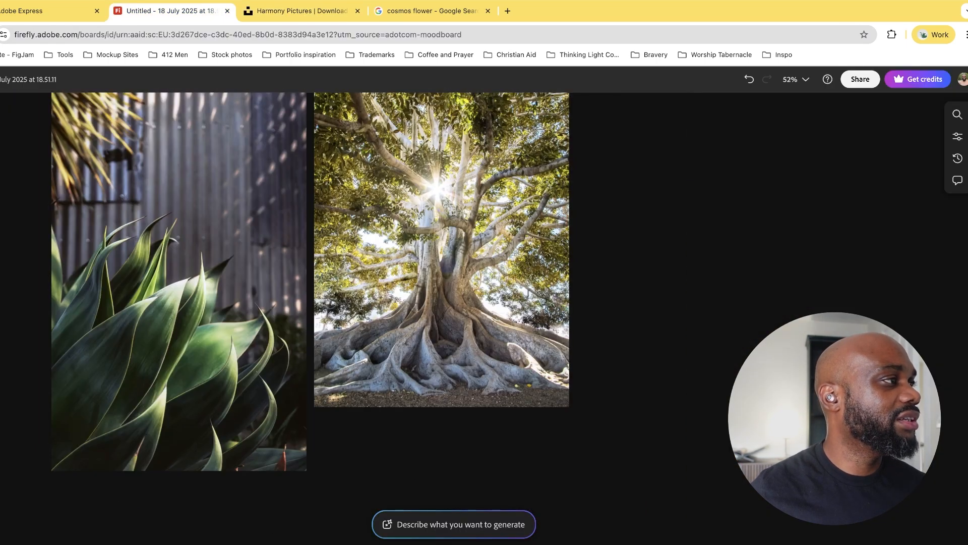
Paste the cosmos flower photo into the board and place it beside the beach photo with their upper edges aligned
scroll(671, 332, up, 2)
scroll(671, 332, right, 2)
key(super+v)
scroll(454, 328, up, 3)
scroll(453, 328, right, 3)
drag(307, 472, 430, 273)
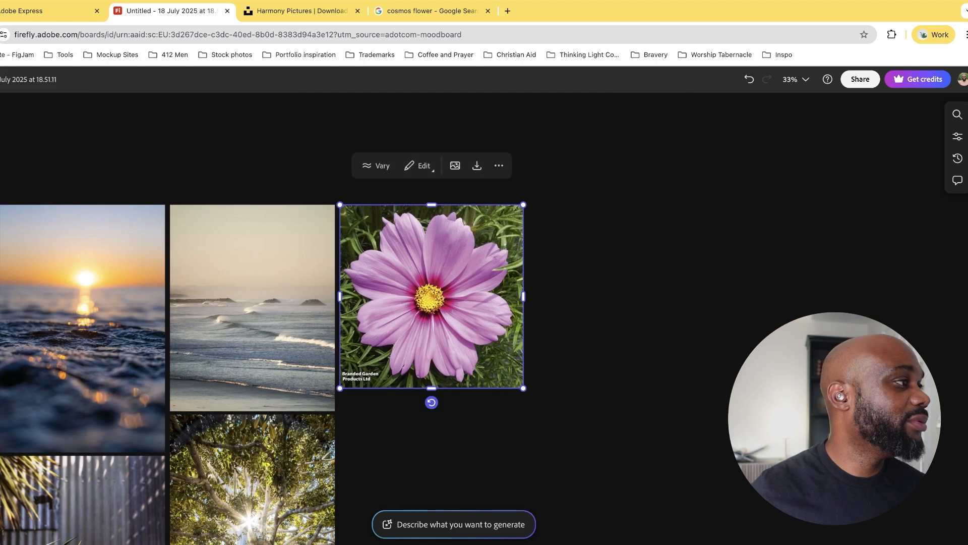
key(Escape)
scroll(454, 303, down, 2)
scroll(454, 303, left, 1)
scroll(308, 318, right, 2)
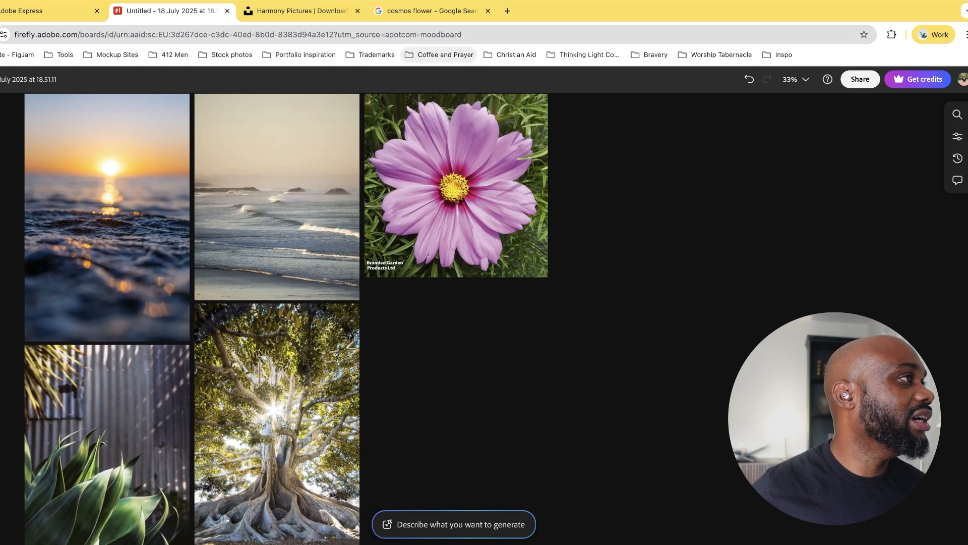
Return to the Google image results, close the cosmos preview and search for "architecture drawings"
click(431, 11)
scroll(403, 302, down, 1)
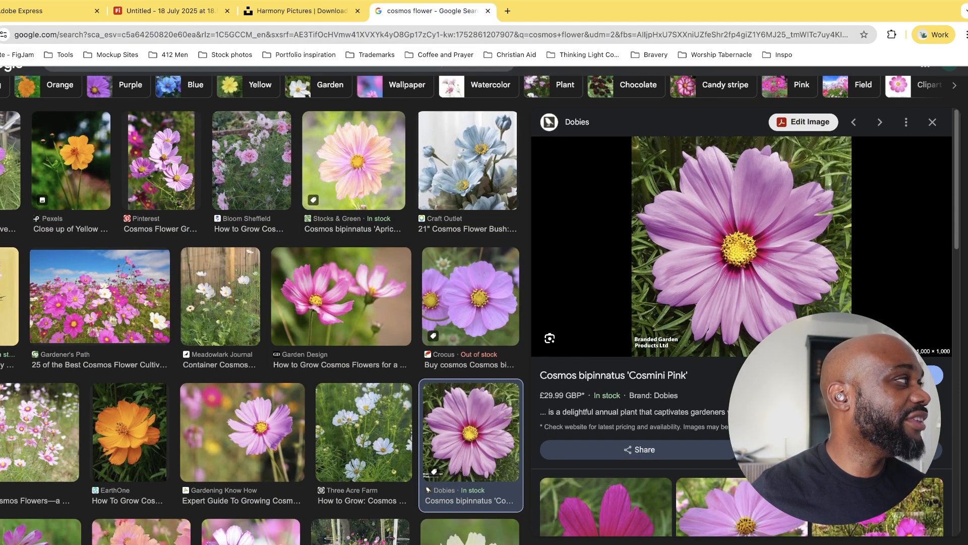
key(Escape)
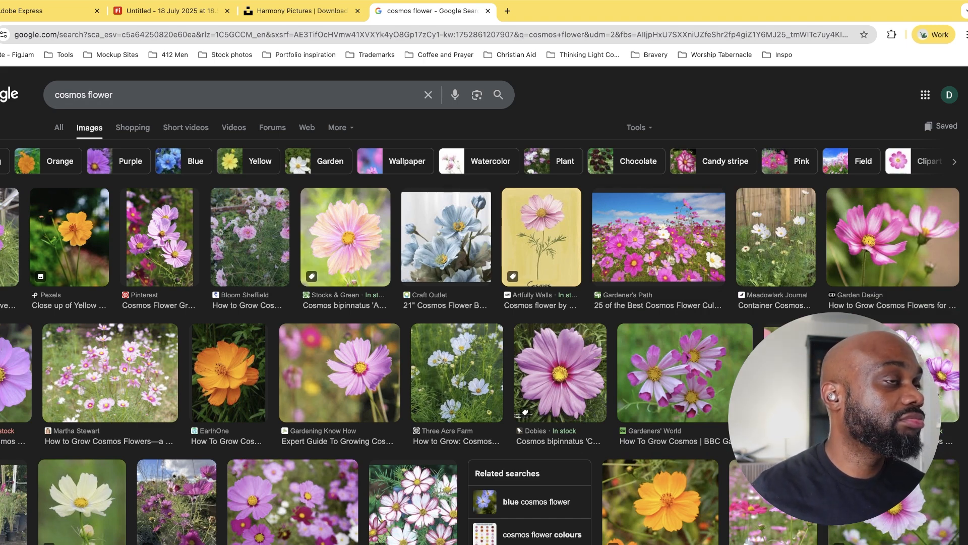
key(super+Tab)
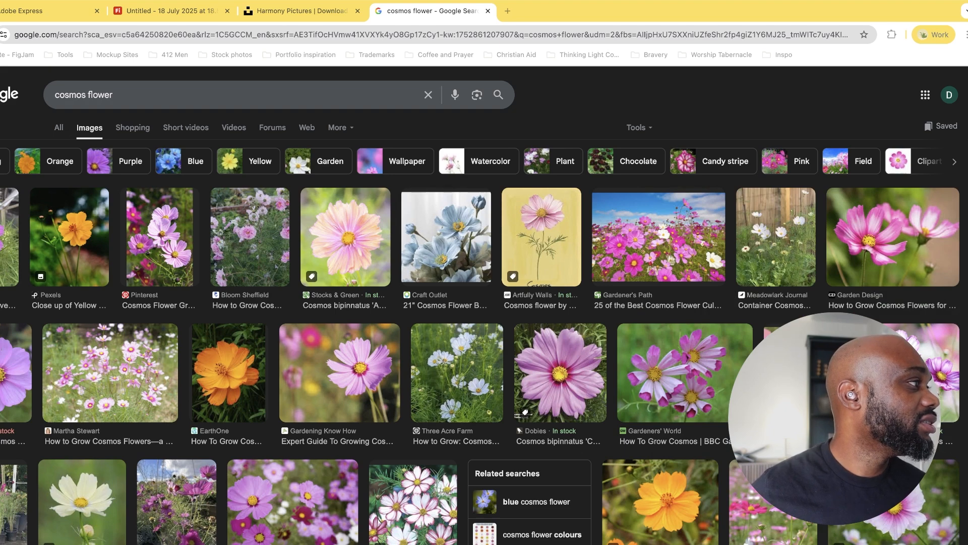
key(super+Tab)
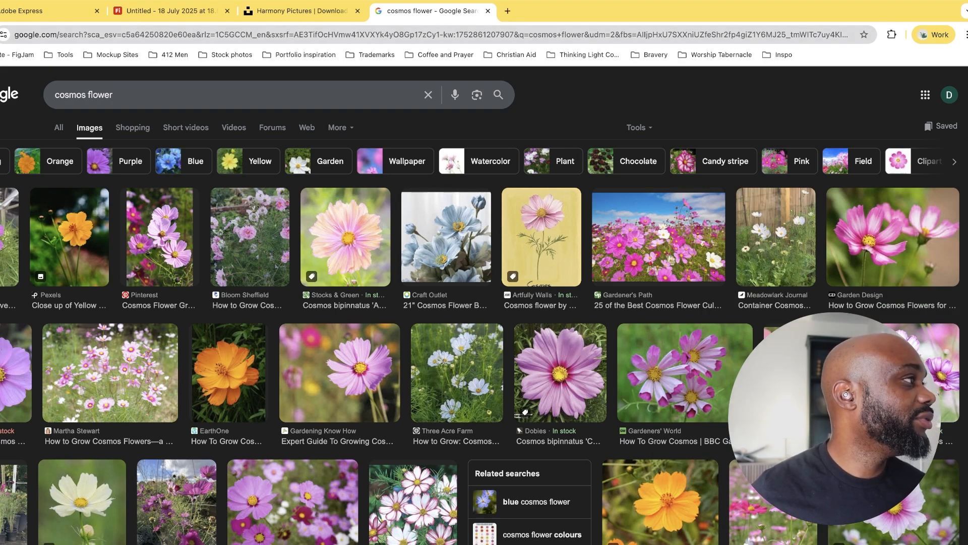
click(114, 95)
key(super+a)
text(archirtectu)
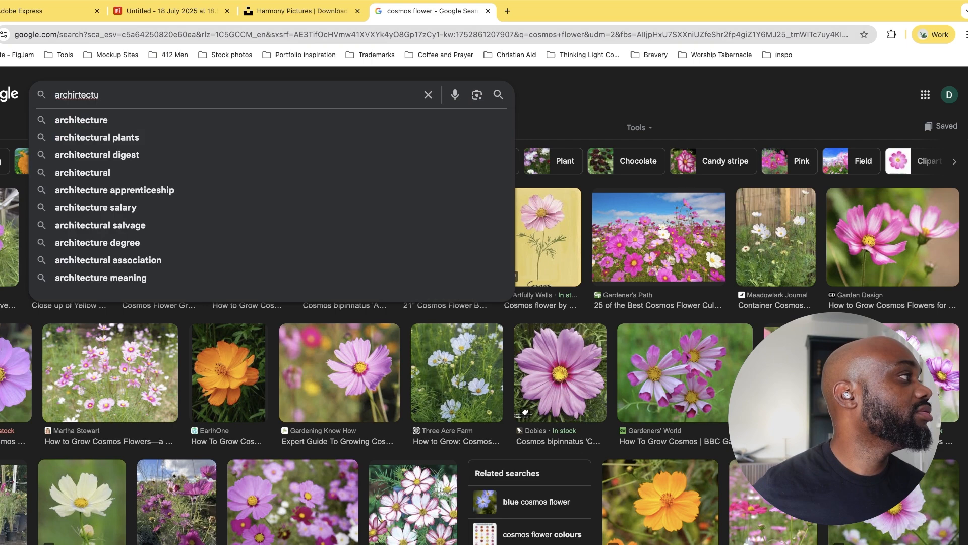
key(Down)
text(drawings)
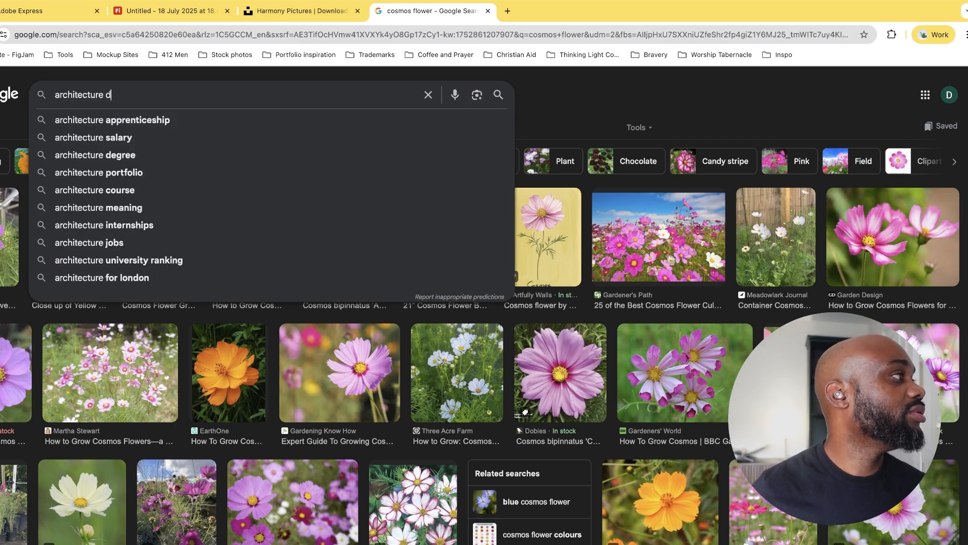
key(Return)
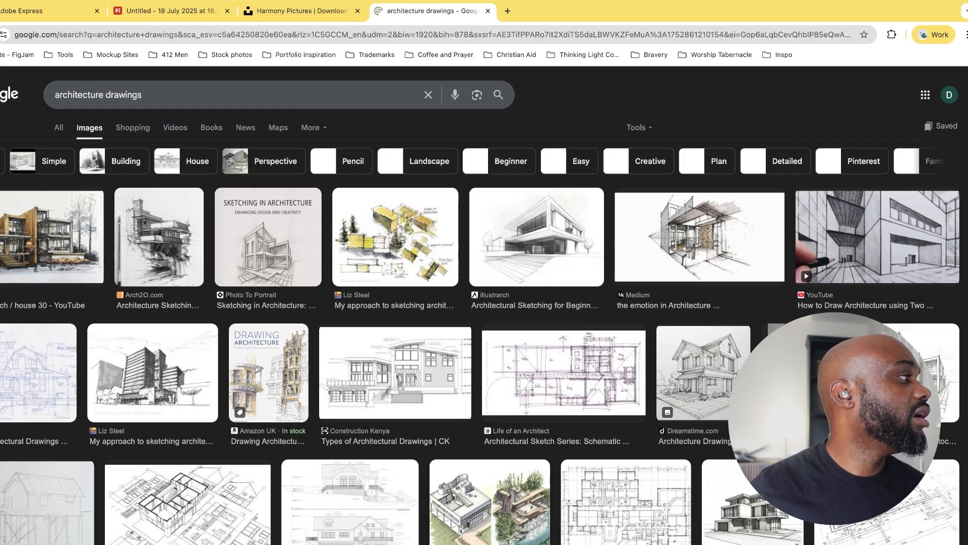
Copy the Arch2O pen sketch of the cantilevered house into the Firefly board and place it beneath the cosmos flower
click(159, 237)
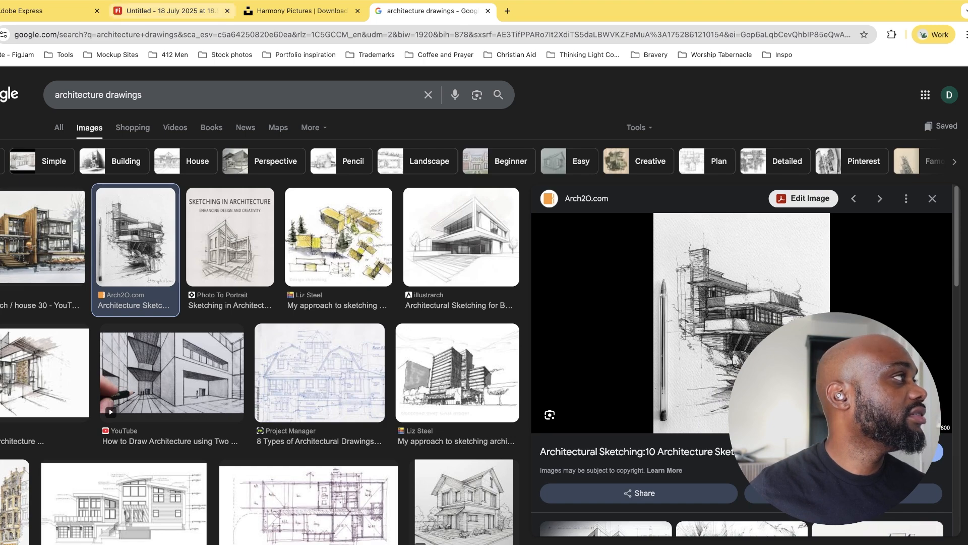
click(166, 11)
mouse_move(454, 333)
mouse_down()
mouse_move(405, 264)
mouse_move(390, 264)
mouse_up()
Copy the Project Manager floor plan from the architecture drawing results into the board and place it beside the house sketch
click(432, 11)
scroll(263, 303, down, 3)
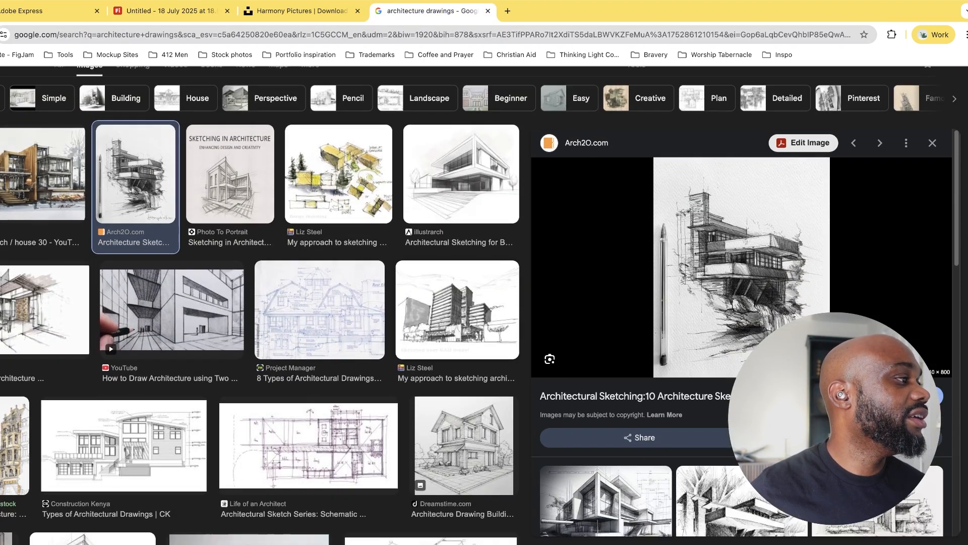
scroll(282, 303, down, 5)
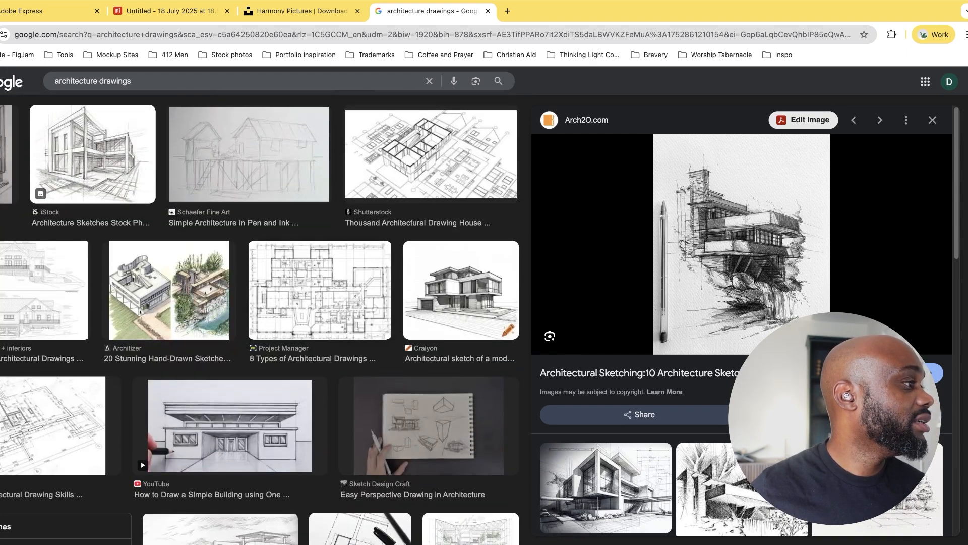
click(318, 293)
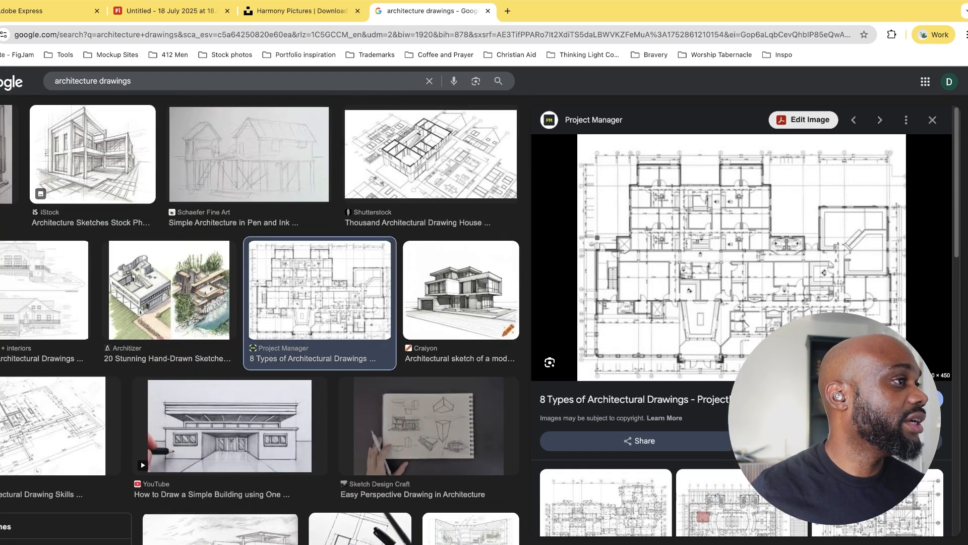
click(172, 11)
key(super+v)
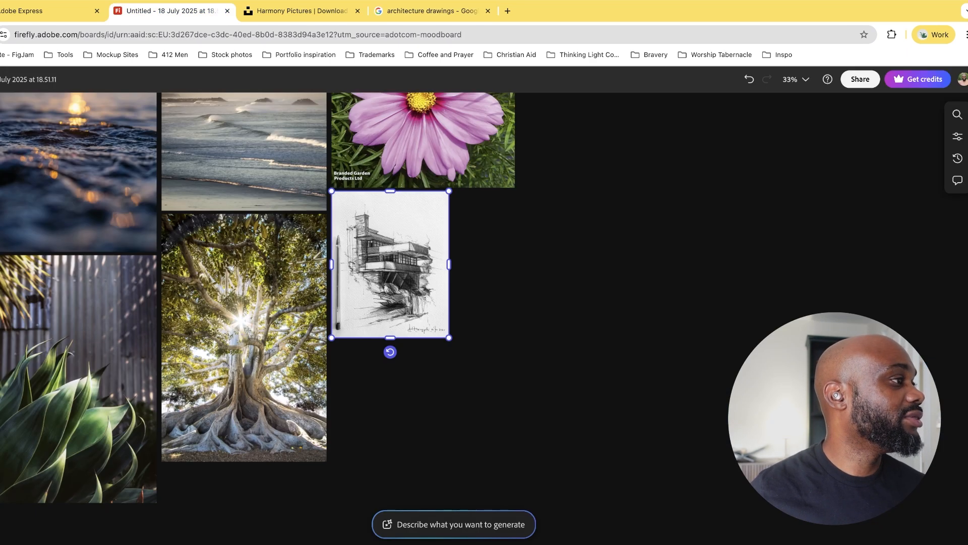
mouse_move(454, 333)
mouse_down()
mouse_move(525, 252)
mouse_move(509, 232)
mouse_up()
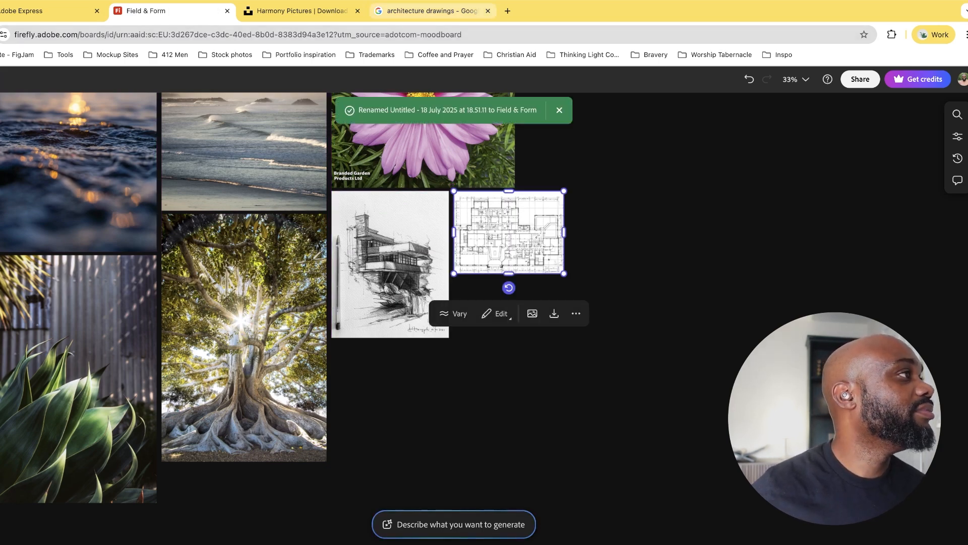
Browse further through the Google image results for architecture drawings
click(432, 11)
scroll(323, 302, down, 8)
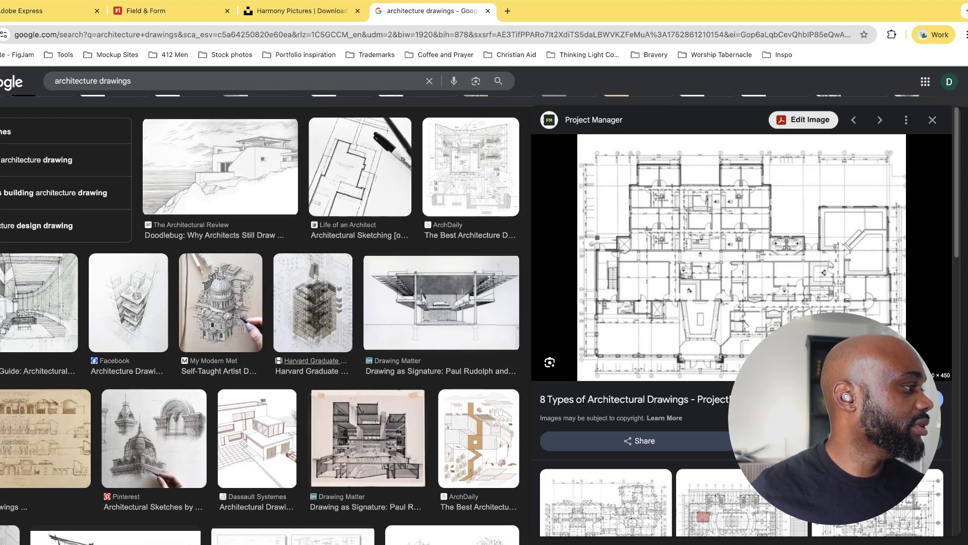
scroll(260, 318, down, 3)
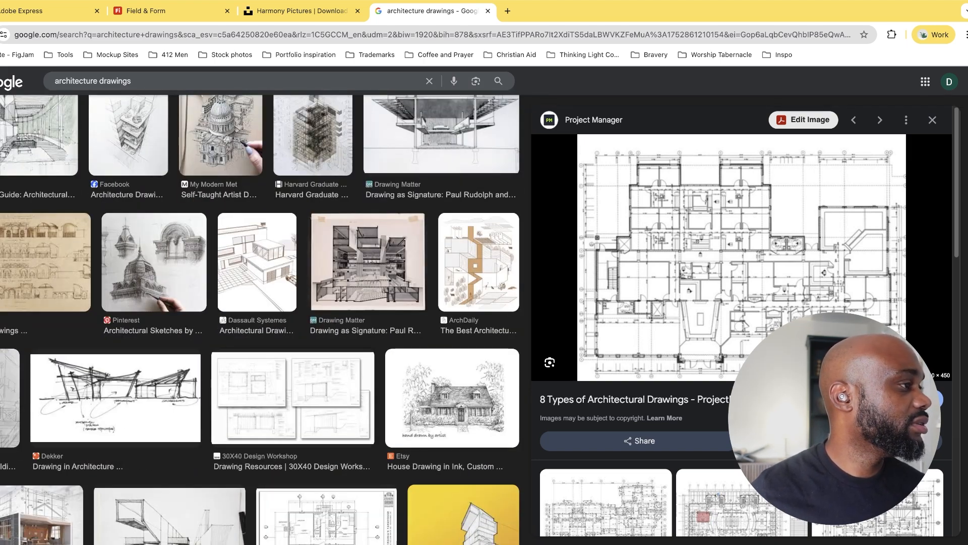
scroll(260, 317, down, 2)
Bring a screenshot of the finished moodboard into Illustrator beside the associated nouns and adjectives, leaving it deselected
key(super+shift+4)
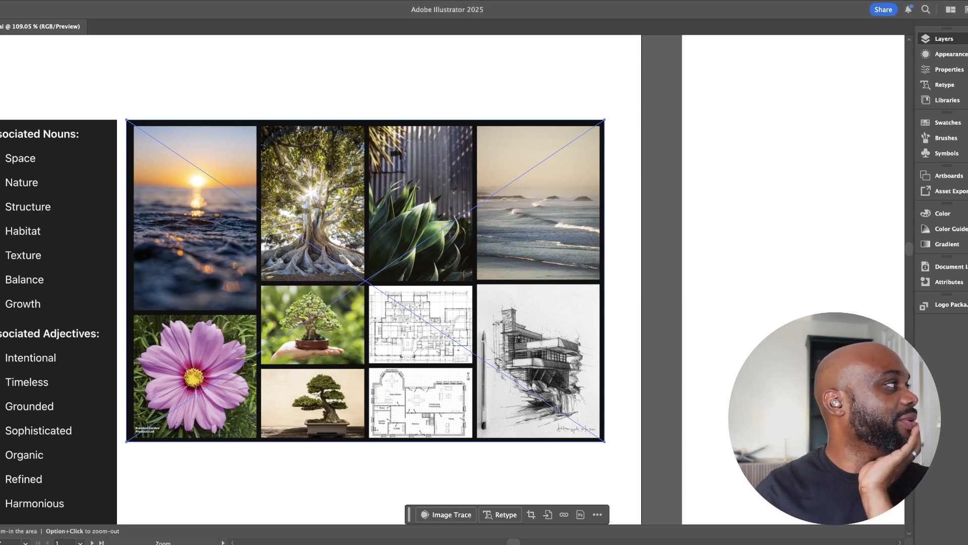
key(v)
key(shift+super+a)
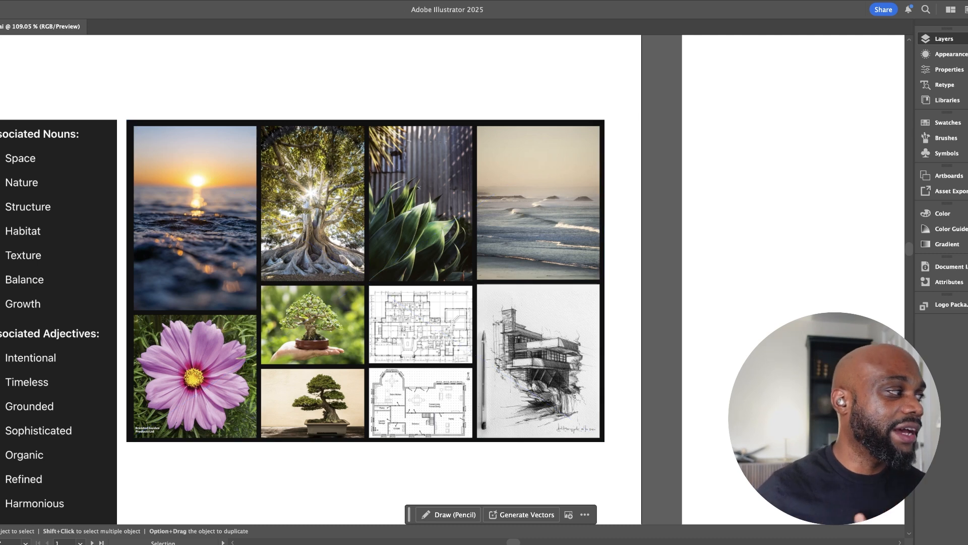
Review the moodboard images against the associated nouns, associated adjectives and core values in the brand brief
scroll(454, 303, down, 2)
scroll(454, 282, left, 2)
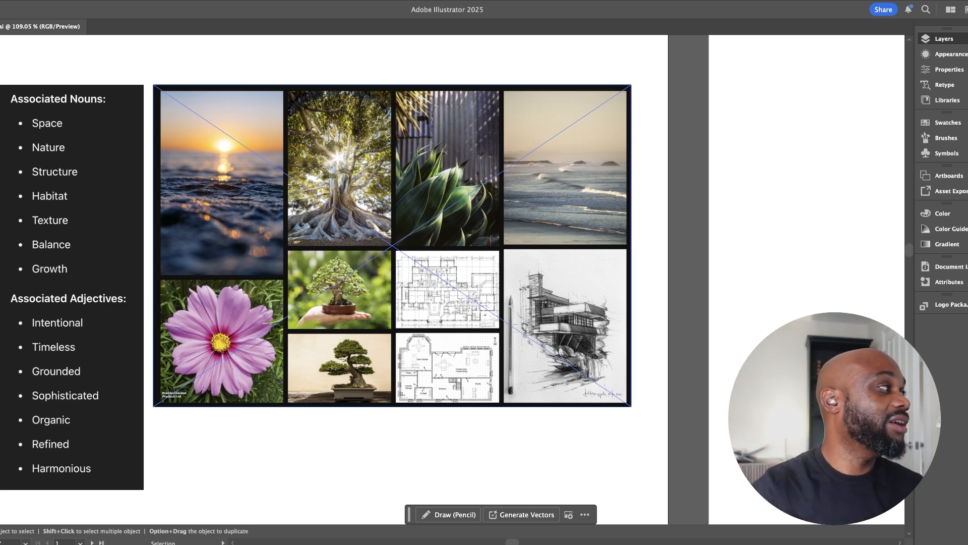
scroll(262, 252, left, 5)
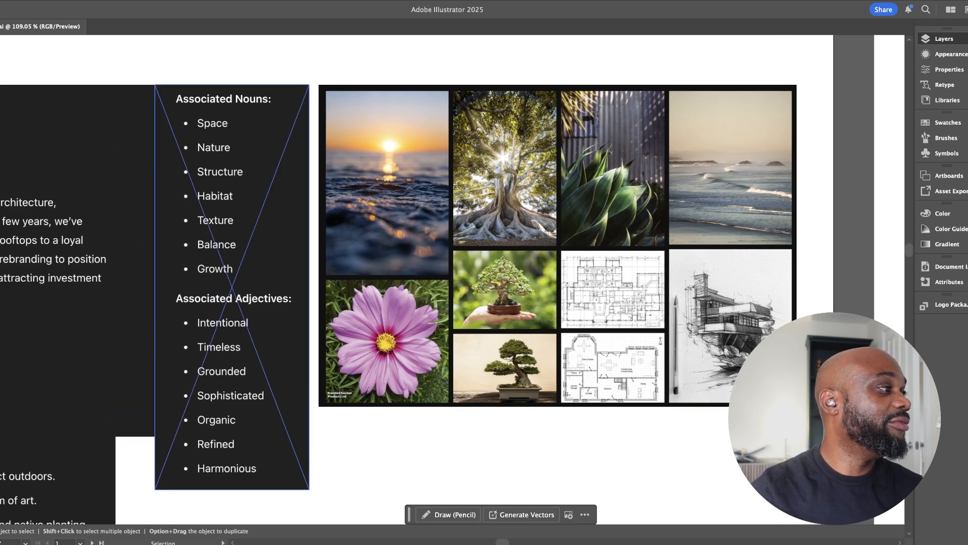
scroll(262, 253, right, 1)
scroll(434, 272, down, 2)
scroll(434, 273, left, 2)
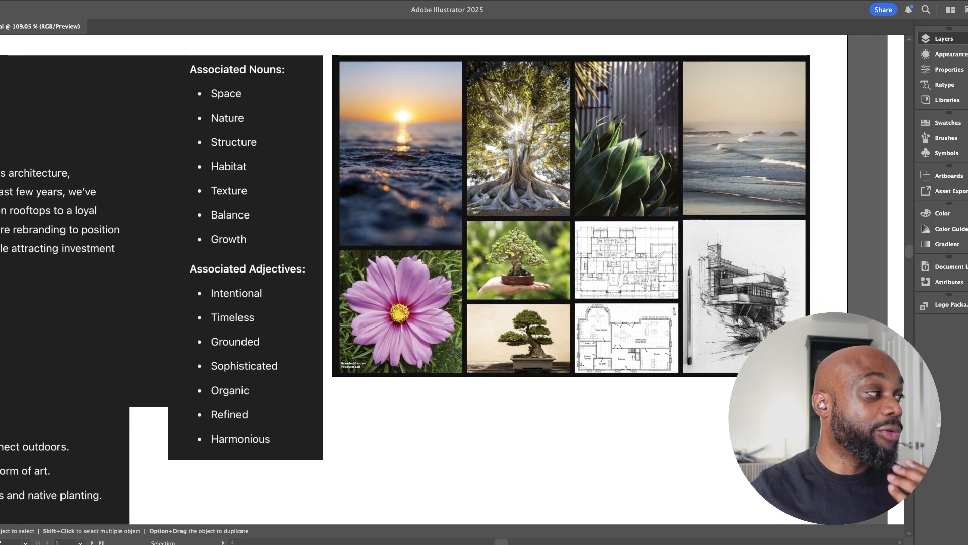
scroll(443, 272, down, 1)
scroll(444, 273, down, 1)
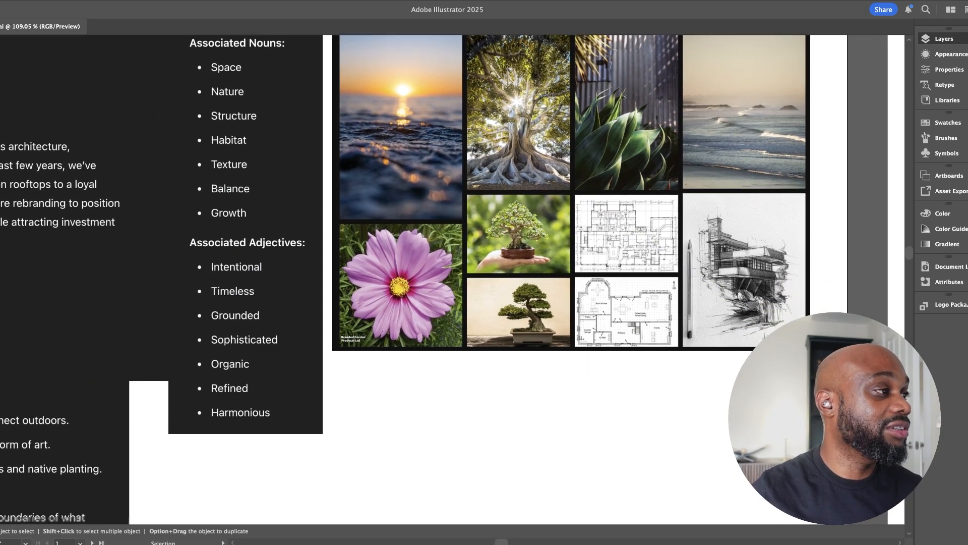
scroll(443, 273, left, 1)
scroll(444, 273, down, 1)
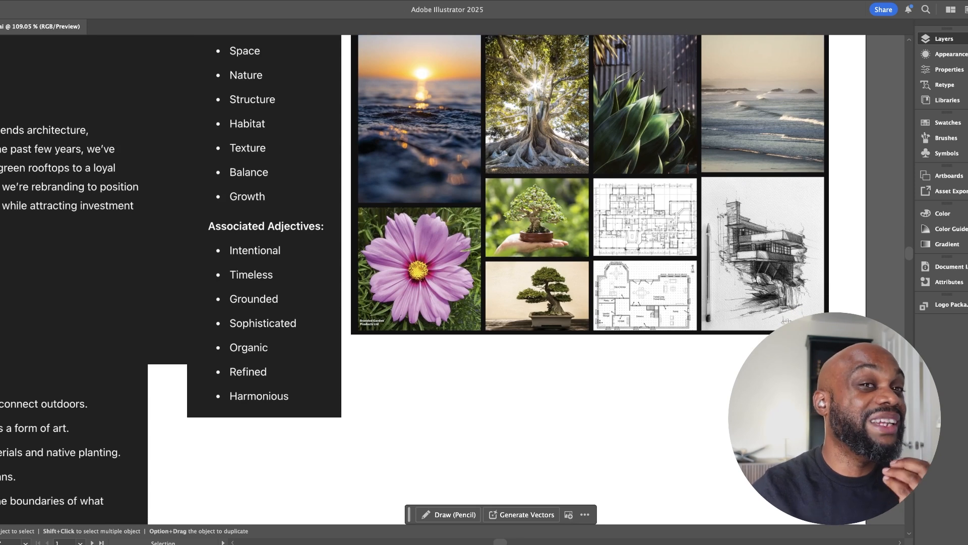
scroll(444, 272, up, 3)
scroll(444, 273, left, 1)
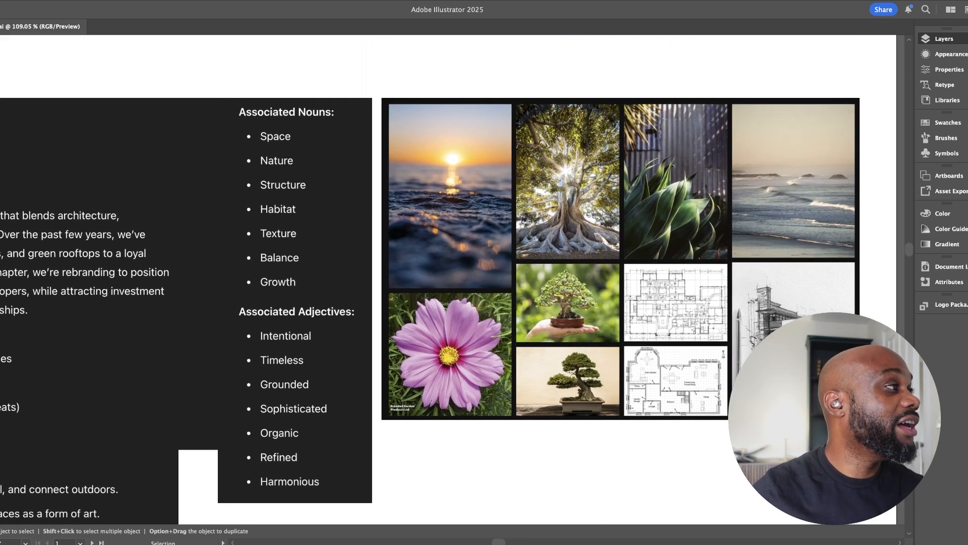
scroll(444, 273, down, 1)
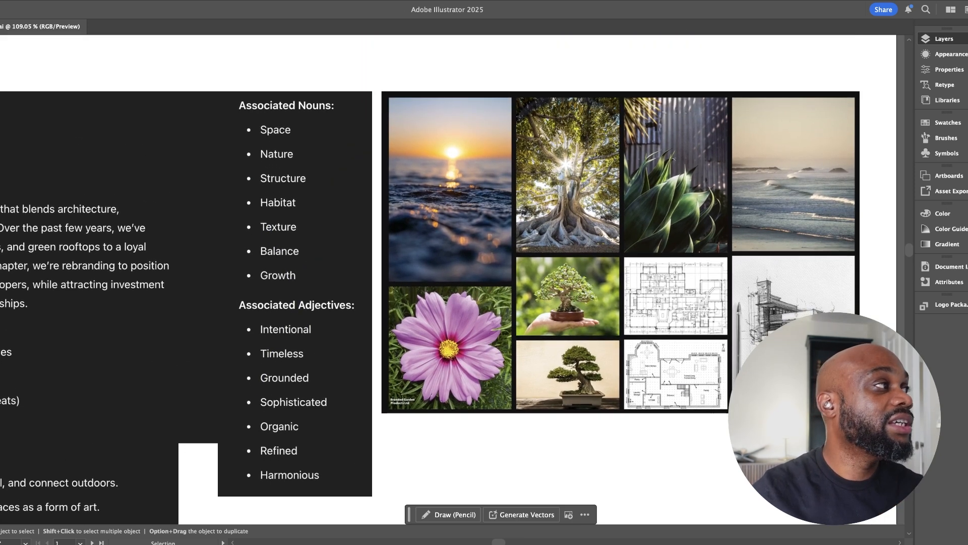
scroll(444, 273, left, 1)
scroll(443, 273, down, 10)
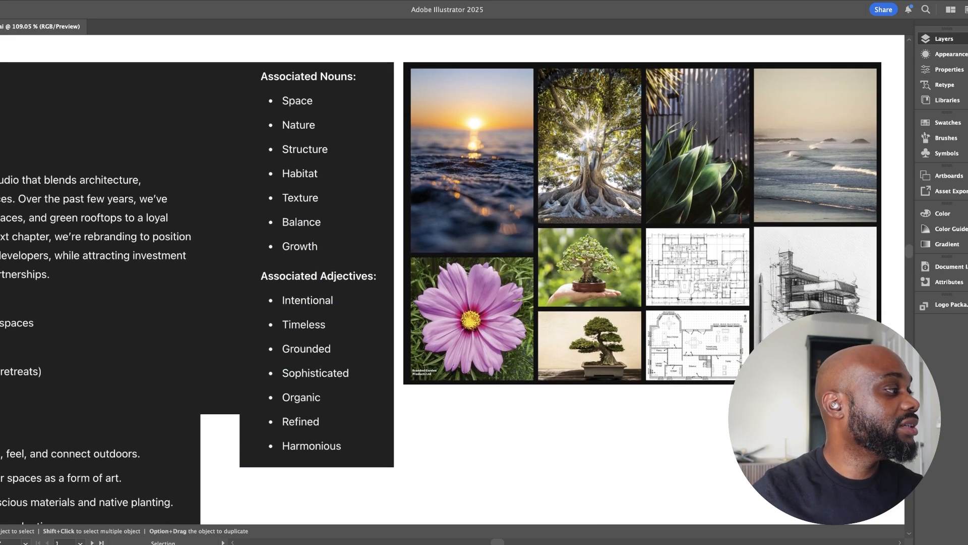
scroll(443, 272, left, 12)
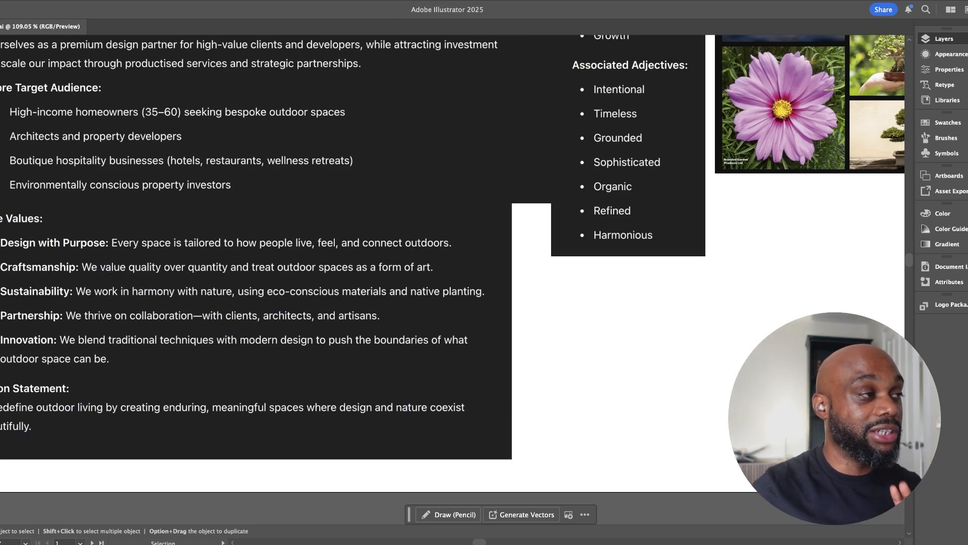
scroll(443, 273, right, 20)
scroll(443, 273, up, 7)
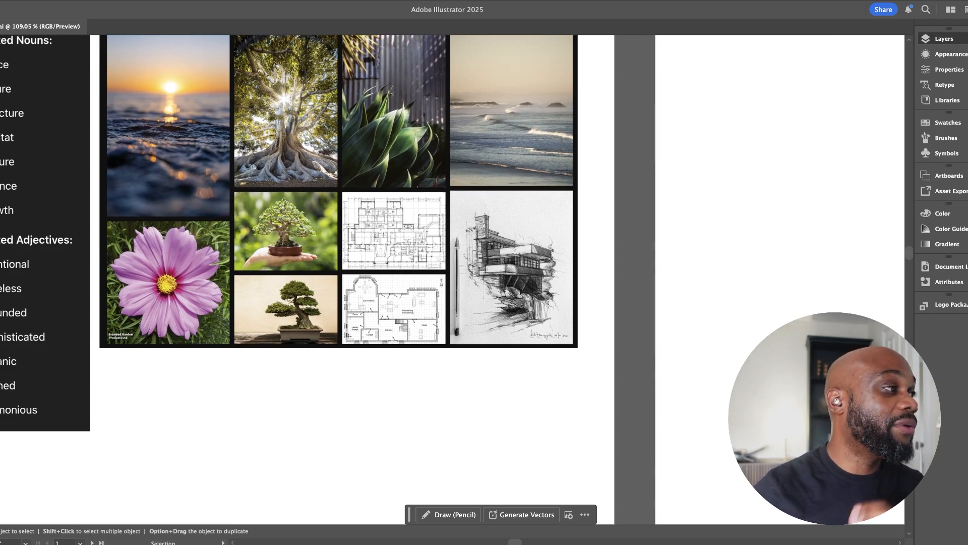
Examine the bonsai, floor plan and house sketch images in the moodboard close up for usable shapes
key(z)
drag(408, 218, 484, 218)
drag(417, 327, 261, 233)
drag(393, 366, 303, 278)
drag(458, 382, 428, 382)
drag(357, 366, 364, 262)
drag(364, 262, 419, 307)
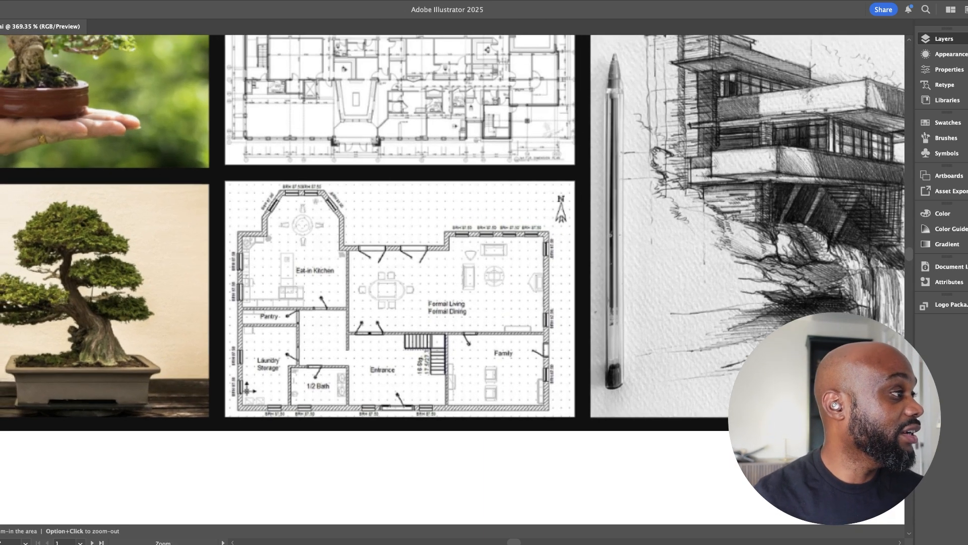
drag(399, 282, 526, 276)
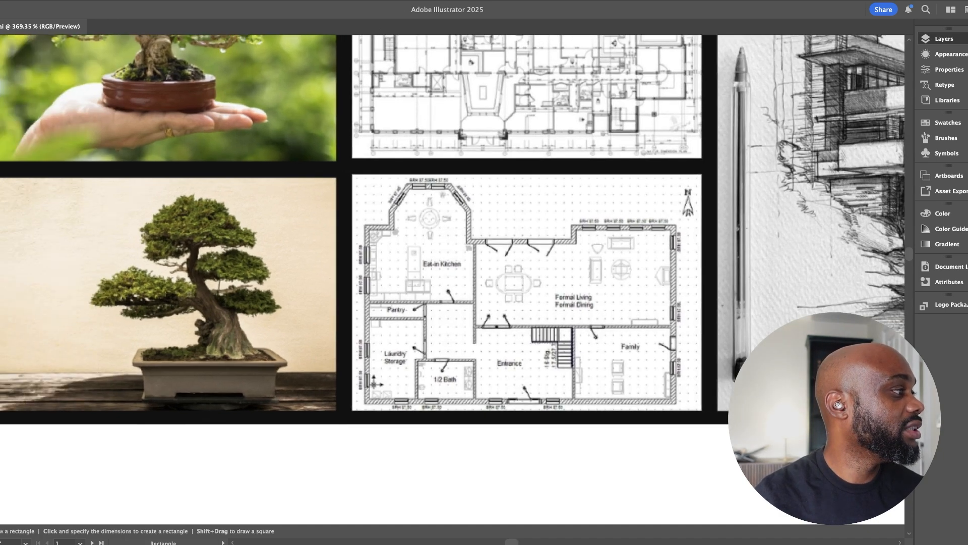
Study the walls and rooms of the moodboard's floor plans beside the bonsai and house sketch for structural shape ideas
drag(444, 252, 396, 208)
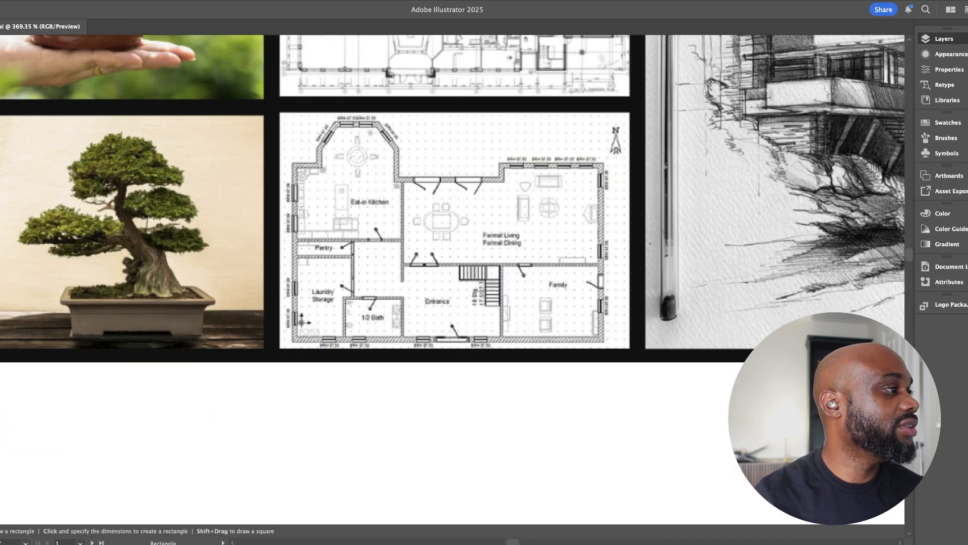
drag(404, 262, 402, 228)
scroll(449, 262, up, 1)
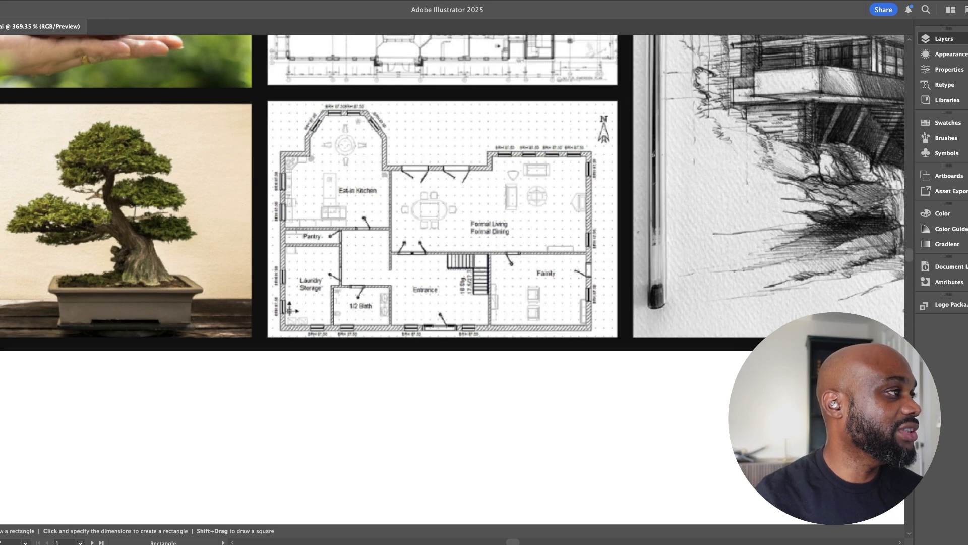
drag(535, 217, 524, 314)
drag(434, 302, 524, 157)
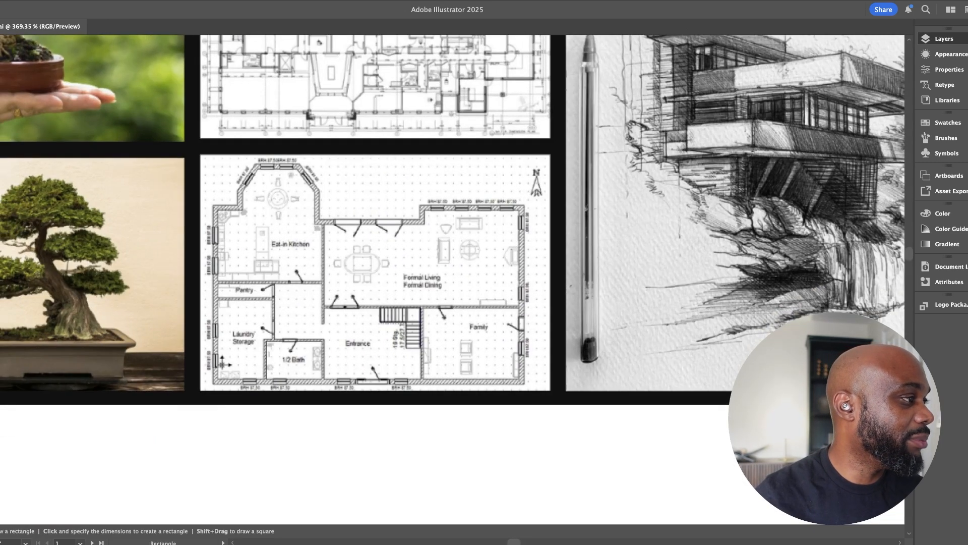
scroll(452, 212, left, 5)
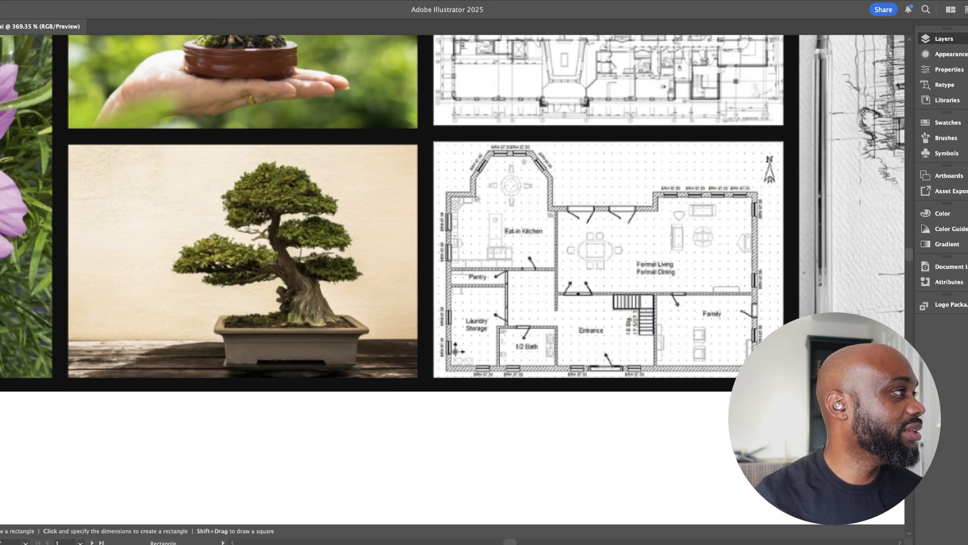
drag(454, 227, 443, 264)
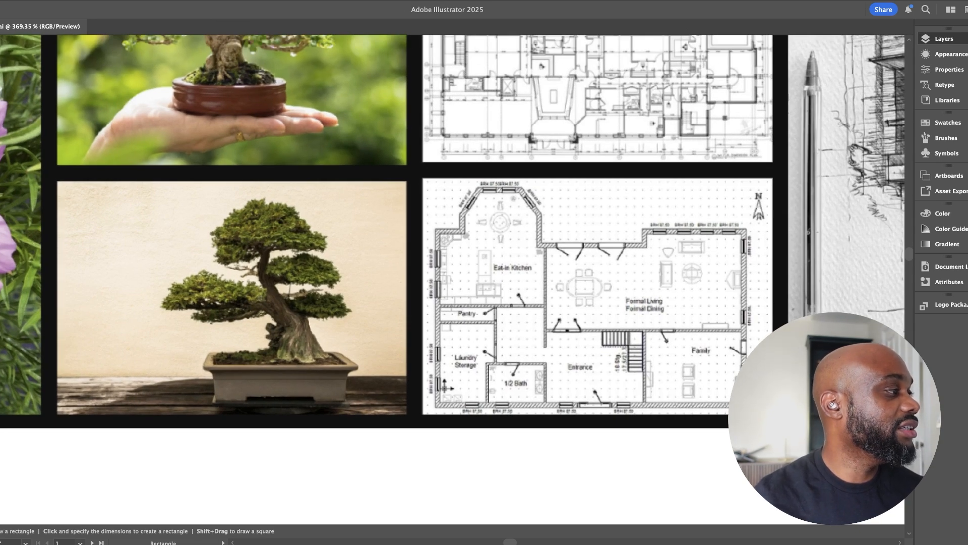
drag(454, 252, 425, 220)
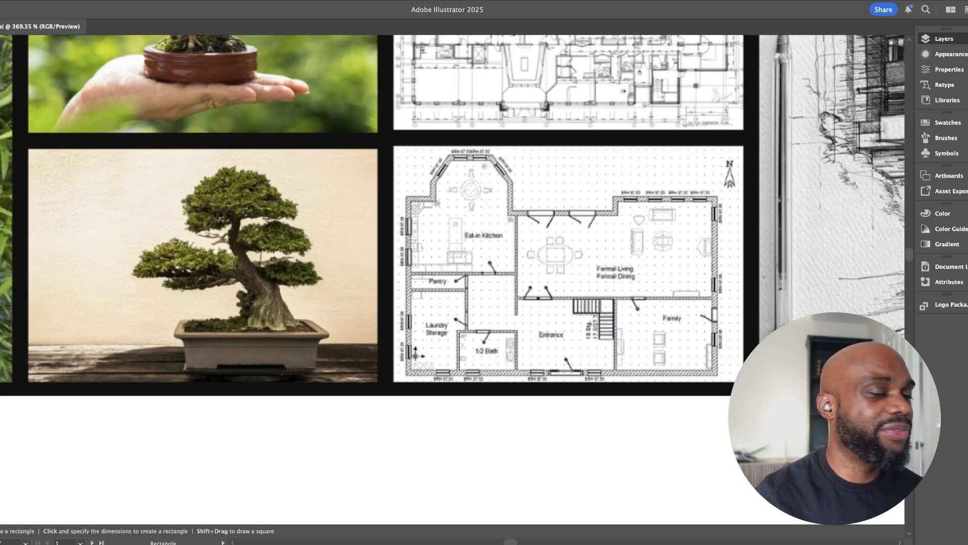
drag(704, 409, 198, 454)
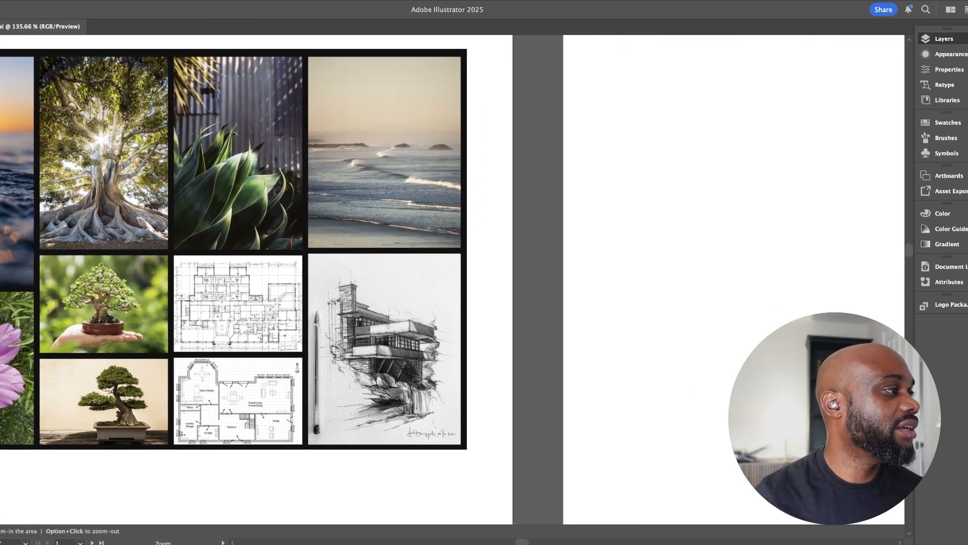
drag(559, 370, 311, 425)
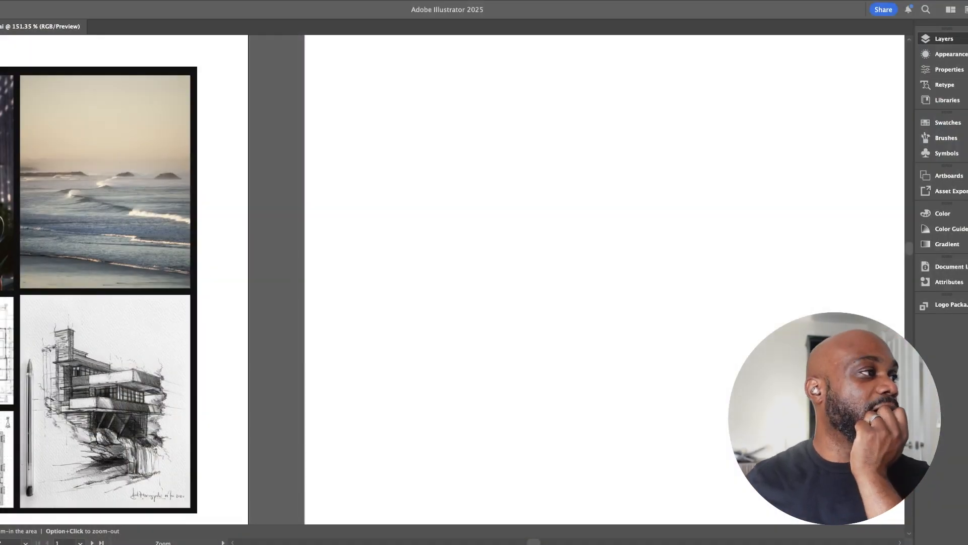
Compare the whole moodboard with the associated nouns and adjectives to weigh up which images suggest logo shapes
drag(455, 253, 475, 281)
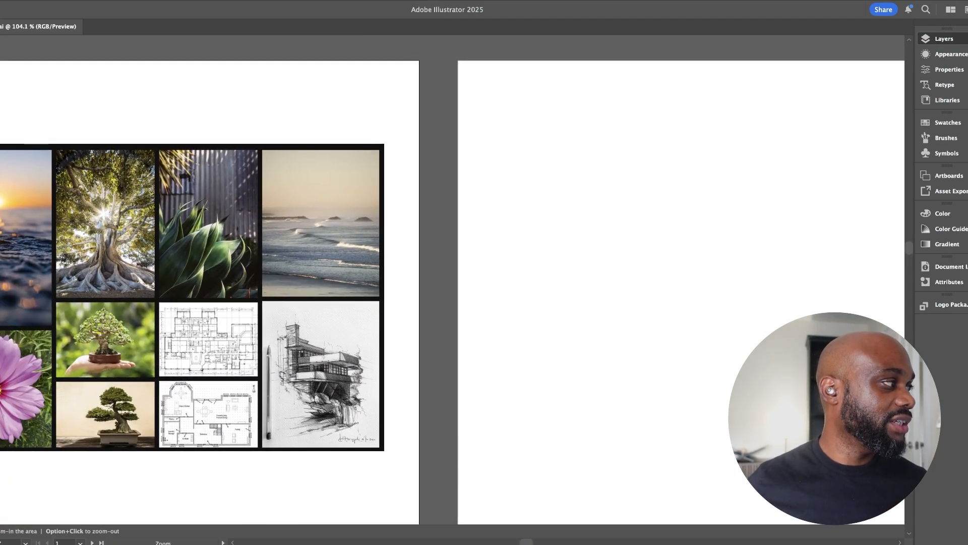
drag(384, 294, 524, 241)
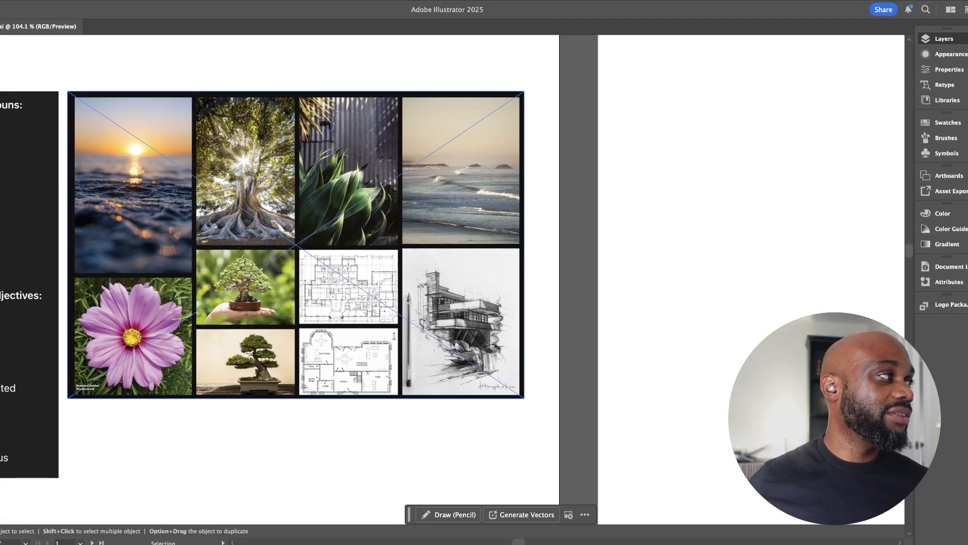
scroll(301, 252, left, 3)
scroll(301, 252, down, 2)
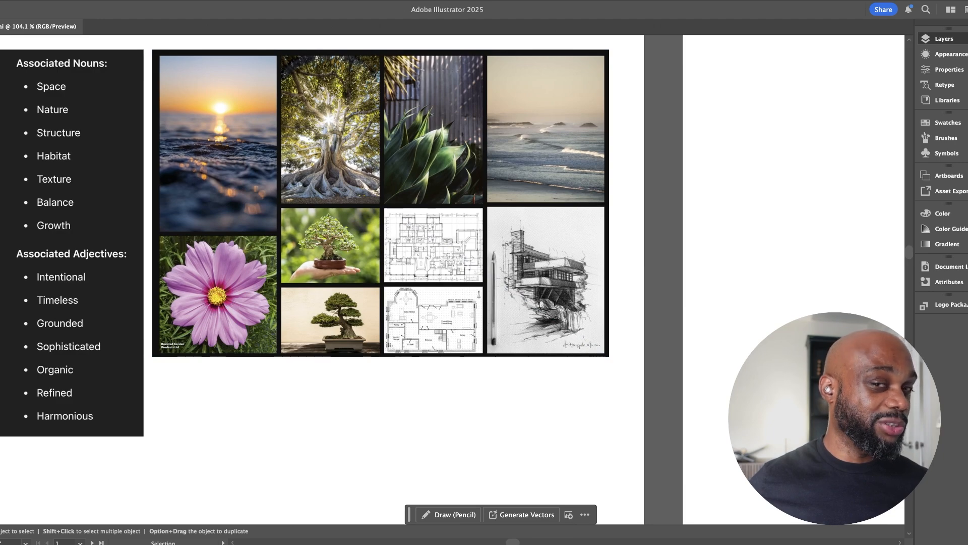
drag(373, 182, 449, 256)
drag(526, 386, 515, 386)
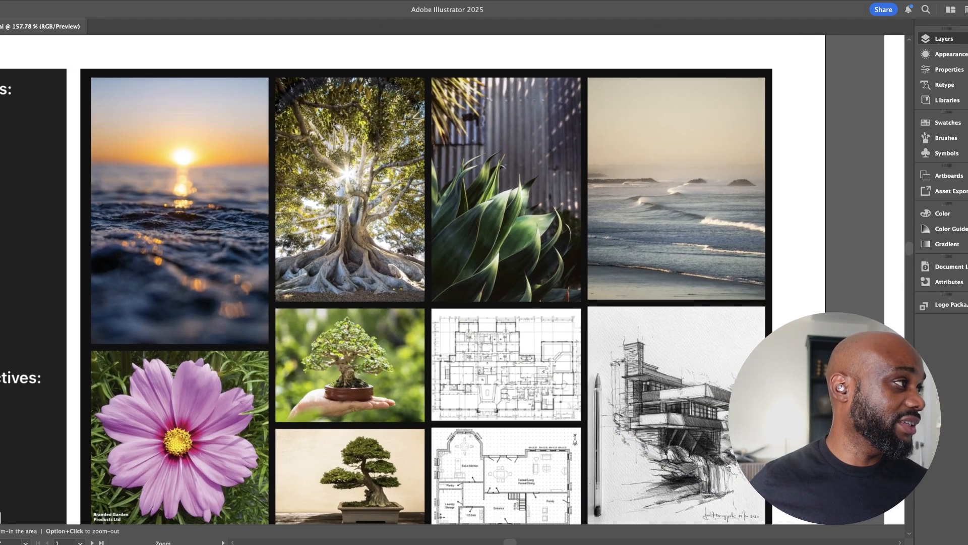
scroll(442, 280, down, 5)
scroll(442, 280, right, 3)
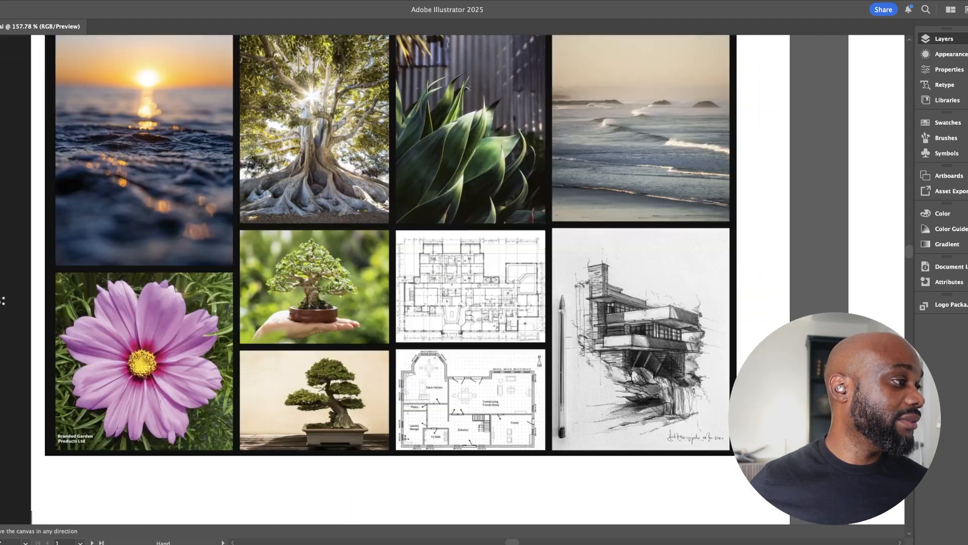
drag(521, 460, 303, 440)
drag(549, 310, 501, 310)
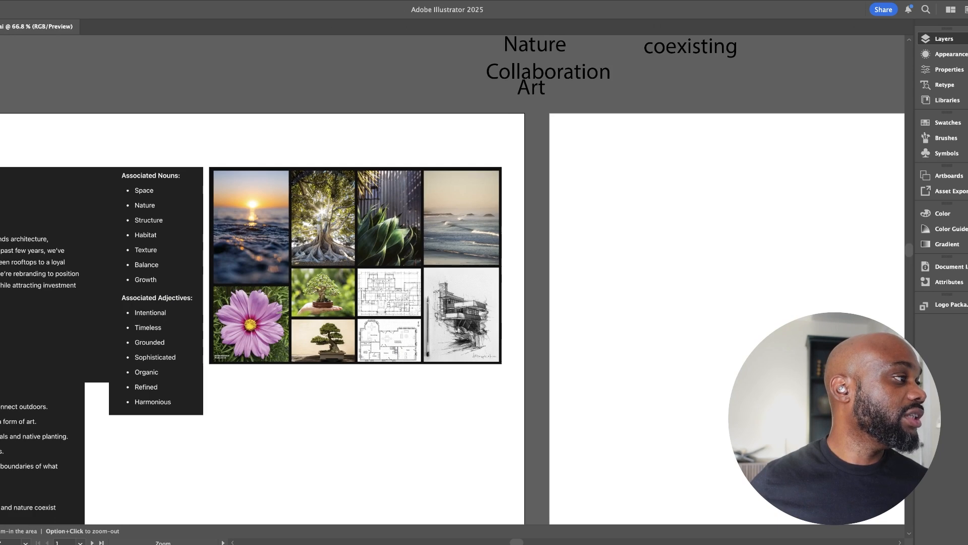
Draw a square beneath the moodboard with no fill and a black outline, and thicken its stroke
drag(371, 357, 554, 287)
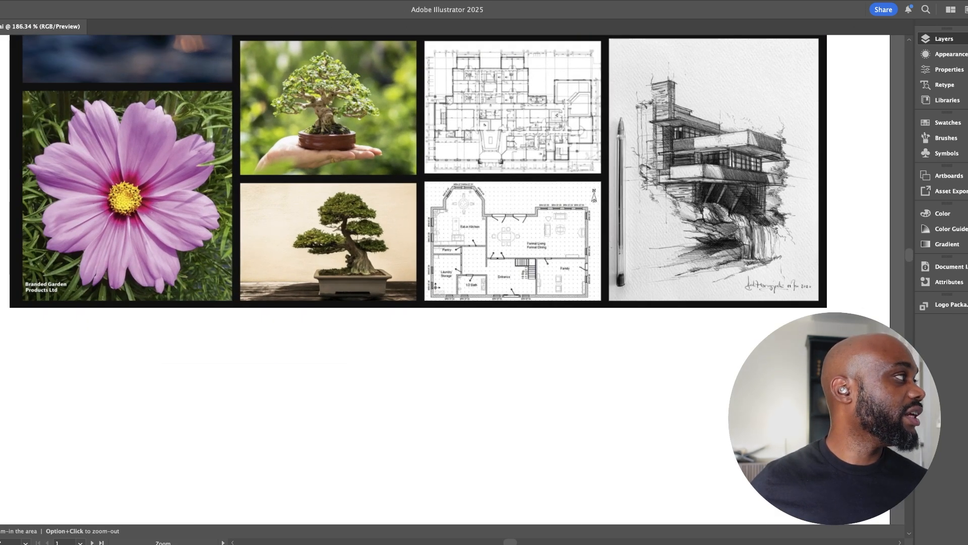
drag(332, 332, 382, 382)
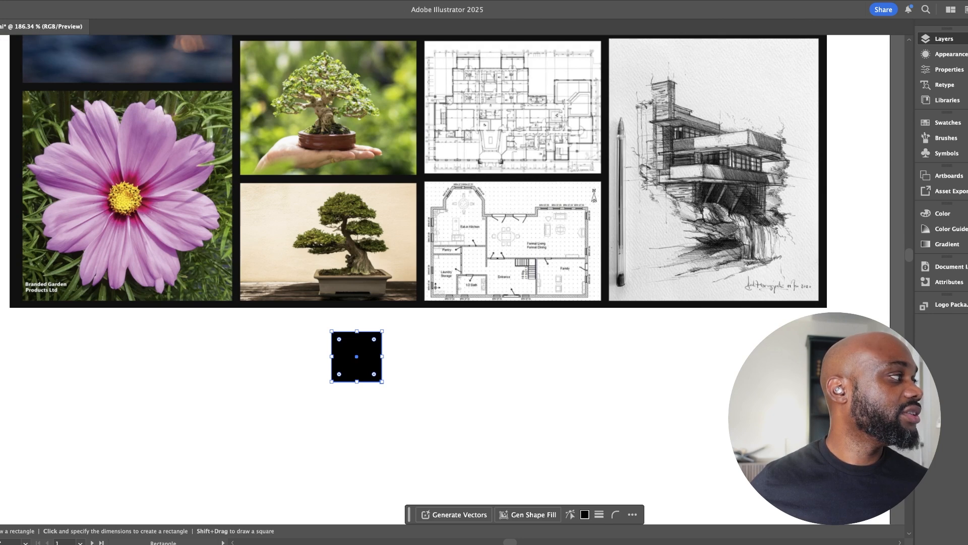
key(slash)
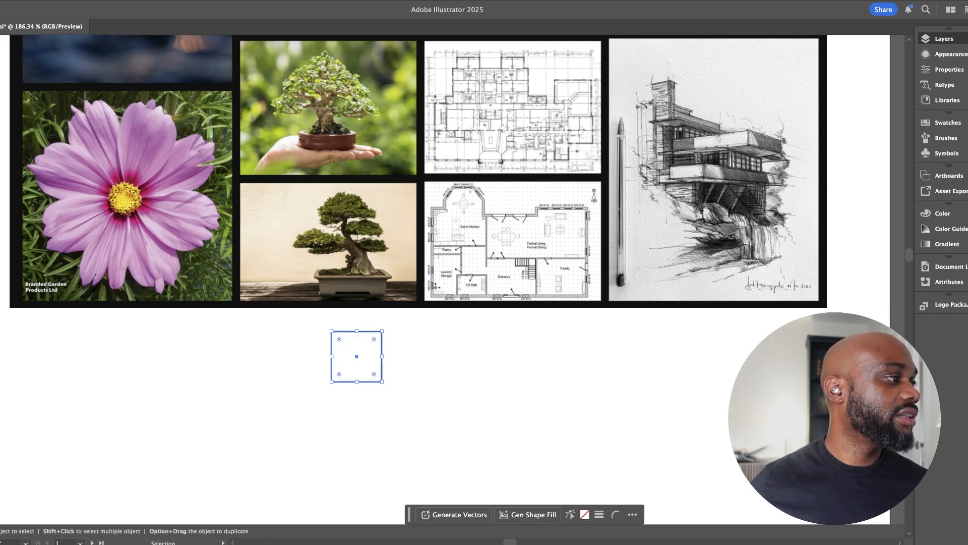
key(m)
drag(331, 331, 399, 399)
key(v)
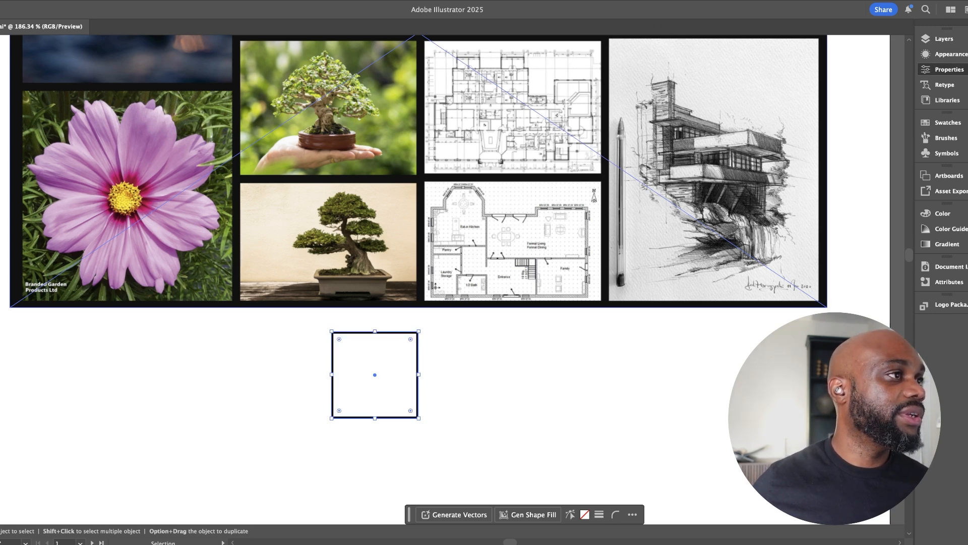
key(Up)
key(Up)
key(Up)
key(Up)
key(Up)
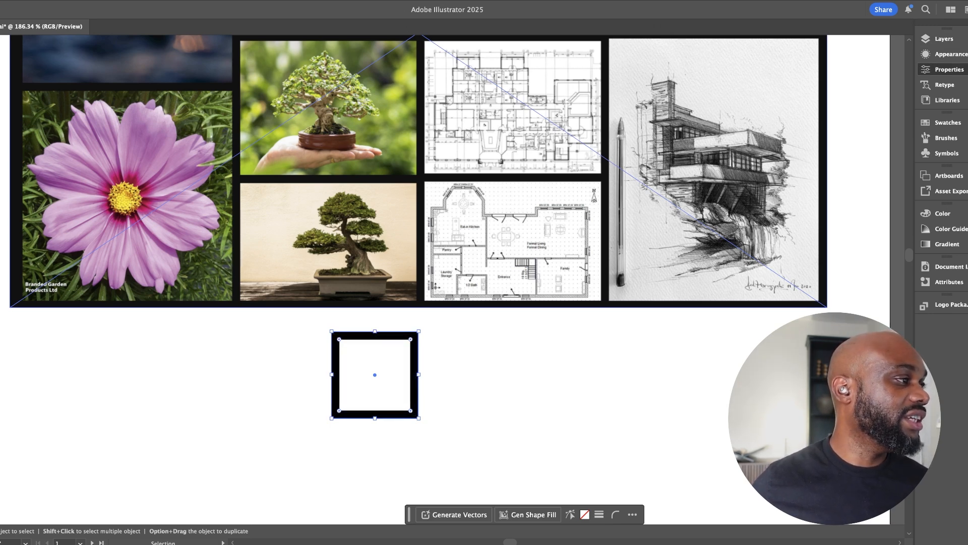
Duplicate the square in place and enlarge the copy around its centre to form an outer frame
scroll(507, 225, left, 3)
scroll(507, 225, down, 2)
drag(476, 289, 381, 364)
click(419, 348)
scroll(419, 348, down, 4)
scroll(418, 348, left, 3)
click(403, 354)
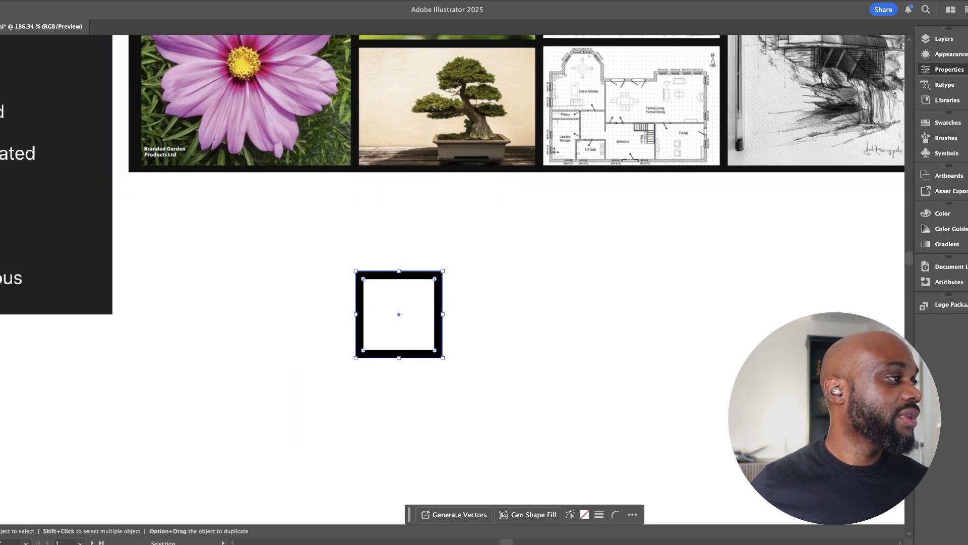
key(super+c)
key(super+f)
drag(443, 270, 461, 252)
Reduce the stroke weights of the inner square and the outer frame, leaving the outer frame heavier
click(439, 289)
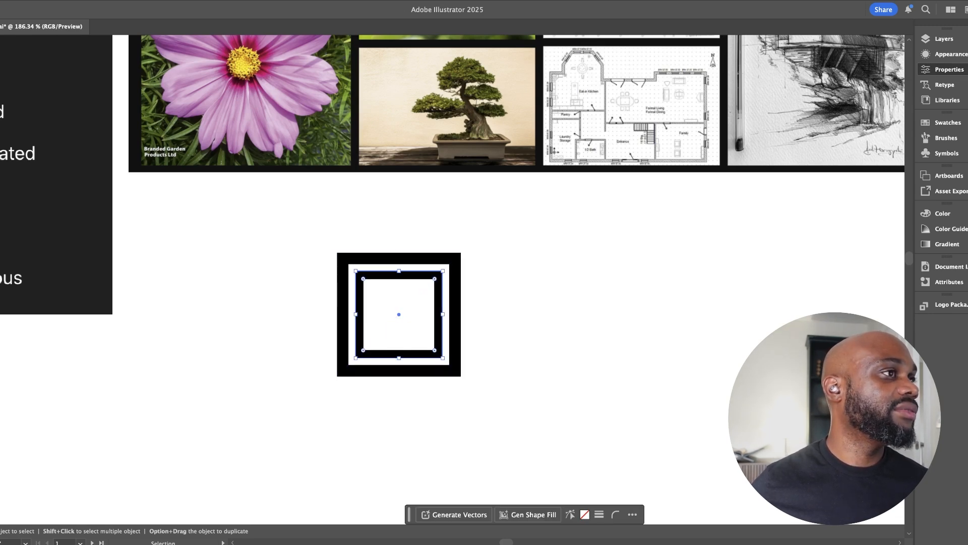
key(Down)
key(Down)
key(Down)
key(Down)
click(487, 265)
click(457, 253)
drag(461, 252, 460, 252)
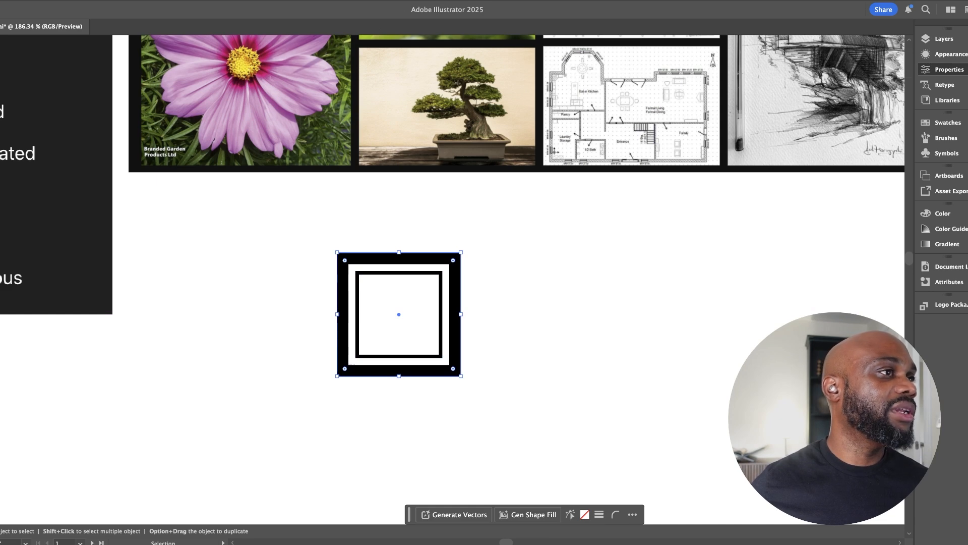
key(Down)
key(Down)
key(Down)
click(486, 265)
click(457, 255)
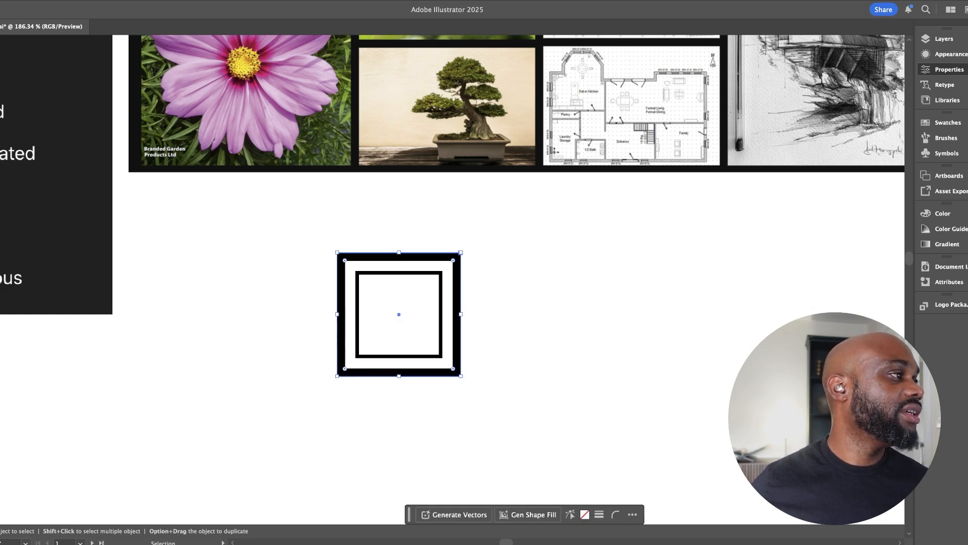
Shrink the outer frame closer to the inner square, duplicate the pair alongside, and delete the copied outer frame
drag(461, 252, 350, 294)
click(484, 268)
alt+shift+drag(407, 248, 438, 326)
click(650, 253)
click(620, 252)
key(Delete)
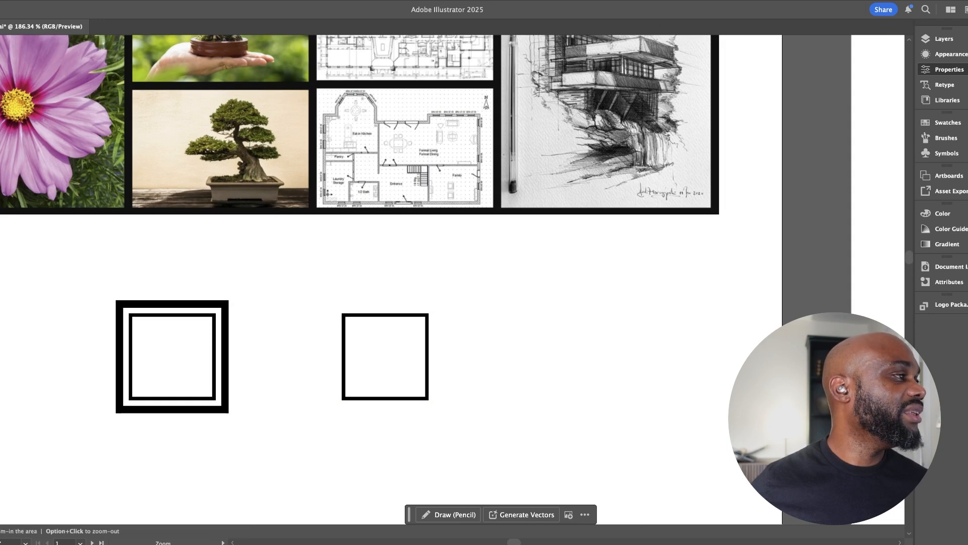
Examine the hand-held bonsai and the detailed floor plan close up, and compare them with the drawn squares
key(z)
drag(403, 282, 531, 395)
drag(334, 111, 402, 375)
drag(402, 375, 336, 375)
drag(344, 310, 335, 242)
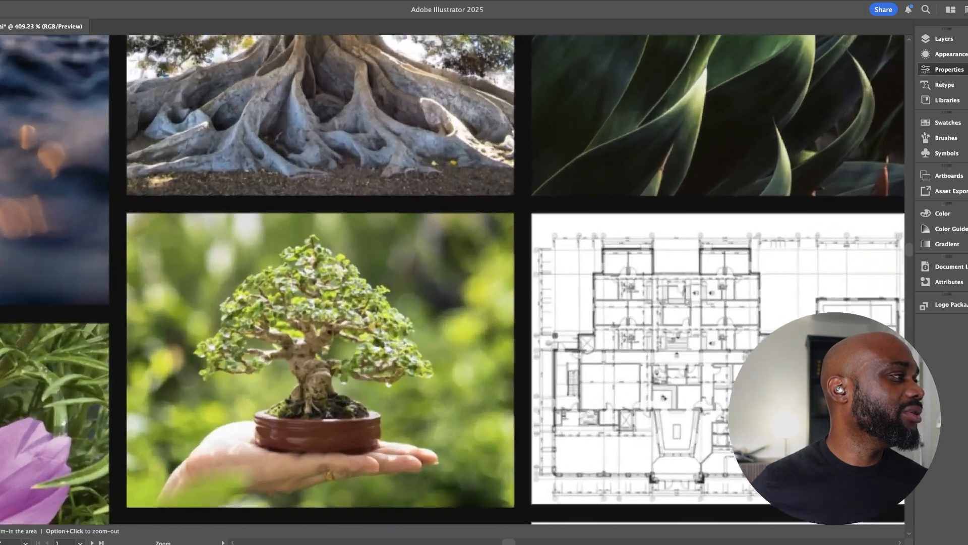
drag(383, 328, 314, 212)
key(m)
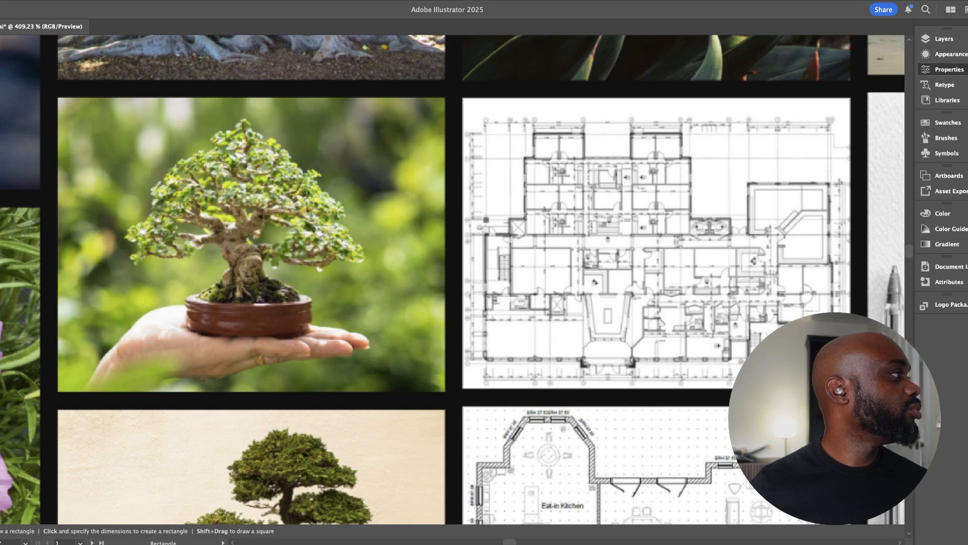
drag(487, 409, 233, 213)
drag(162, 209, 247, 209)
drag(389, 322, 372, 300)
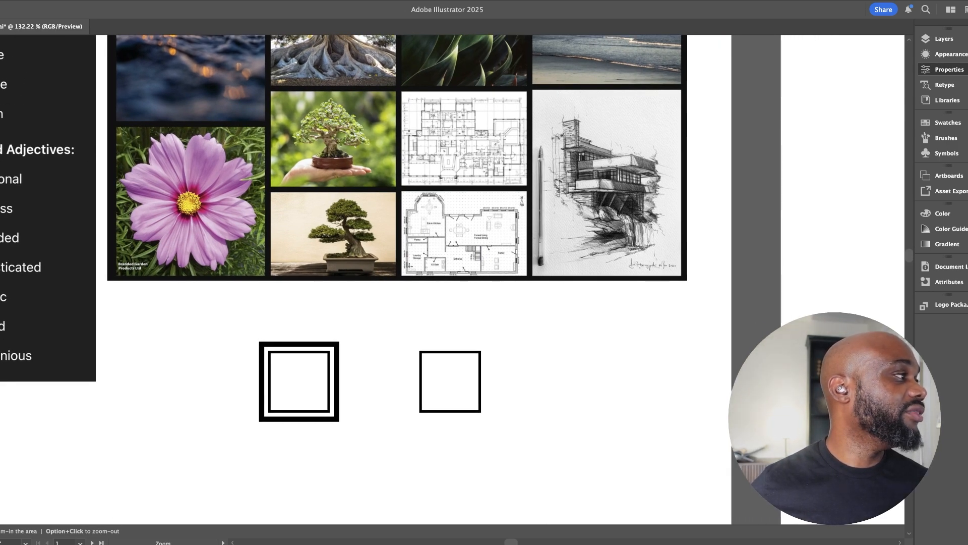
Draw a vertical line over the trunk of the sunlit tree in the moodboard
drag(373, 299, 408, 298)
drag(373, 129, 427, 129)
drag(426, 129, 431, 379)
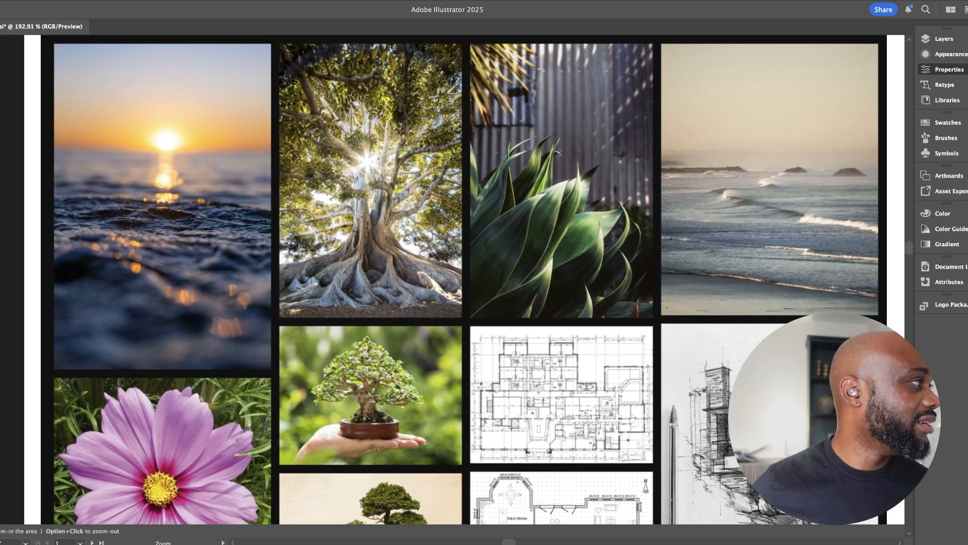
key(m)
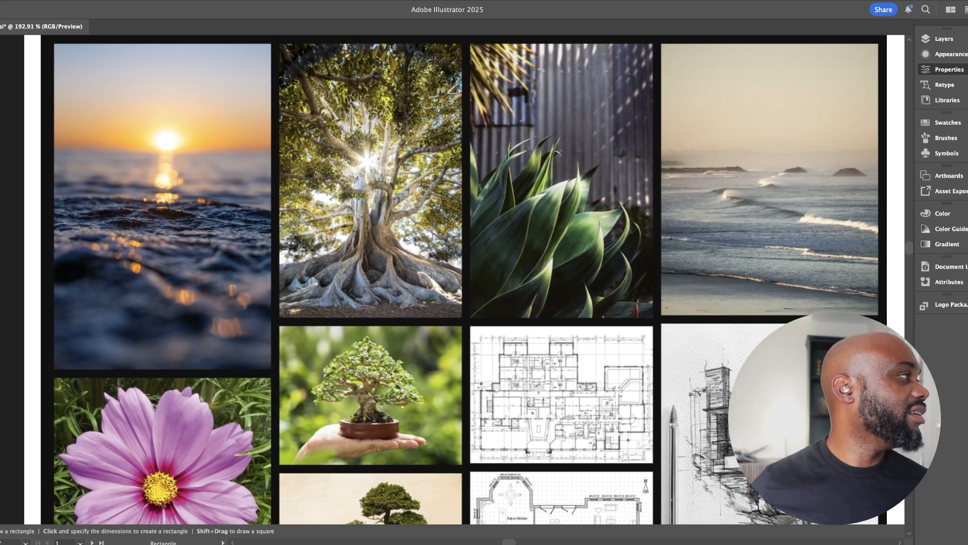
key(backslash)
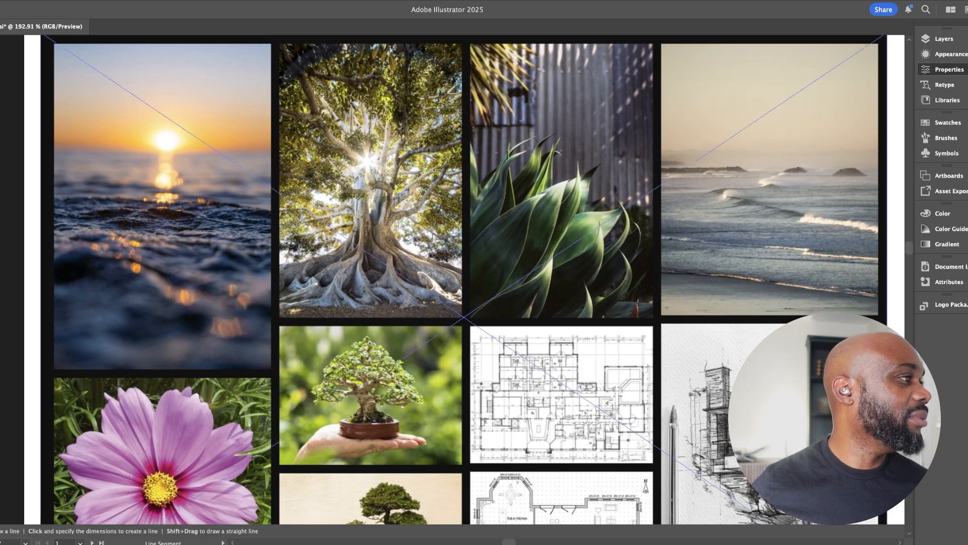
drag(363, 302, 364, 148)
key(v)
Give the vertical line a thick red stroke and position it along the edge of the agave image beside the tree
drag(364, 185, 559, 346)
key(space)
mouse_move(559, 347)
mouse_down()
mouse_move(488, 262)
mouse_move(477, 323)
mouse_move(450, 191)
mouse_move(453, 215)
mouse_up()
key(space)
key(super+z)
drag(477, 303, 410, 93)
key(space)
drag(410, 93, 413, 166)
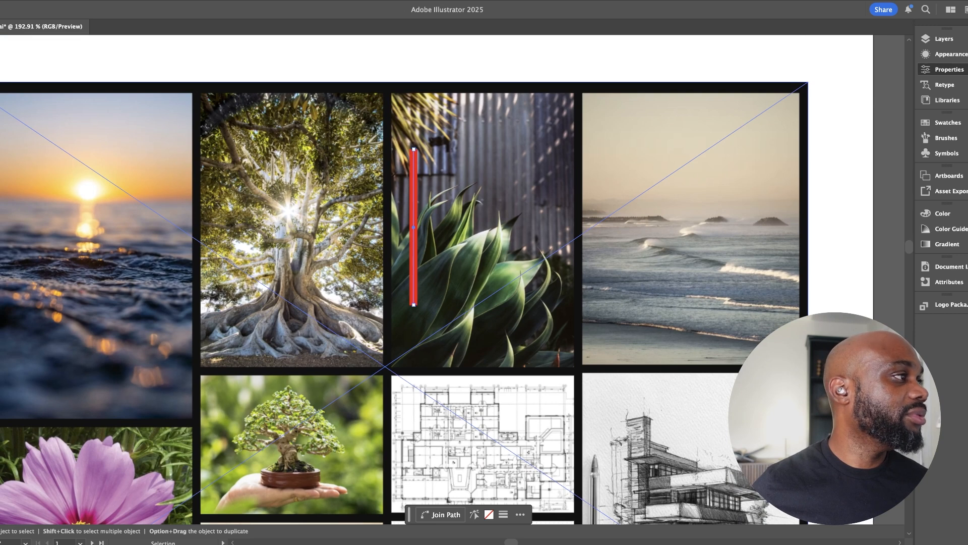
drag(413, 180, 403, 220)
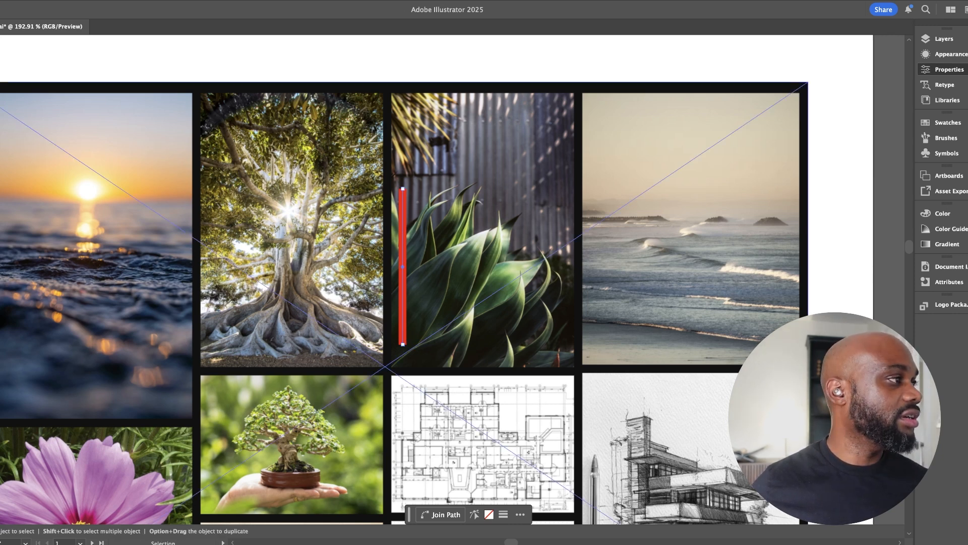
Rotate copies of the red line about its centre at 45-degree intervals to form an eight-pointed starburst
key(r)
drag(404, 166, 527, 264)
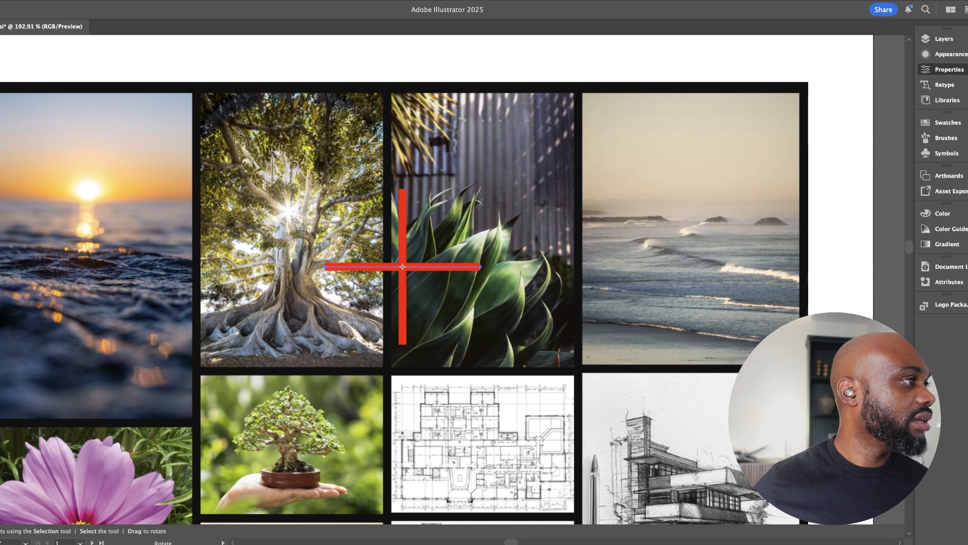
key(v)
key(r)
drag(509, 266, 404, 166)
key(v)
click(403, 227)
key(r)
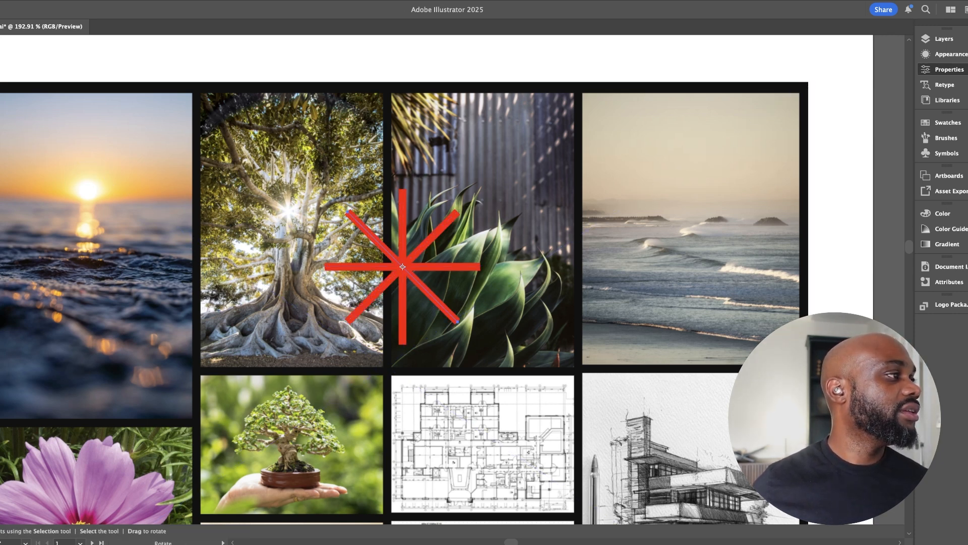
Pull the lower end of each diagonal line in to the starburst's centre, keeping only the upper halves of the diagonals
key(a)
drag(458, 321, 403, 266)
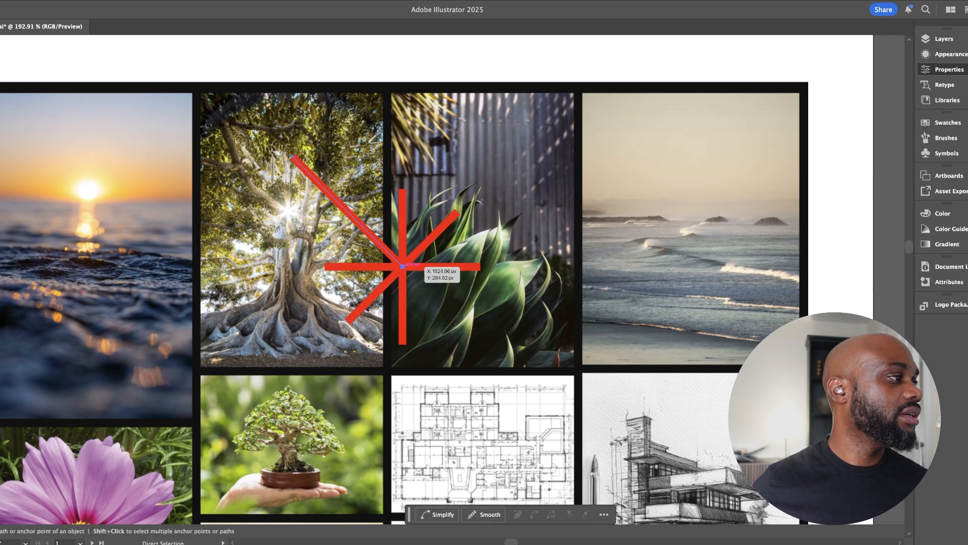
key(super+z)
drag(458, 321, 403, 267)
click(359, 309)
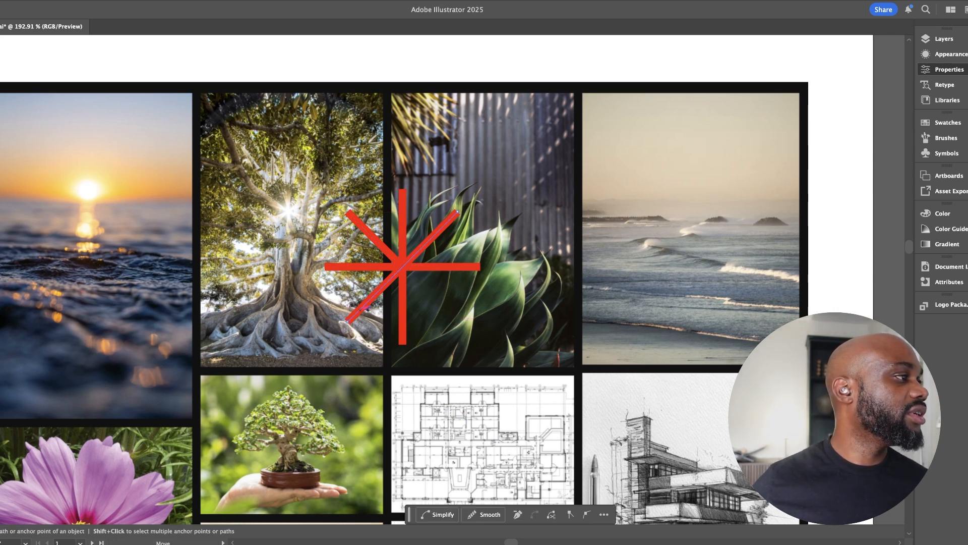
drag(347, 321, 402, 267)
key(v)
Lock the moodboard image in place beneath the red lines
key(space)
drag(434, 308, 375, 264)
scroll(443, 280, left, 2)
scroll(443, 280, down, 5)
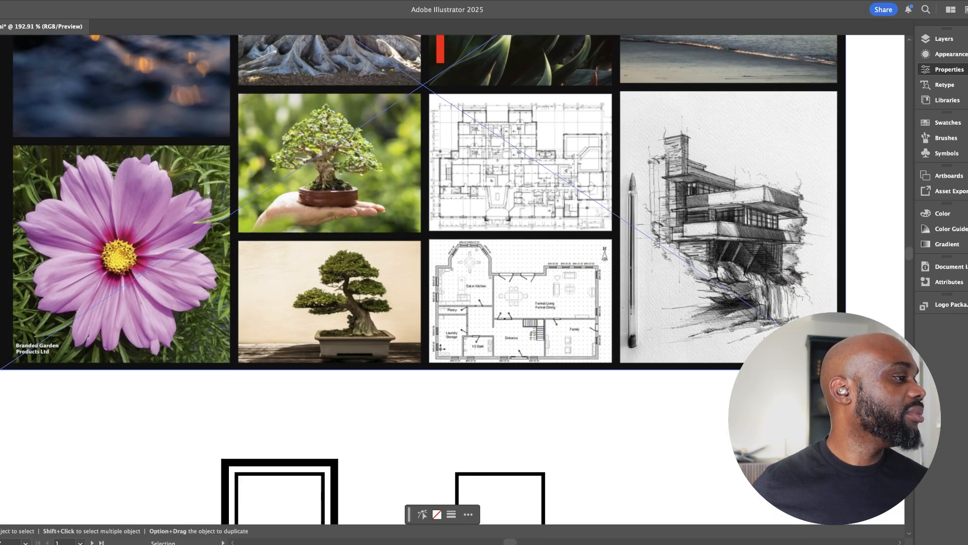
key(space)
drag(599, 242, 377, 278)
key(super+space)
key(space)
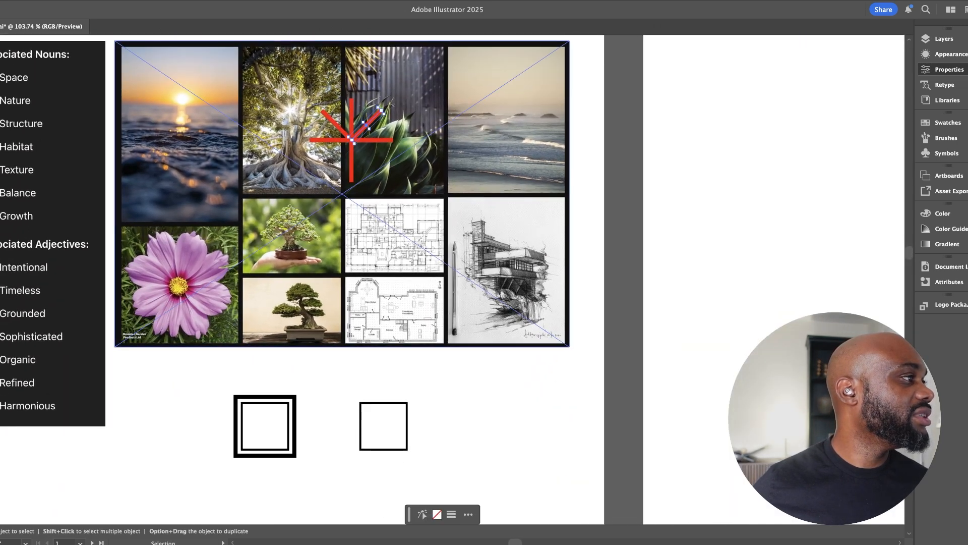
click(376, 278)
scroll(376, 278, up, 2)
key(super+2)
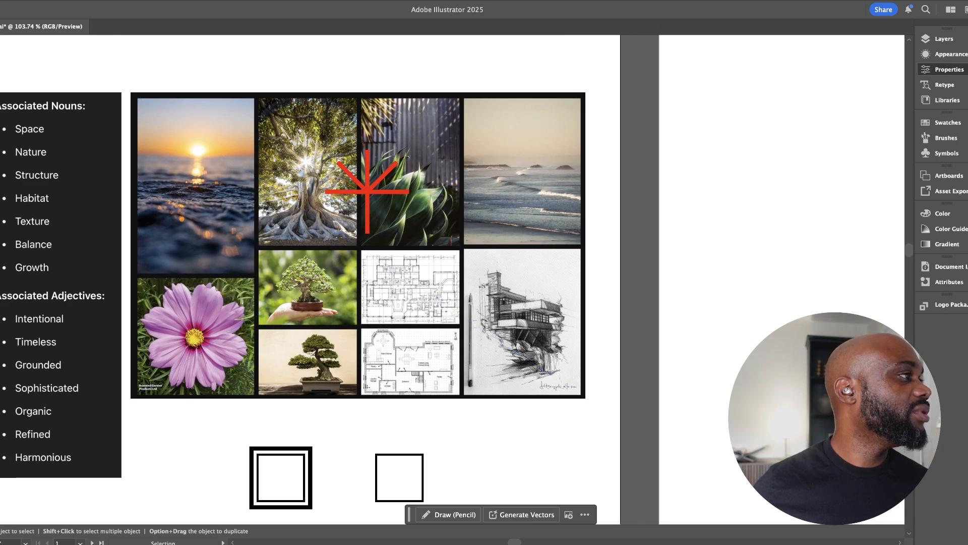
Move the whole red line shape off the moodboard to the blank area beside the drawn squares
drag(296, 72, 423, 243)
shift+click(425, 244)
drag(388, 192, 518, 477)
click(551, 439)
key(space)
drag(551, 440, 552, 365)
drag(278, 192, 292, 239)
drag(444, 392, 296, 117)
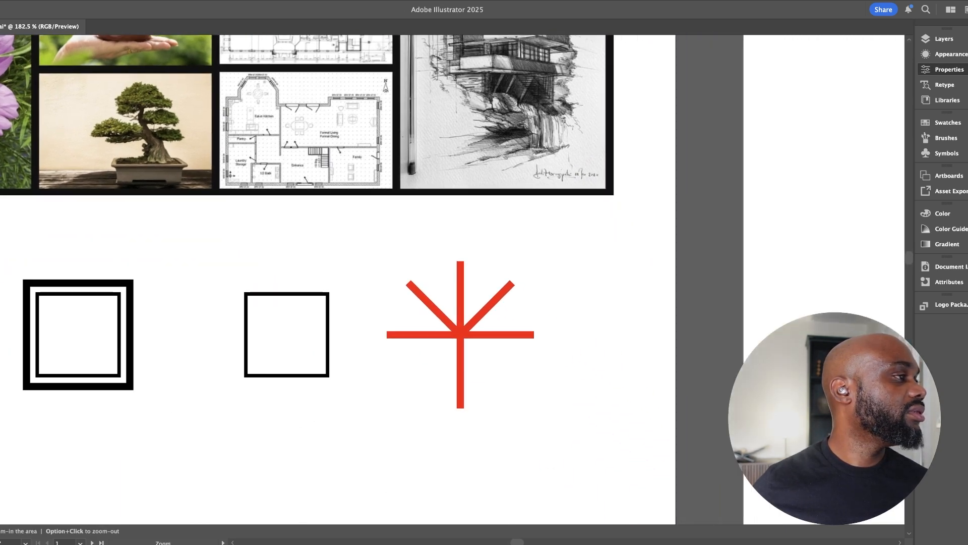
drag(374, 401, 331, 401)
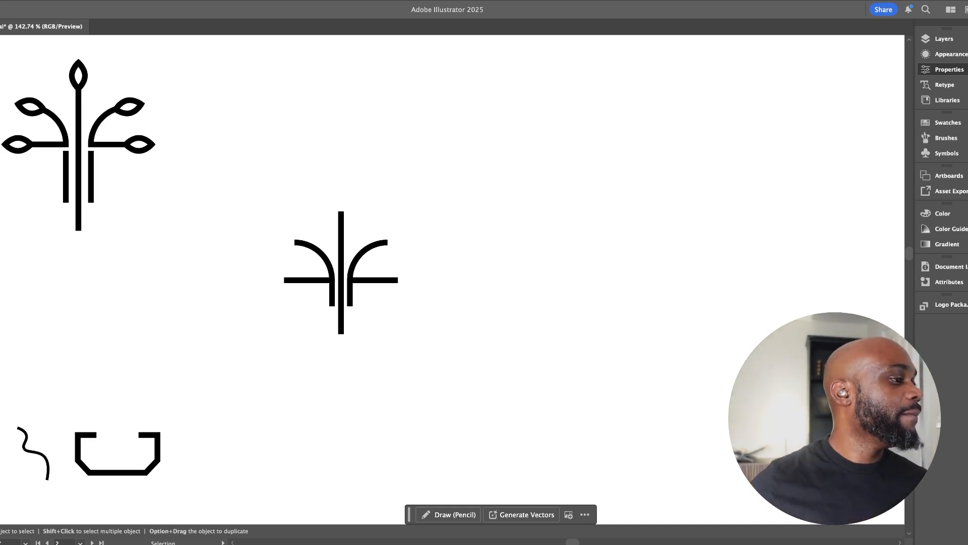
Lengthen the two inner stems of the black line mark downward and widen the gaps around its central line evenly
drag(338, 261, 404, 262)
drag(339, 298, 375, 300)
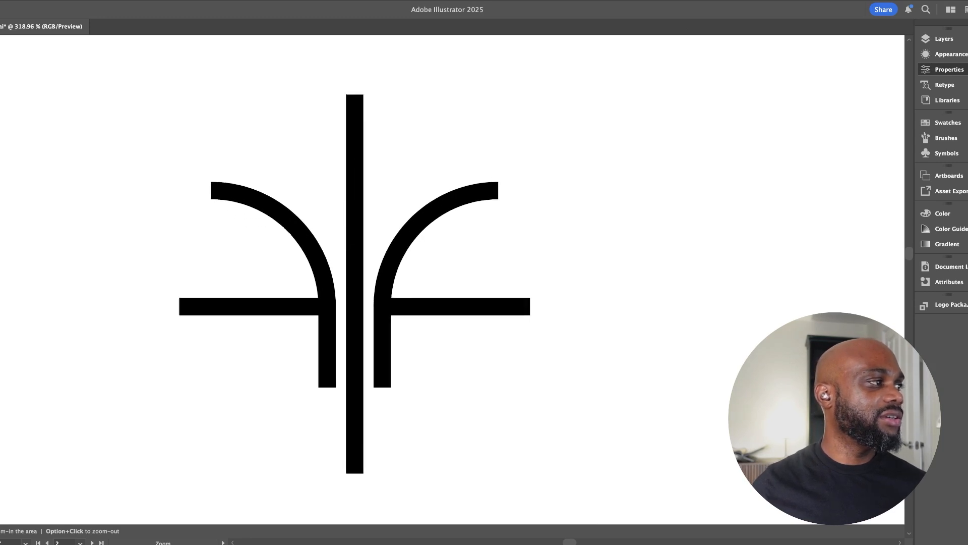
click(327, 387)
shift+click(383, 387)
drag(383, 387, 386, 437)
drag(168, 147, 321, 324)
drag(249, 249, 342, 318)
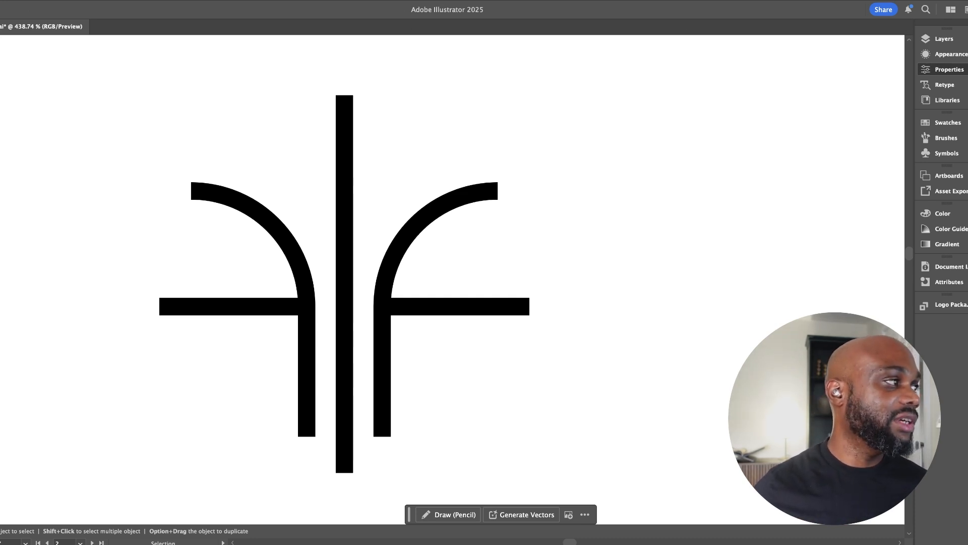
Duplicate the black line mark beside the original and delete the copy's central vertical line
drag(686, 441, 414, 349)
drag(171, 144, 383, 405)
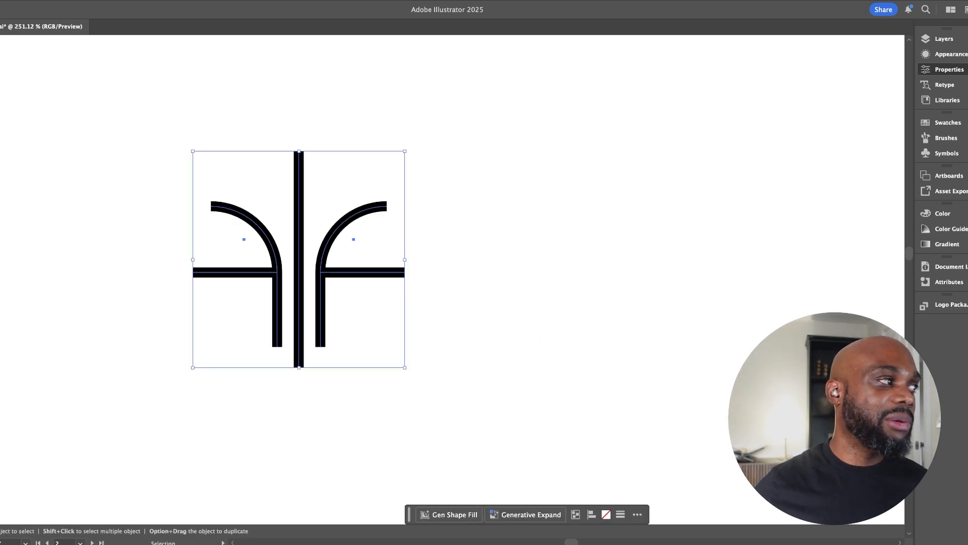
drag(300, 272, 562, 273)
key(super+shift+a)
click(562, 340)
key(Delete)
Move the two mirrored F shapes of the copy closer together, leaving a narrow gap between their stems
drag(567, 341, 468, 355)
drag(365, 155, 580, 374)
drag(500, 288, 418, 296)
key(super+shift+a)
drag(256, 203, 389, 368)
drag(364, 299, 383, 302)
key(super+shift+a)
drag(302, 212, 358, 212)
key(a)
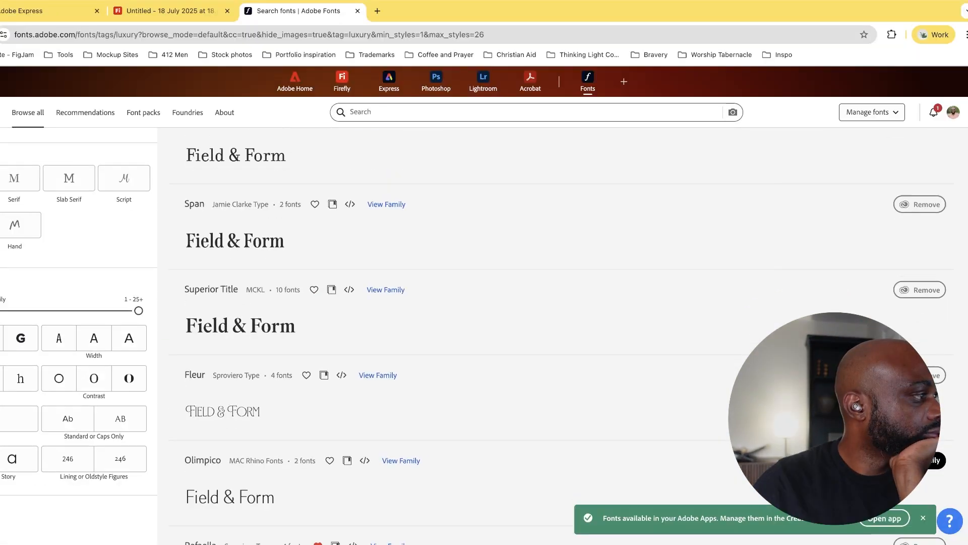
scroll(485, 333, down, 1)
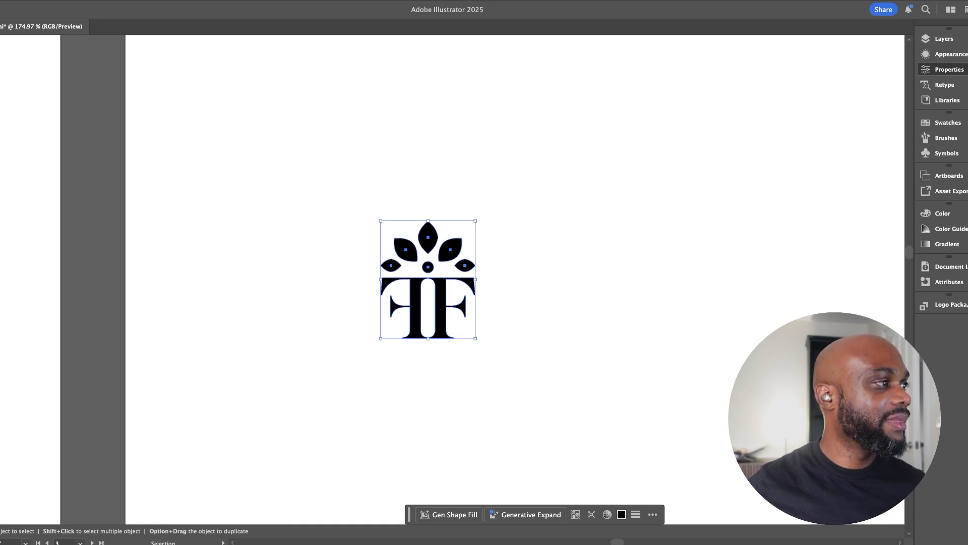
Enlarge the serif FF monogram with the leaf crown on its artboard
click(365, 210)
drag(365, 210, 409, 211)
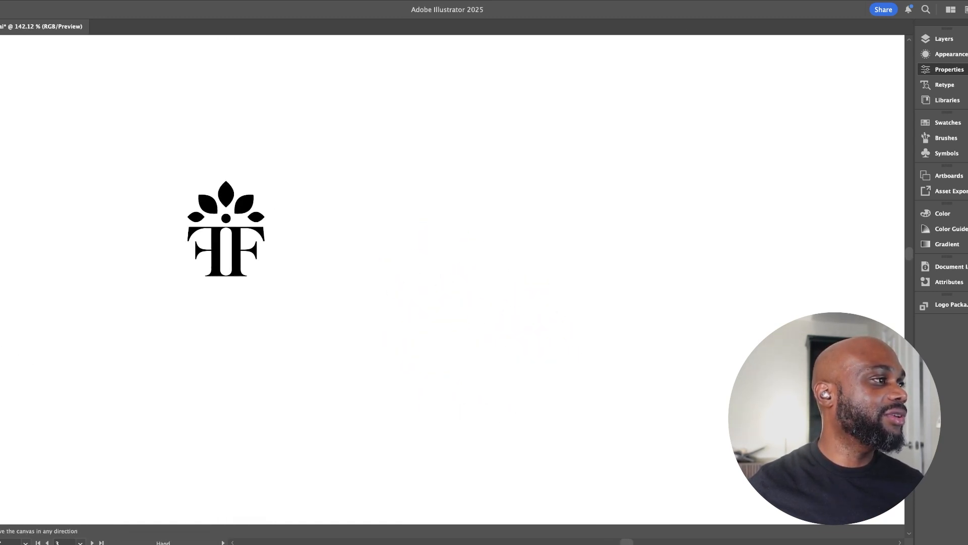
click(225, 222)
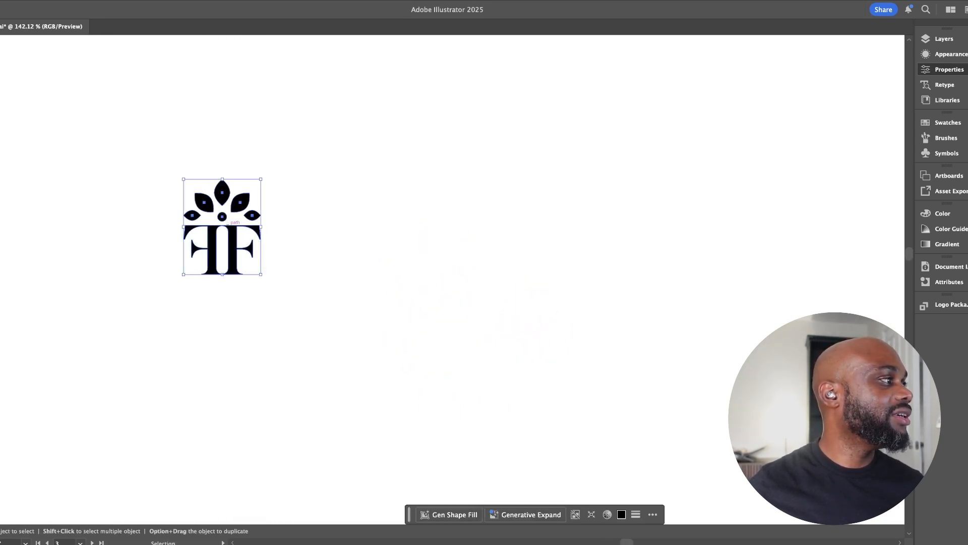
drag(261, 178, 316, 110)
drag(141, 194, 296, 296)
drag(295, 296, 134, 274)
drag(252, 255, 349, 167)
click(404, 201)
click(337, 237)
drag(349, 166, 313, 232)
key(super+space)
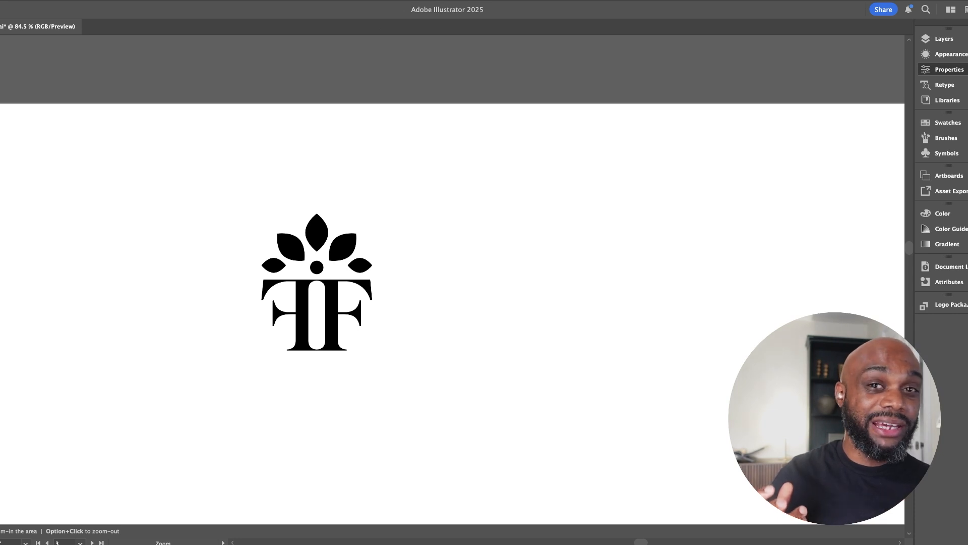
Add the text "Field" below the monogram in Superior Title Regular at 12 pt
key(v)
drag(434, 303, 353, 235)
key(t)
click(229, 350)
key(Escape)
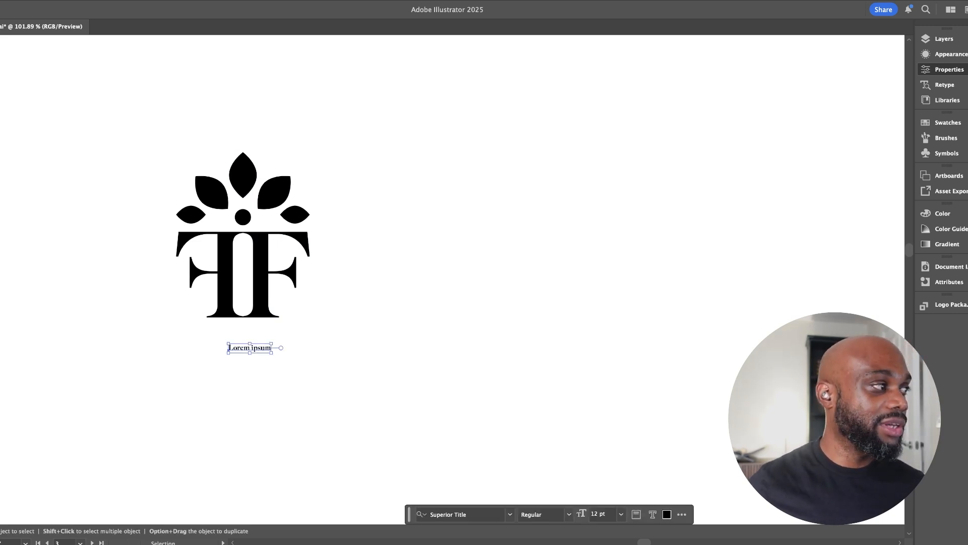
key(t)
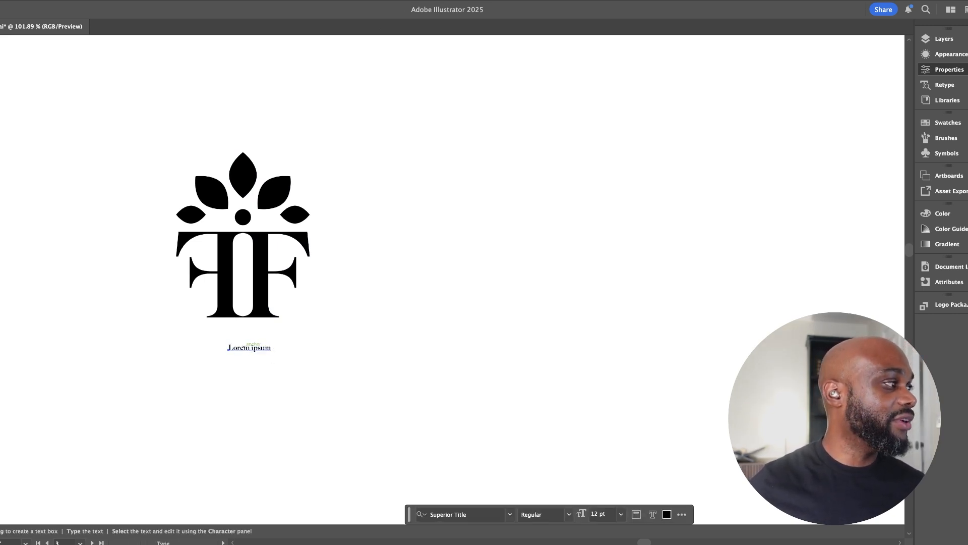
triple_click(253, 348)
text(Field)
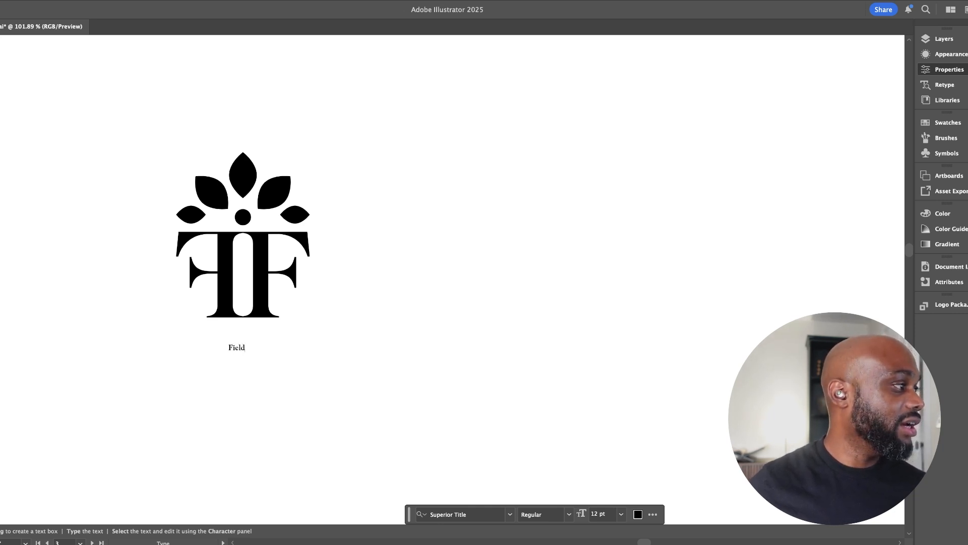
key(Escape)
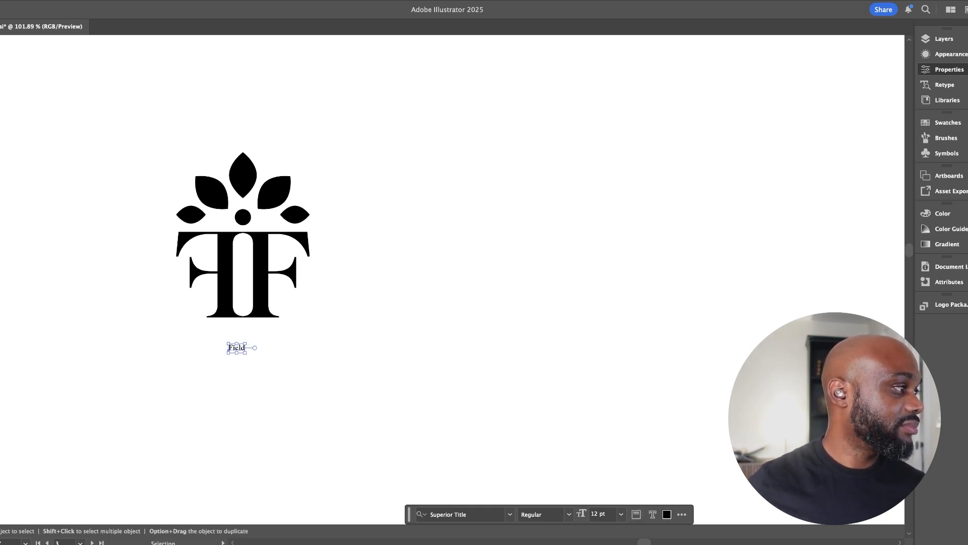
Scale the word "Field" up to about 103.5 pt, slightly wider than the monogram above it
shift+drag(245, 343, 394, 330)
key(super+shift+a)
key(space)
double_click(369, 333)
key(Escape)
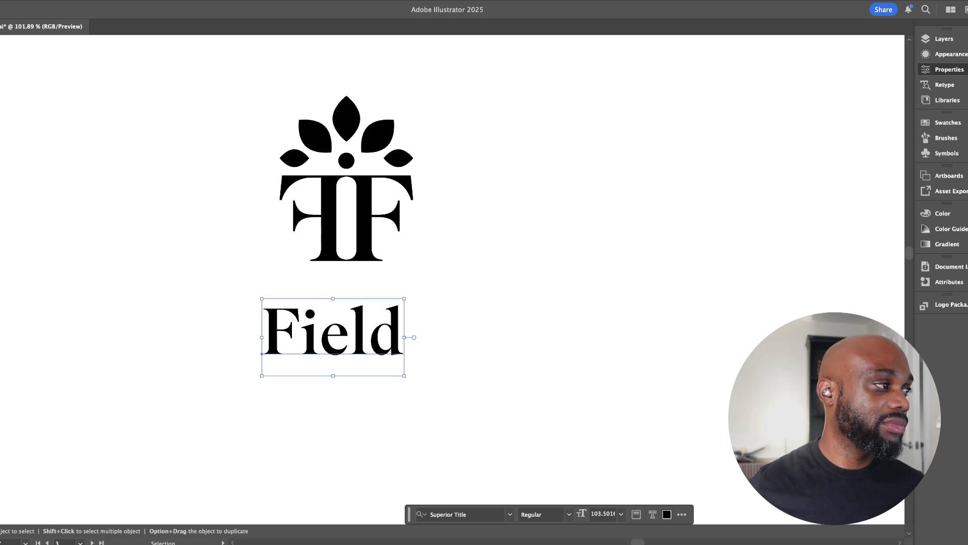
Complete the wordmark so that it reads "Field & Form"
key(t)
click(404, 336)
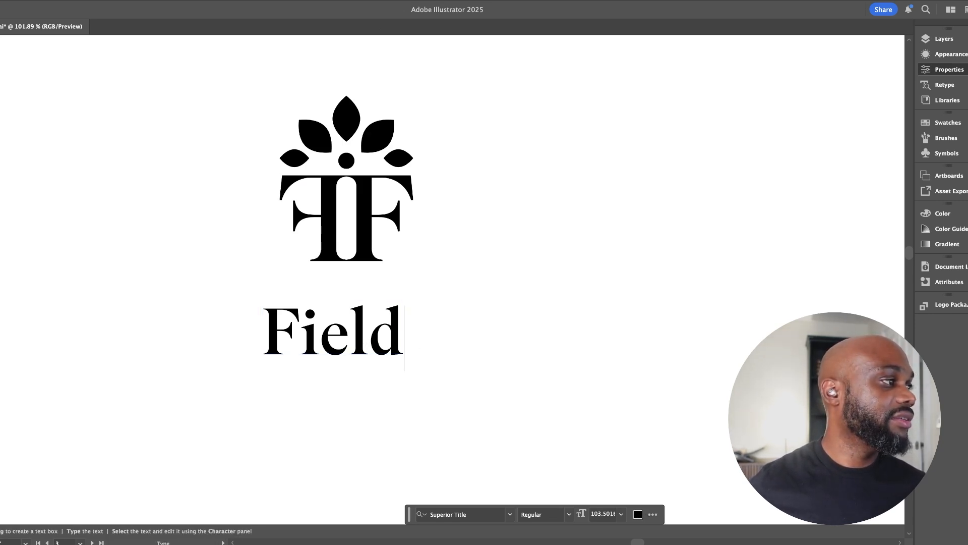
text(& Form)
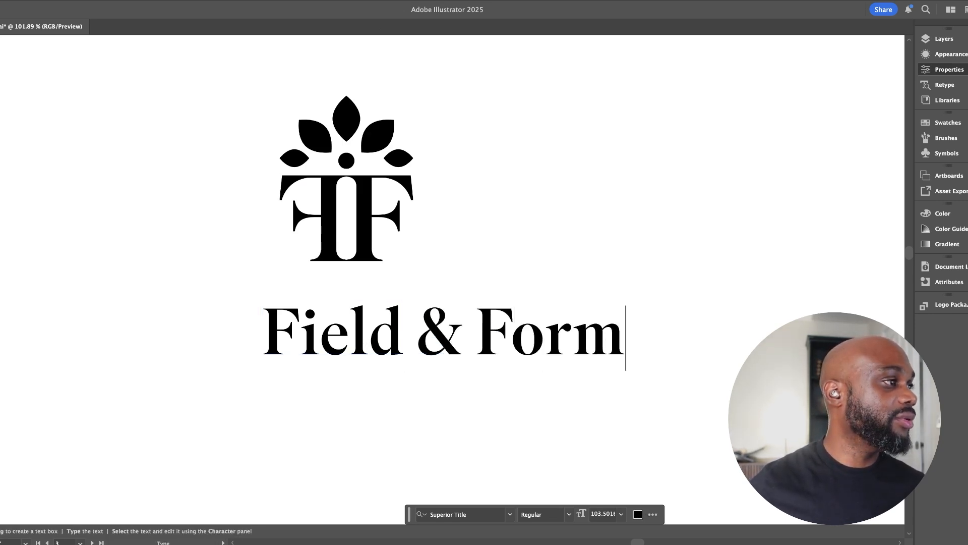
key(Escape)
Move the wordmark further below the monogram and set its font size to 100 pt
scroll(484, 272, right, 5)
key(space)
drag(384, 336, 352, 338)
drag(353, 339, 308, 389)
key(space)
drag(309, 389, 253, 273)
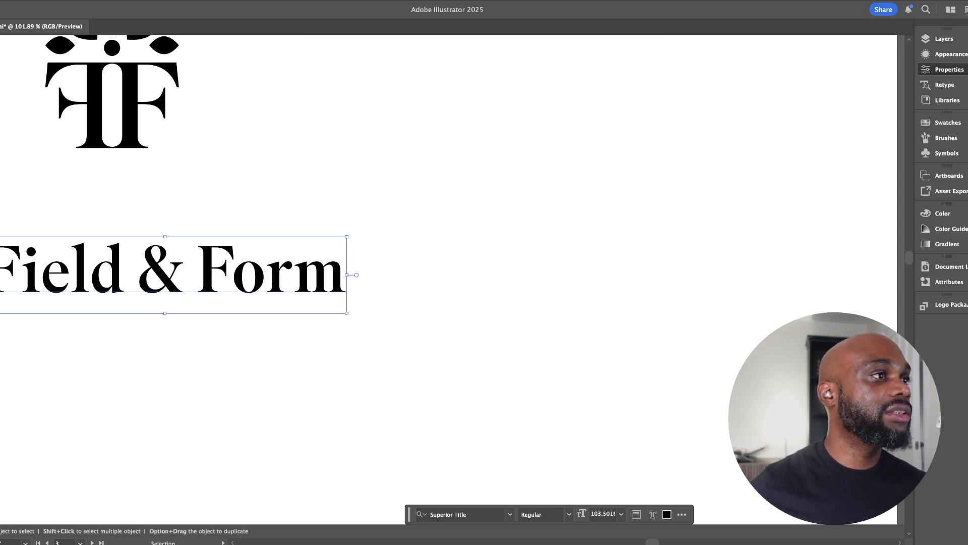
key(Down)
key(Down)
key(Down)
key(Down)
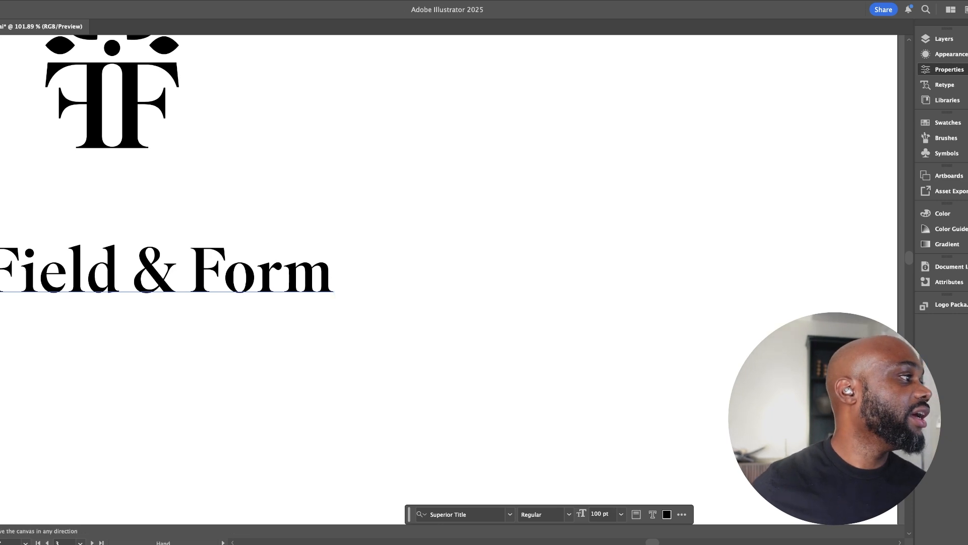
drag(282, 323, 456, 340)
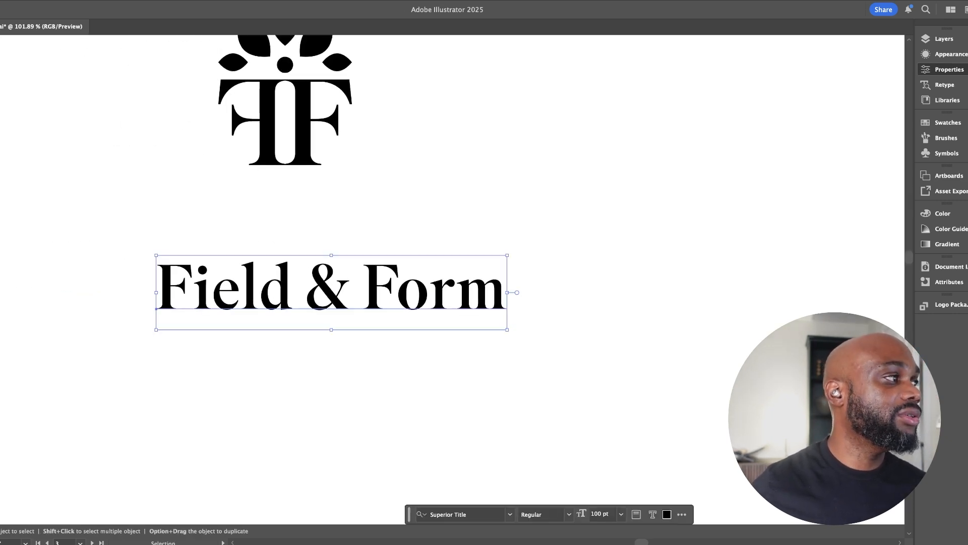
key(super+shift+a)
Try an all-caps copy of the wordmark directly beneath the monogram and delete the copy
drag(332, 288, 331, 382)
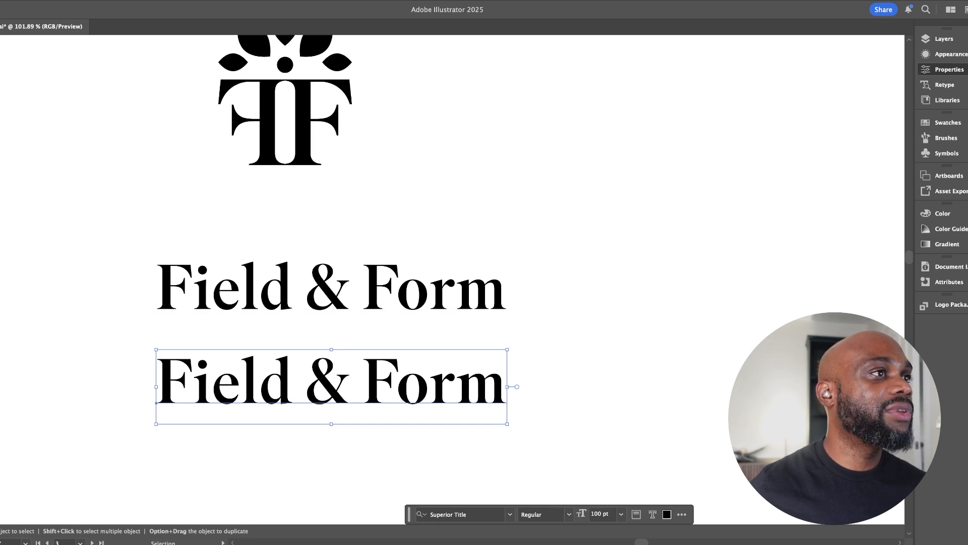
key(super+shift+k)
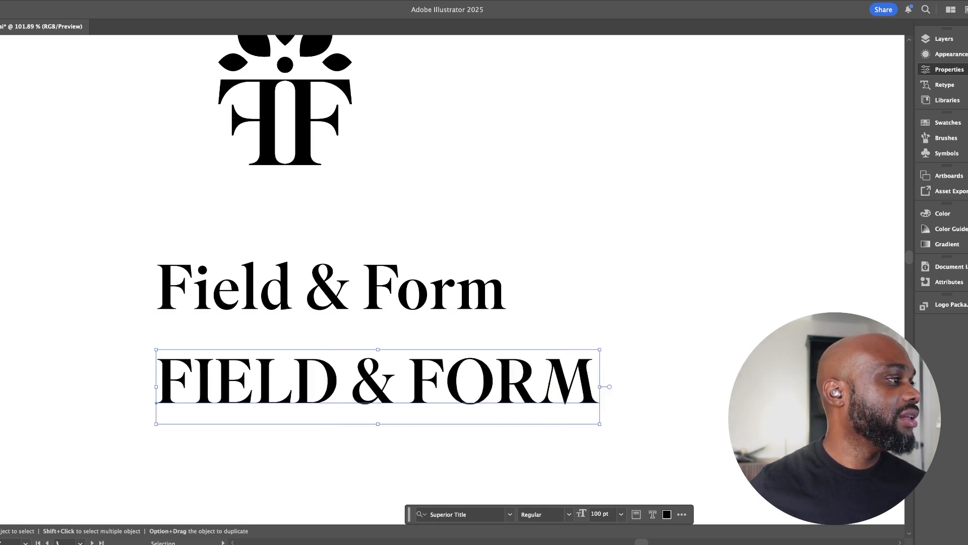
drag(531, 310, 420, 314)
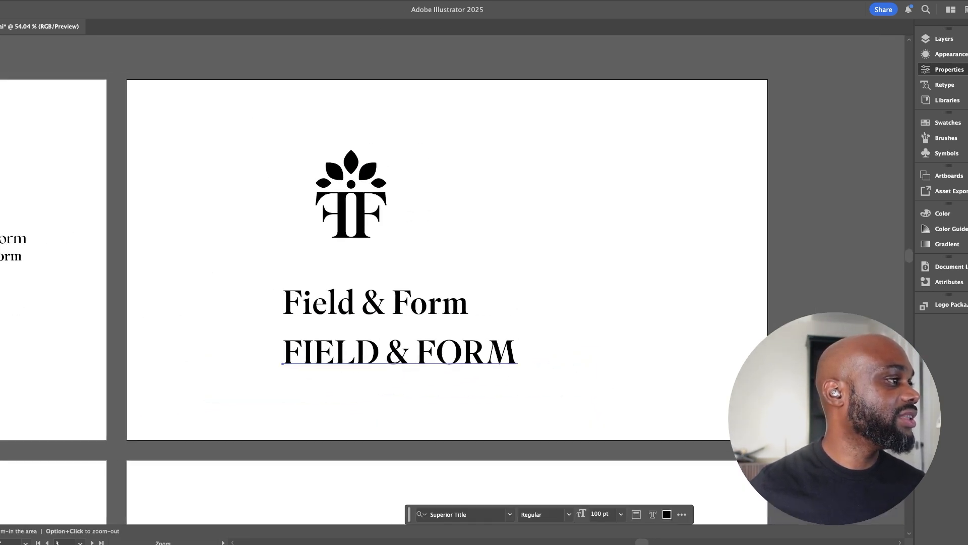
drag(440, 348, 413, 253)
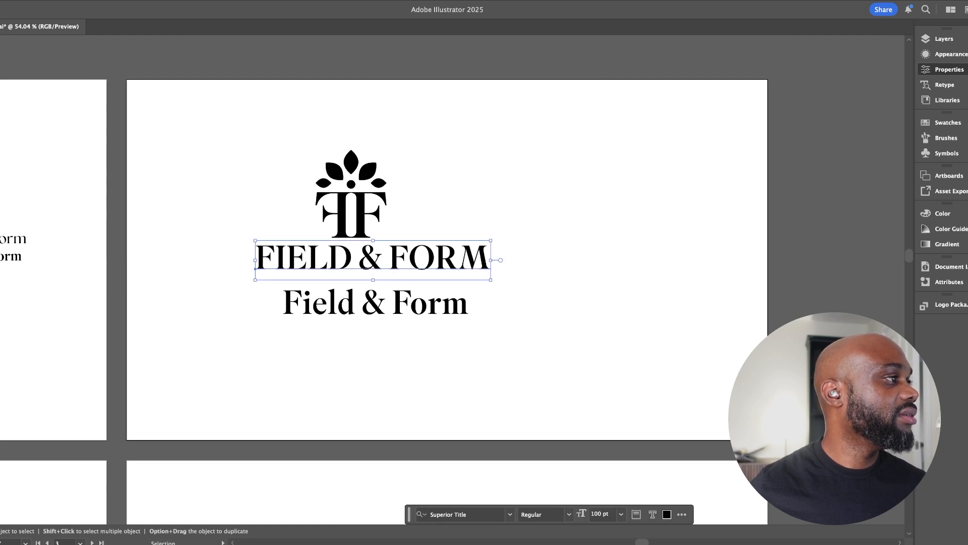
key(super+z)
key(Delete)
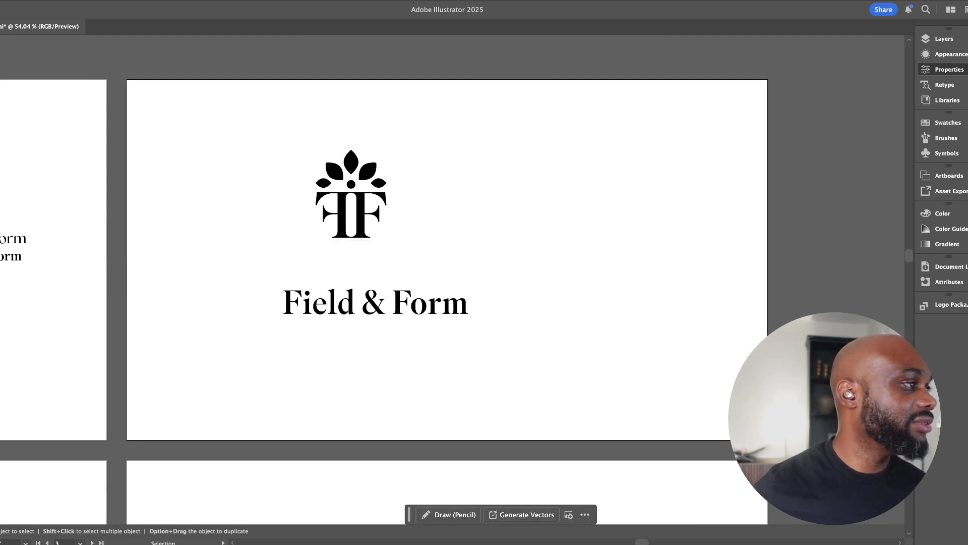
Move the "Field & Form" wordmark up close beneath the monogram and set its font weight to Medium
click(376, 304)
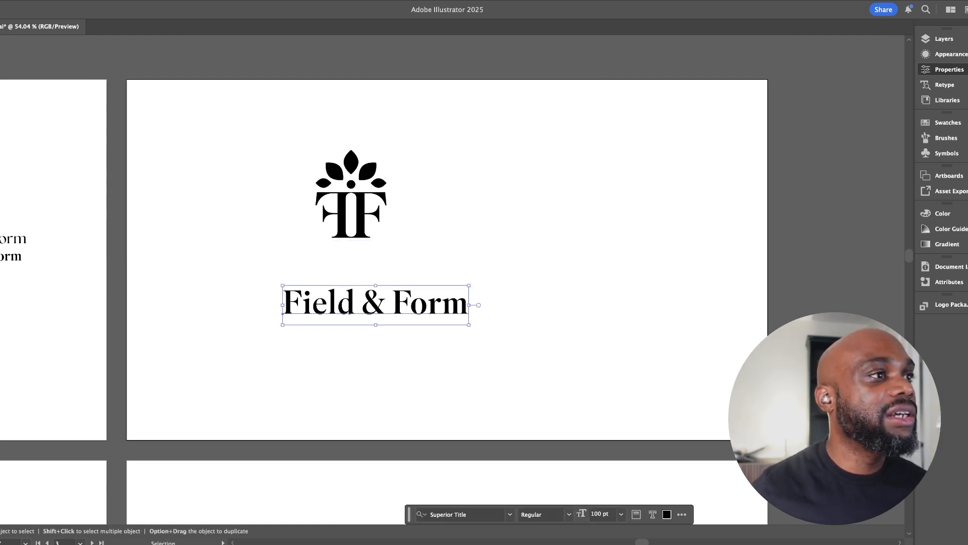
click(338, 262)
drag(338, 262, 360, 262)
drag(442, 309, 426, 264)
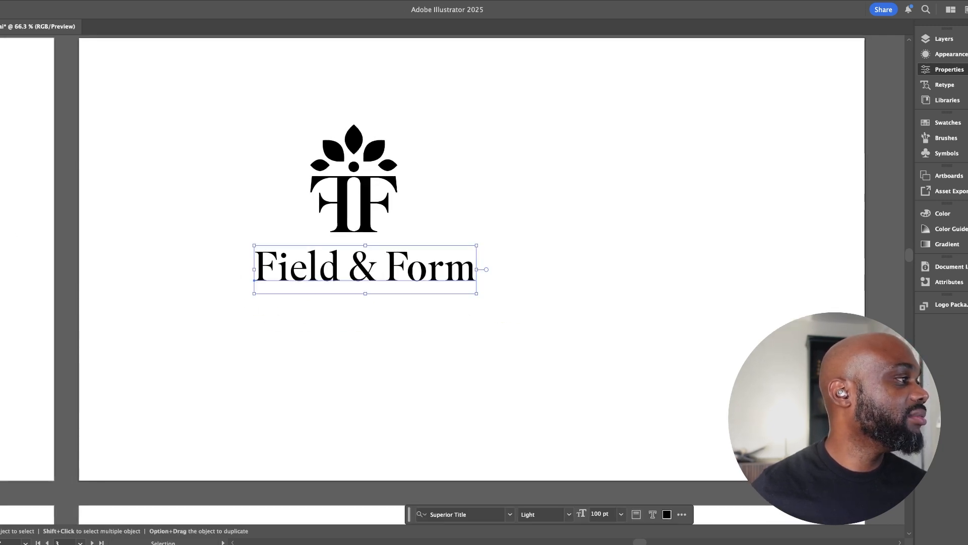
drag(348, 305, 366, 305)
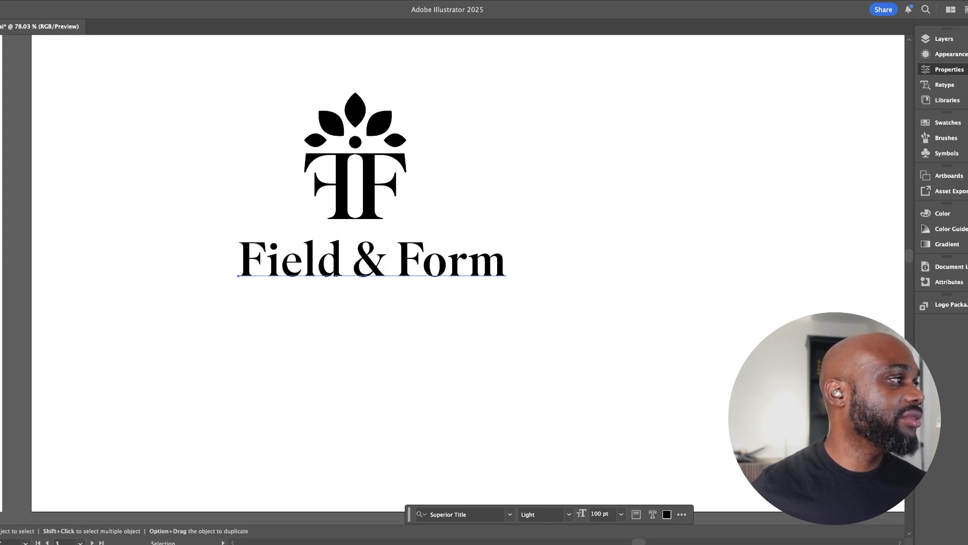
click(544, 454)
click(555, 363)
drag(555, 363, 471, 314)
click(293, 212)
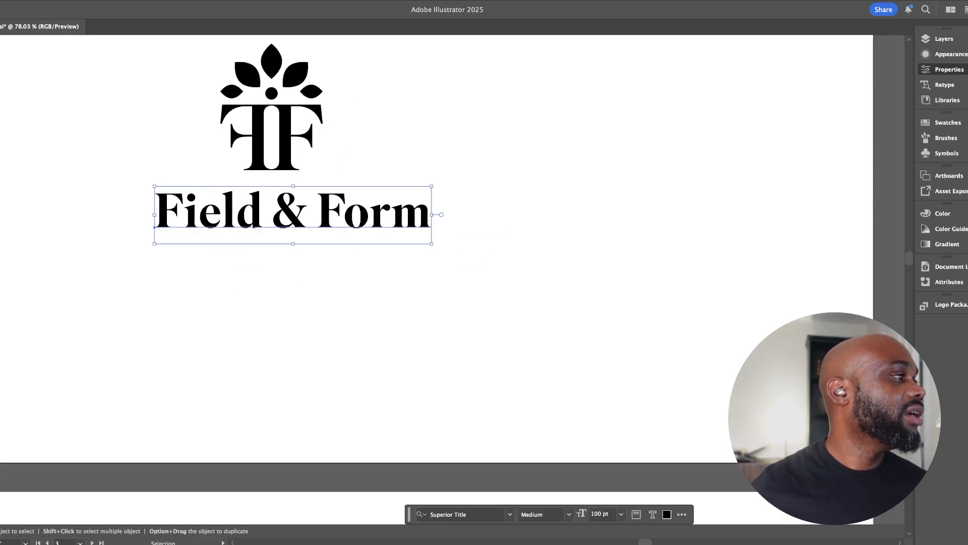
Place a copy of the wordmark straight below the original, near the artboard's lower edge
key(space)
drag(291, 215, 291, 404)
click(326, 222)
click(353, 282)
key(space)
drag(353, 282, 394, 314)
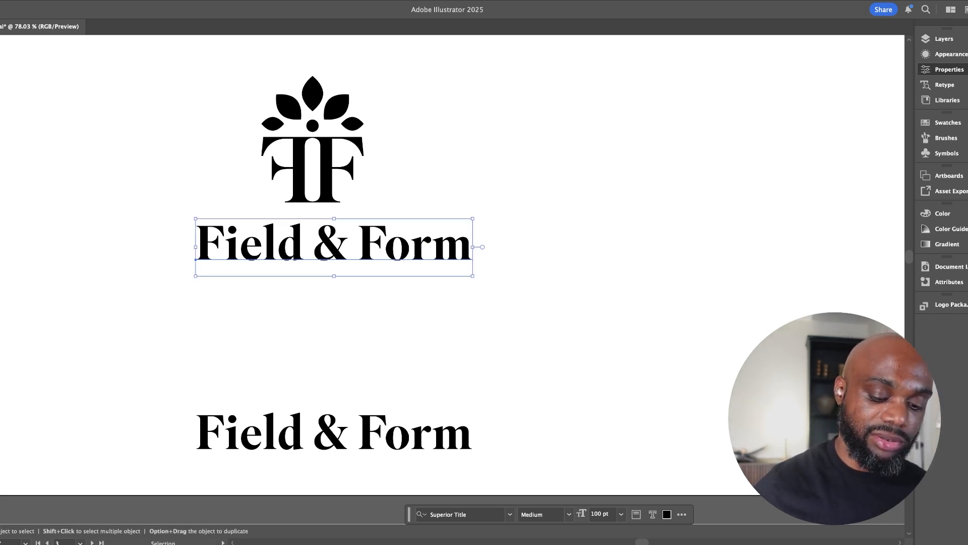
Tighten the letter spacing of the "Field & Form" wordmark directly beneath the monogram
key(alt+Right)
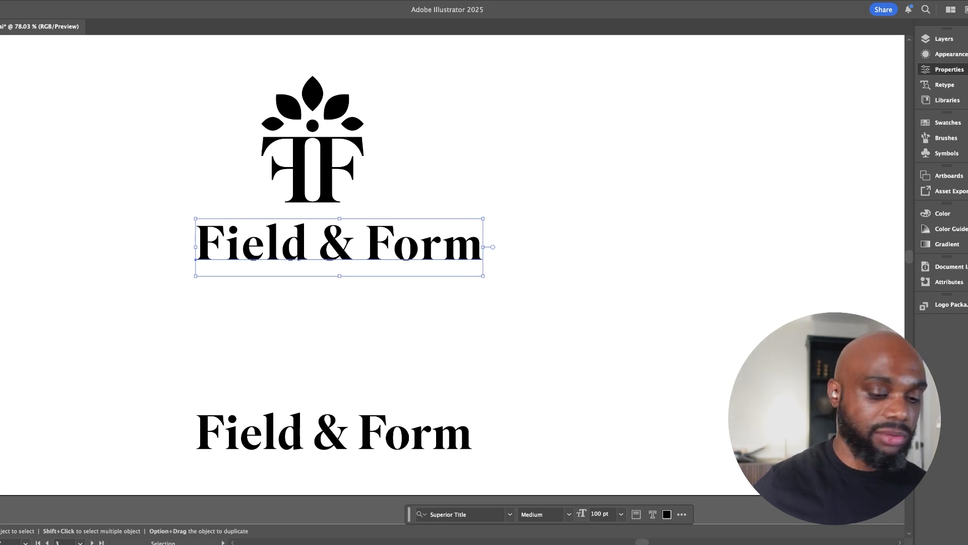
key(alt+Left)
key(alt+Left)
key(super+shift+a)
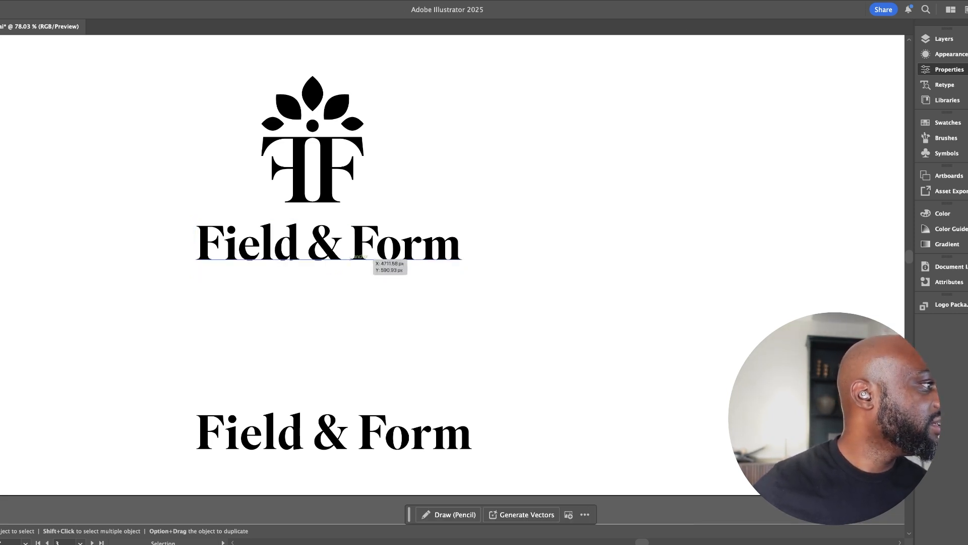
click(361, 255)
click(495, 447)
mouse_move(483, 371)
mouse_down()
mouse_move(446, 370)
mouse_move(481, 370)
mouse_up()
Align the horizontal centres of the monogram with its leaves and the "Field & Form" wordmark
drag(280, 250, 331, 258)
drag(331, 258, 249, 334)
click(257, 334)
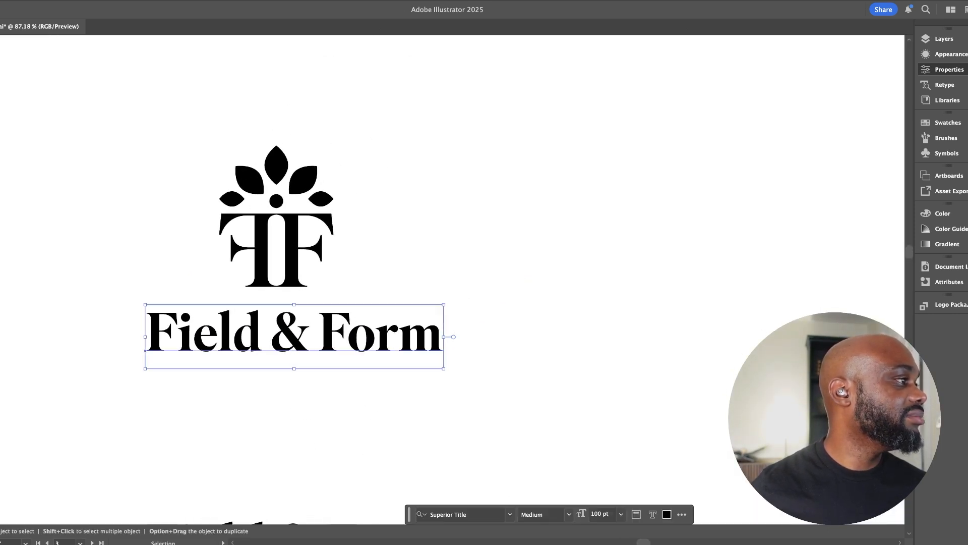
shift+click(304, 174)
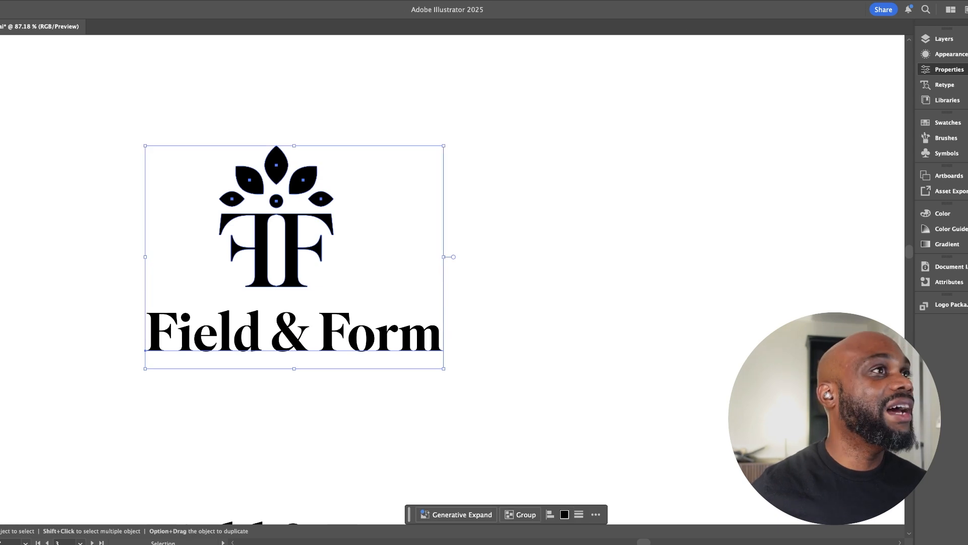
key(alt+h)
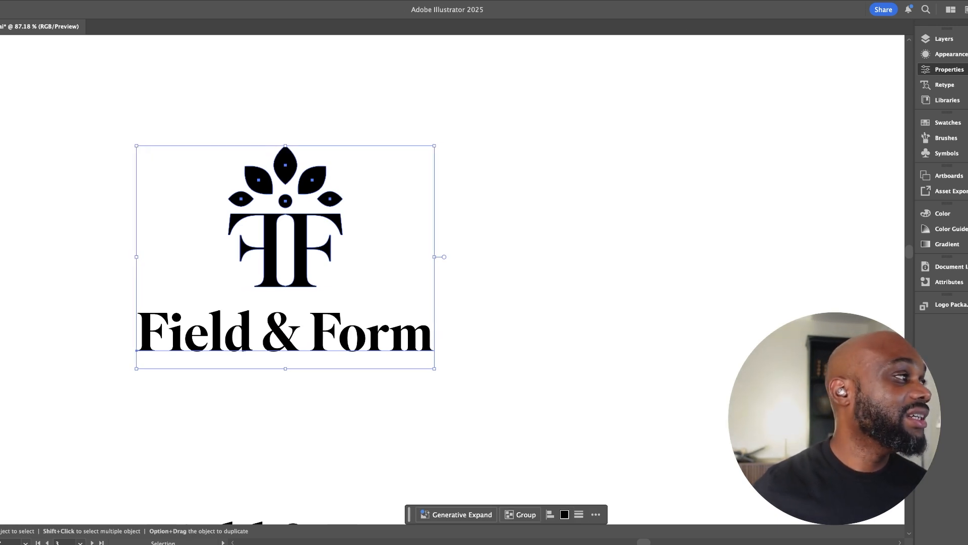
click(383, 222)
scroll(353, 242, right, 1)
click(289, 247)
click(274, 332)
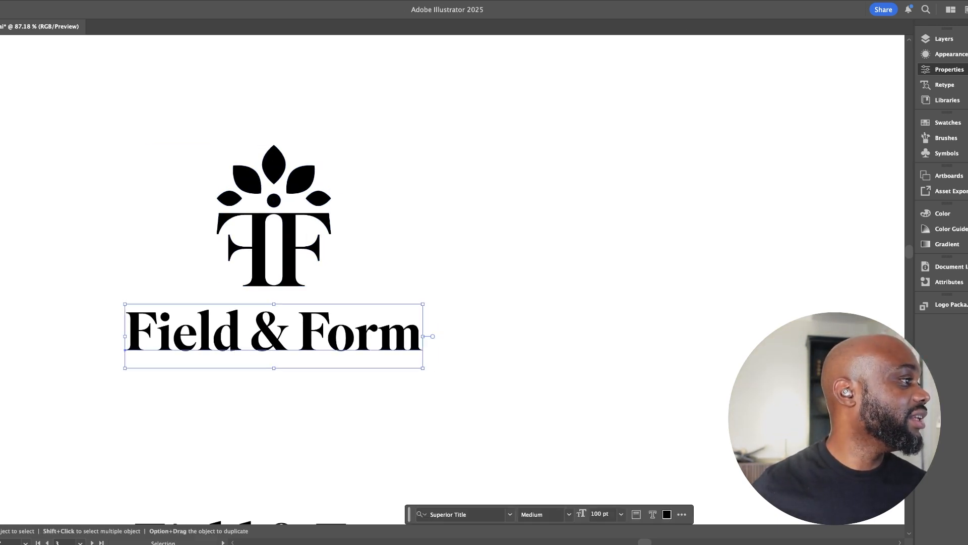
click(383, 227)
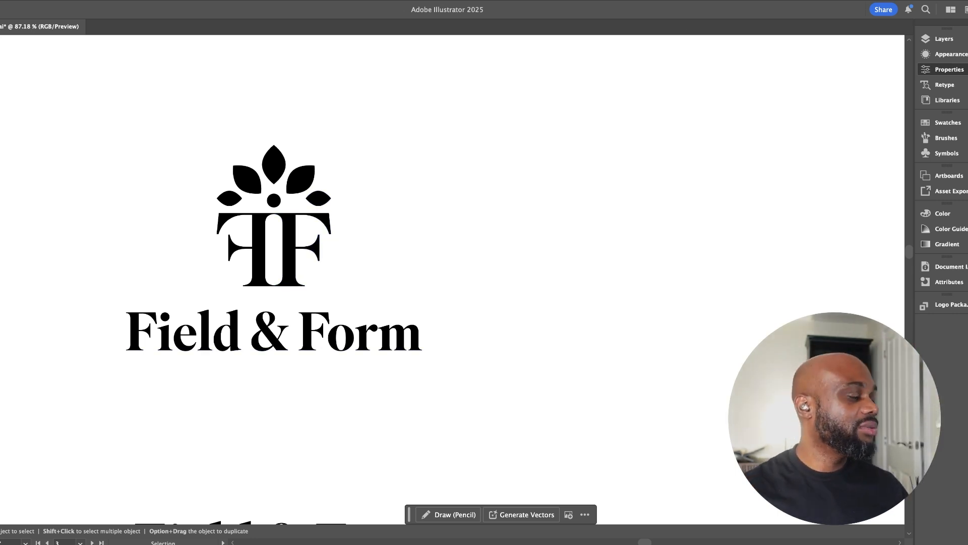
Move the spare wordmark copy off the artboard, into the empty space above it
drag(487, 343, 333, 230)
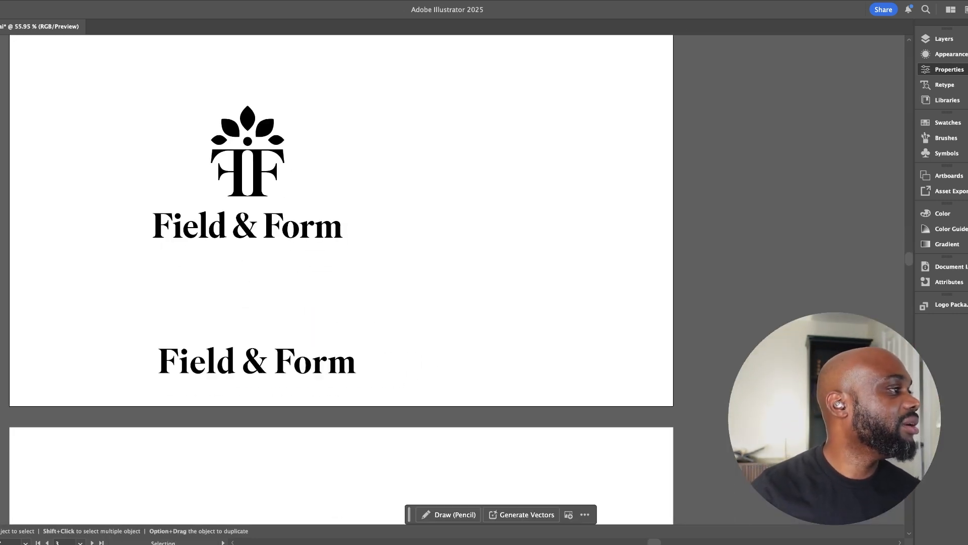
scroll(322, 418, up, 3)
drag(315, 427, 328, 27)
key(super+z)
drag(332, 417, 528, 62)
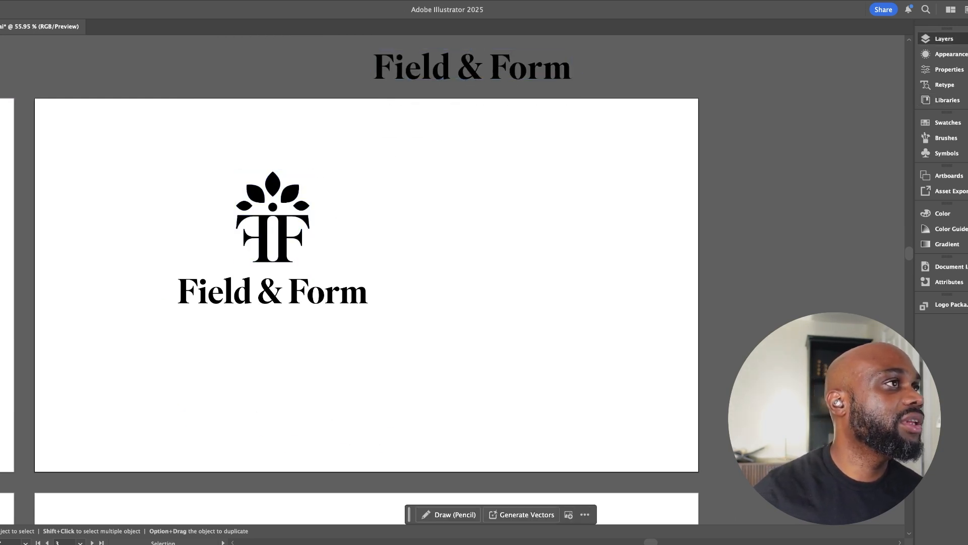
Scale the "Field & Form" wordmark down to about 70 pt and keep it centred close beneath the monogram
drag(313, 260, 445, 385)
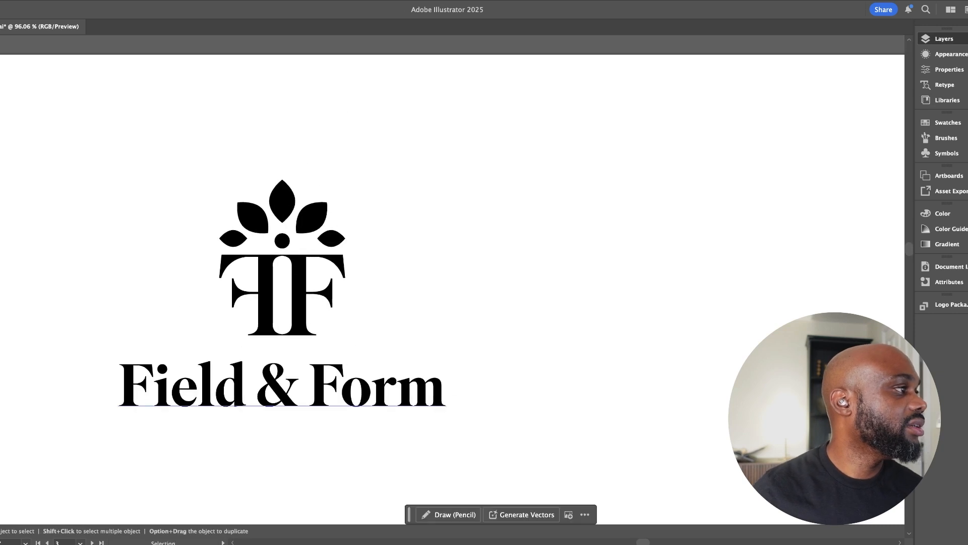
drag(282, 386, 351, 349)
click(351, 349)
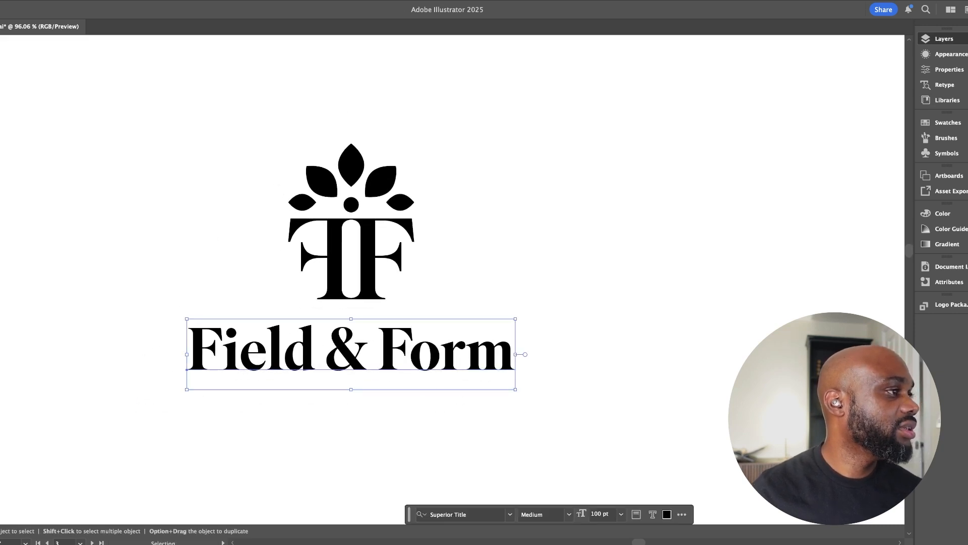
drag(515, 319, 512, 339)
drag(408, 353, 408, 335)
click(379, 428)
drag(379, 427, 470, 405)
drag(470, 405, 399, 403)
Examine the Rebrand Brief, its associated nouns and adjectives, and the moodboard on the first artboard
drag(151, 361, 717, 215)
drag(201, 243, 686, 251)
drag(252, 227, 740, 273)
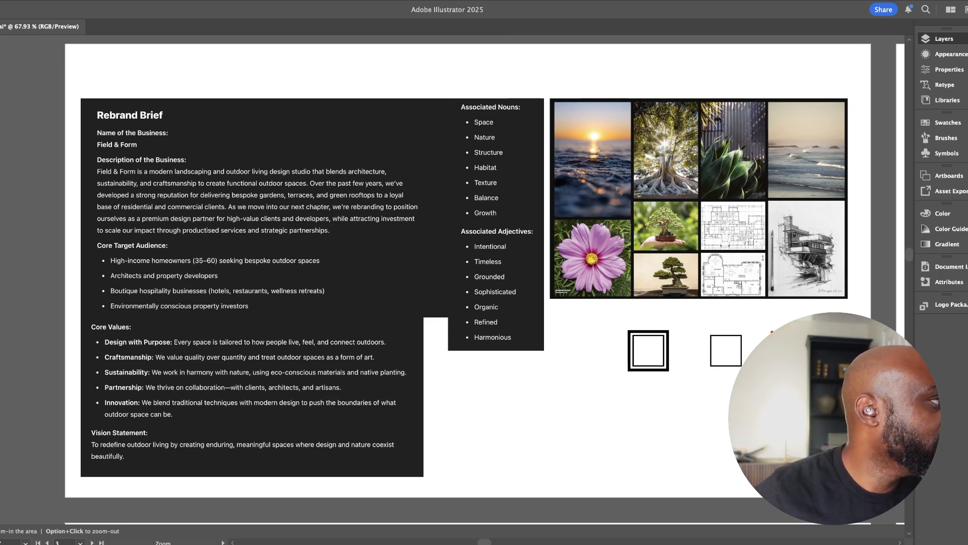
scroll(468, 272, up, 1)
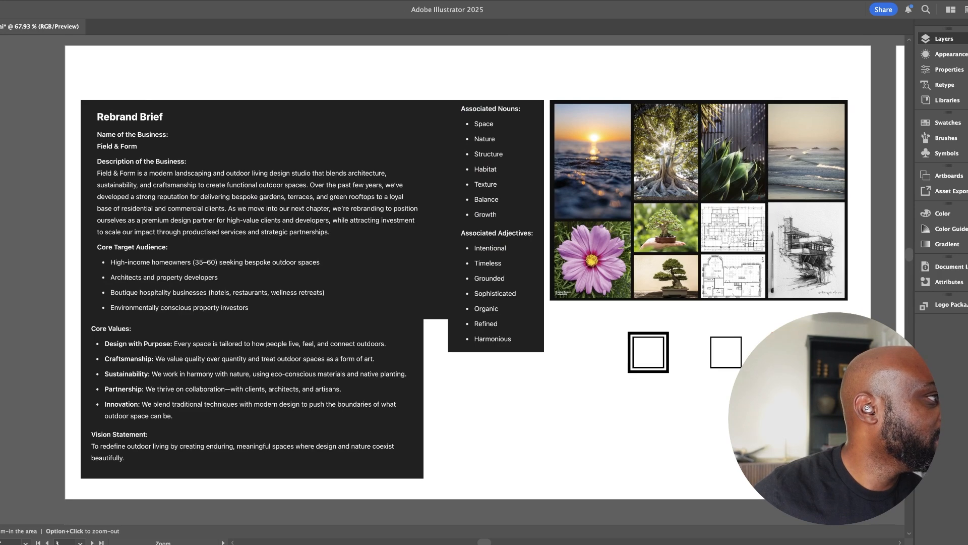
scroll(468, 272, up, 2)
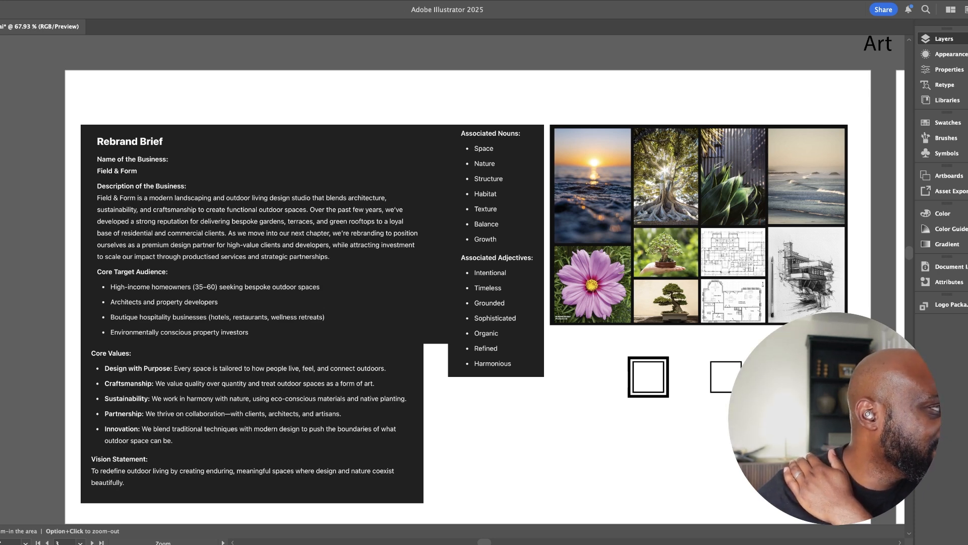
scroll(475, 280, right, 5)
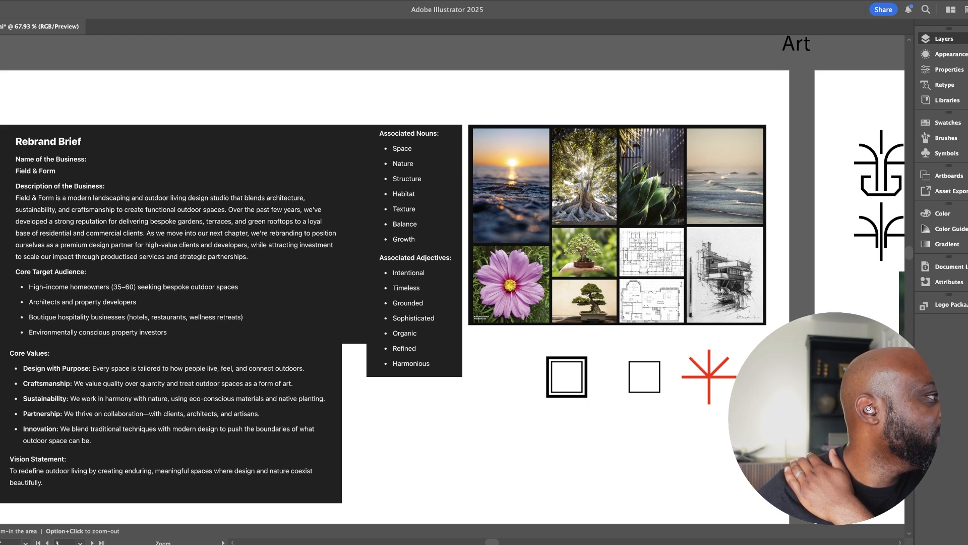
drag(524, 468, 469, 468)
drag(706, 403, 119, 304)
drag(862, 264, 490, 249)
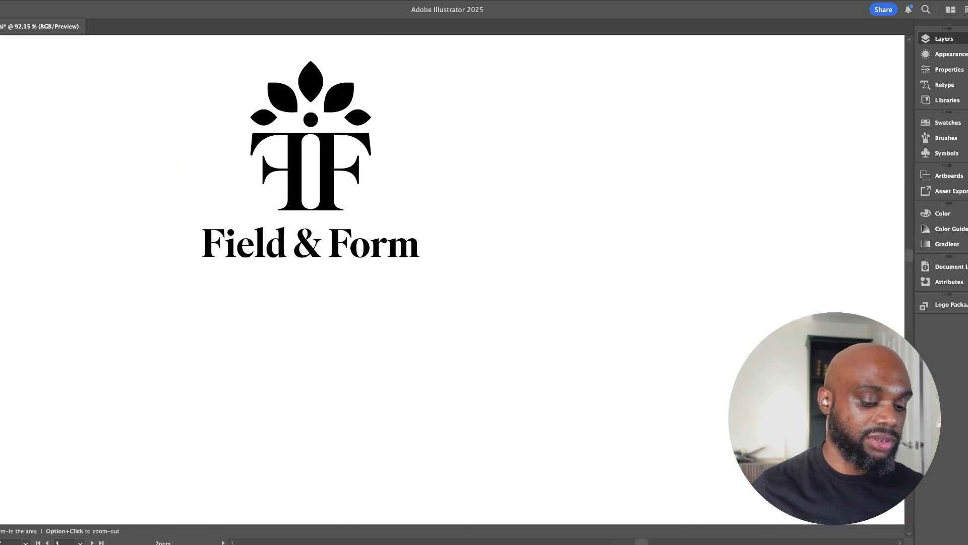
Add a "DESIGN STUDIO" text line in Superior Title and move it just below the "Field & Form" wordmark
key(t)
click(273, 282)
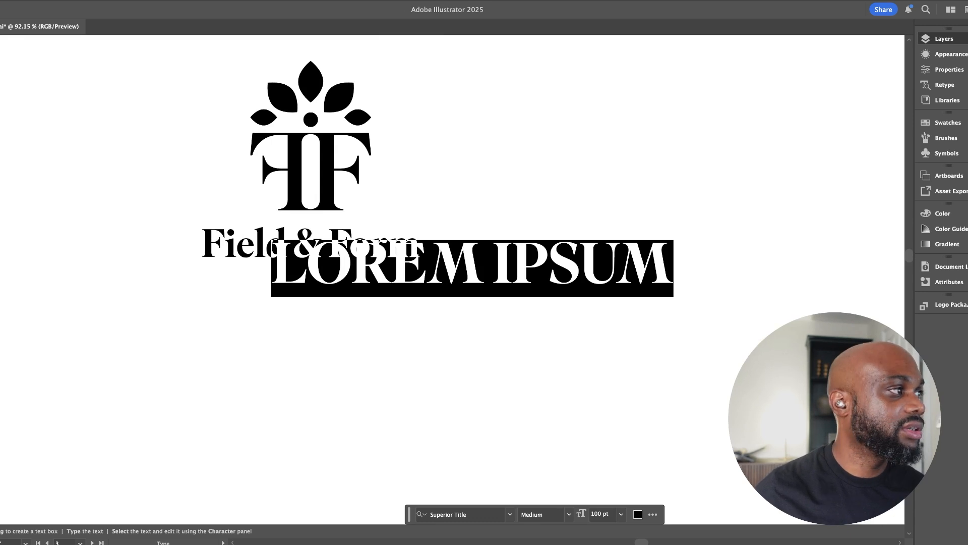
text(DES)
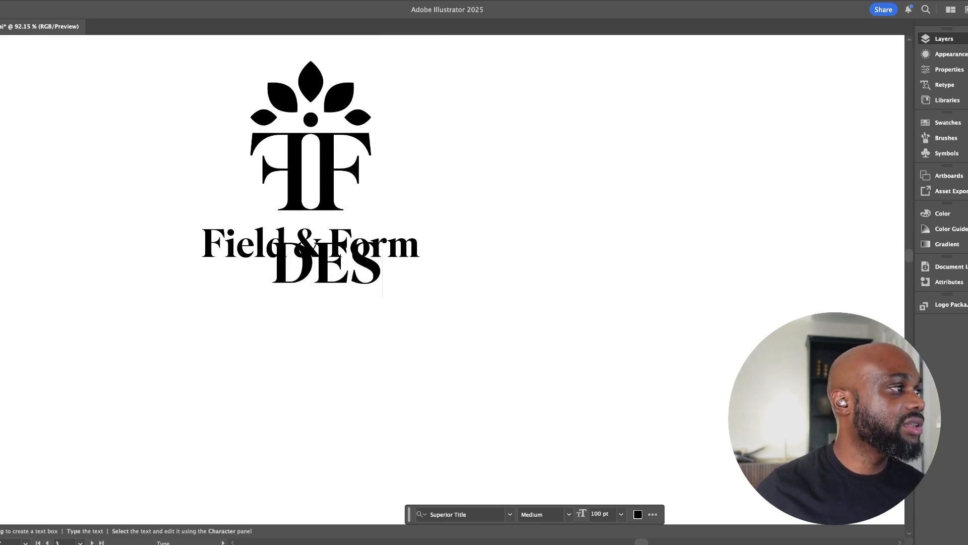
text(IGN STU)
key(BackSpace)
text(TUDIO)
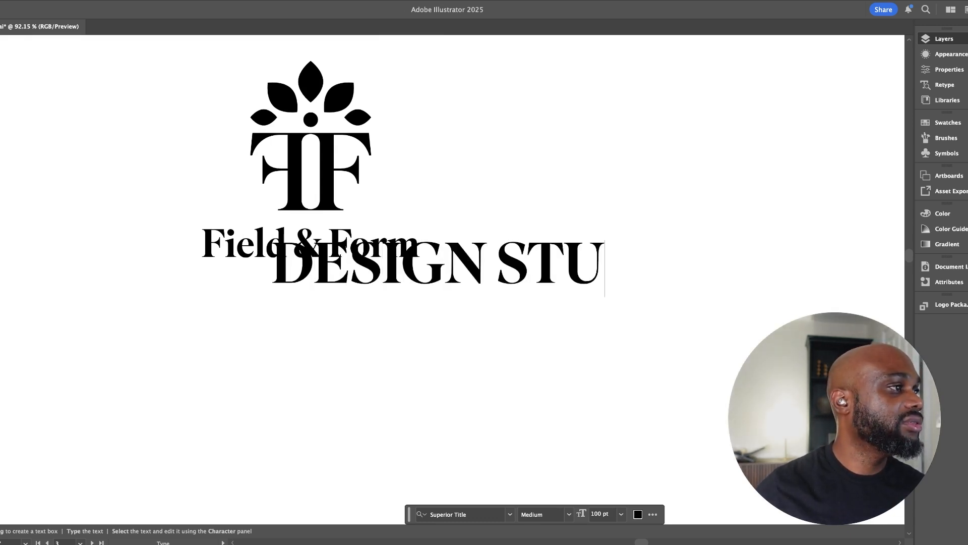
key(Escape)
drag(503, 255, 370, 272)
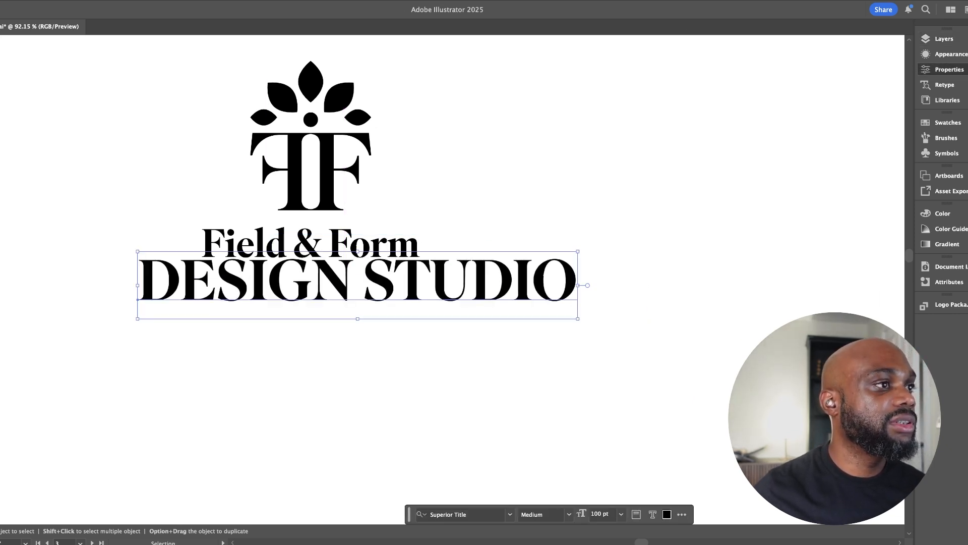
Set the second text line as "Design Studio" in Light weight, scaled to about 56 pt, beneath the wordmark
key(super+z)
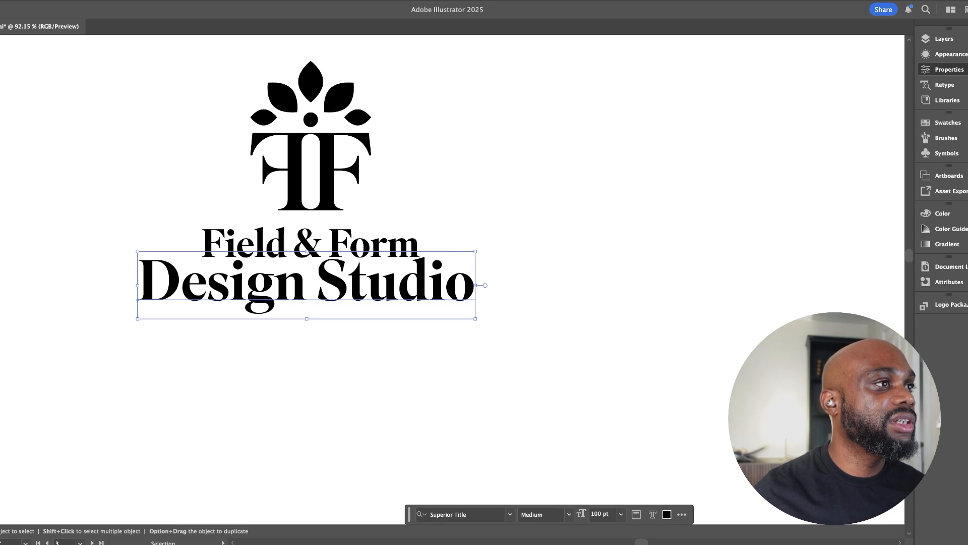
key(super+z)
drag(457, 251, 434, 266)
drag(334, 279, 352, 271)
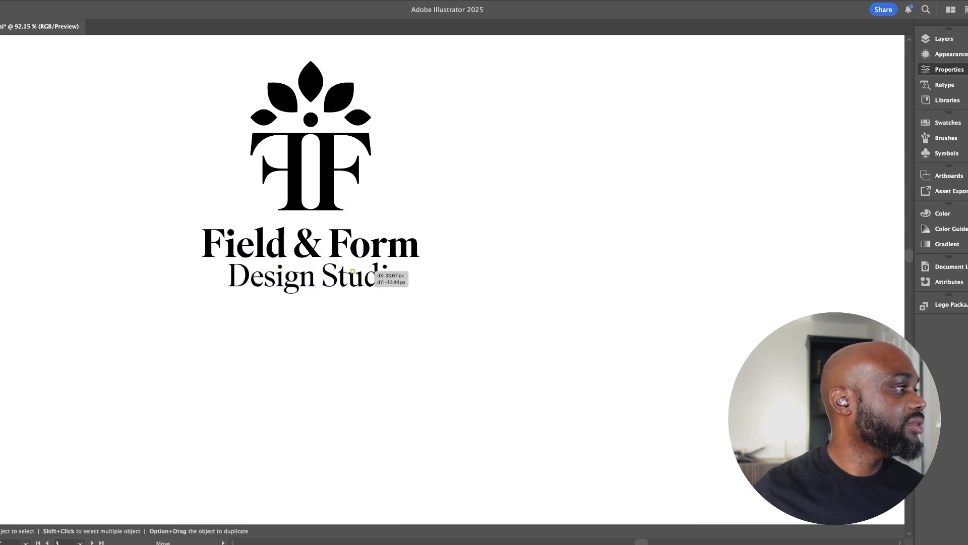
Replace the "Design Studio" text with "Architects" and centre it beneath the wordmark
double_click(353, 271)
key(super+a)
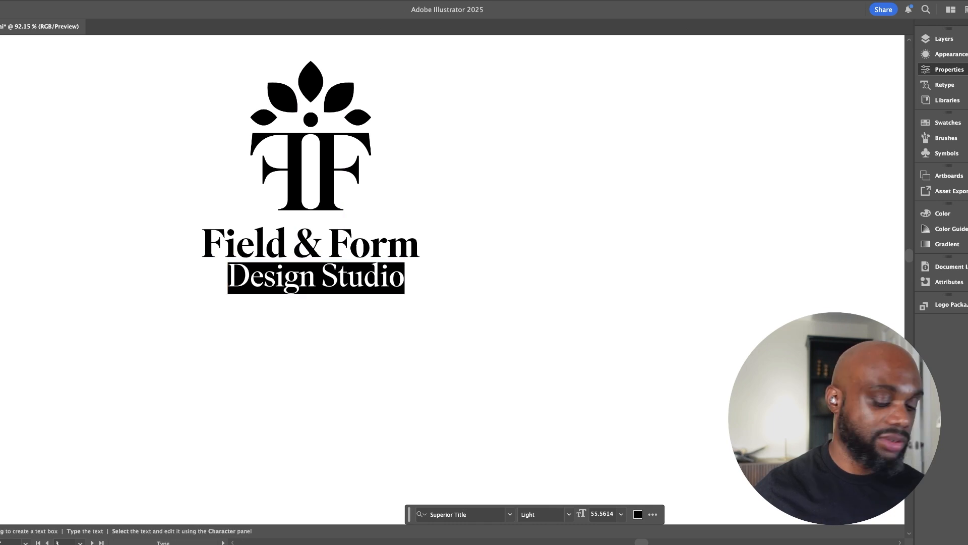
text(ARc)
key(BackSpace)
key(BackSpace)
text(rchitects)
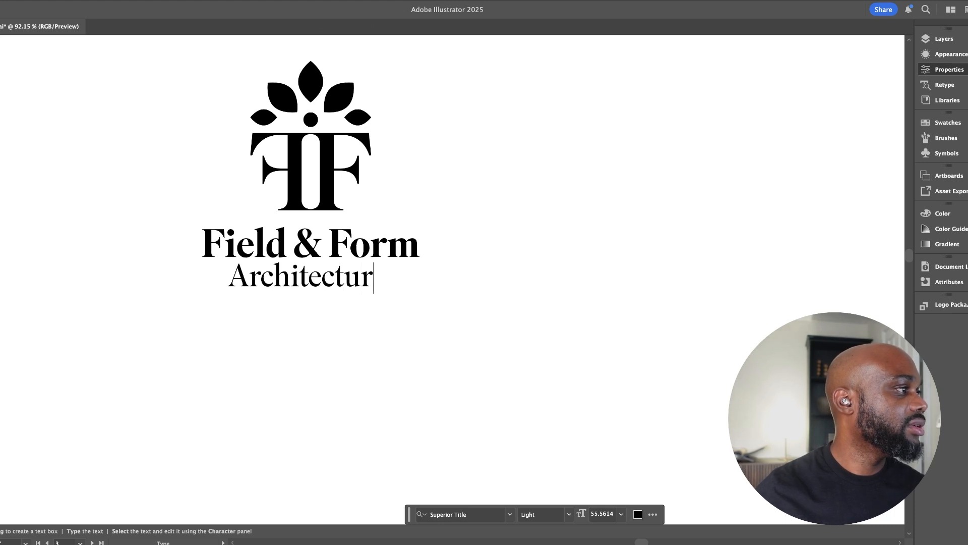
key(Escape)
click(399, 303)
drag(352, 277, 368, 280)
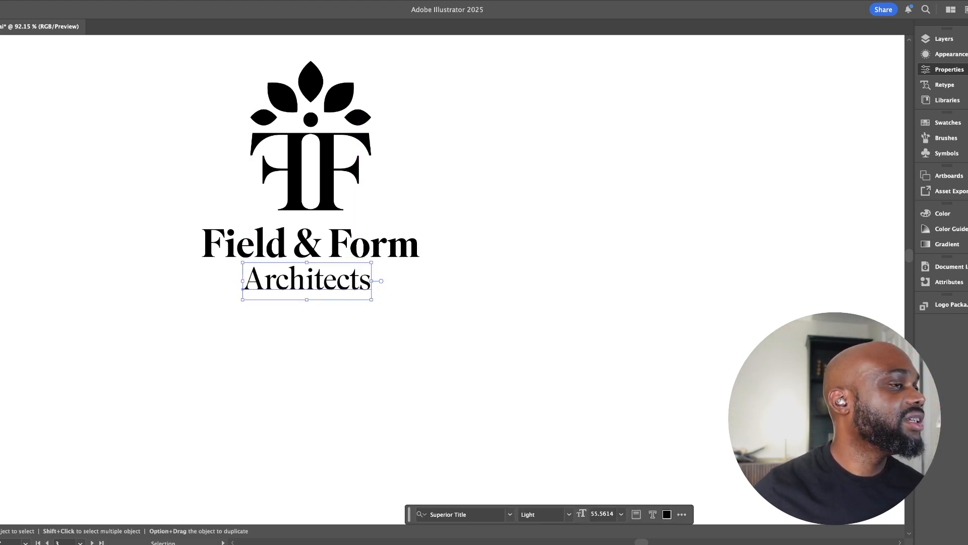
Widen the letter spacing of "Architects" and reposition the line centrally under the wordmark
key(alt+Right)
key(alt+Right)
key(alt+Right)
key(alt+Right)
key(alt+Right)
key(alt+Right)
key(alt+Right)
key(alt+Right)
key(alt+Right)
key(alt+Right)
key(alt+Right)
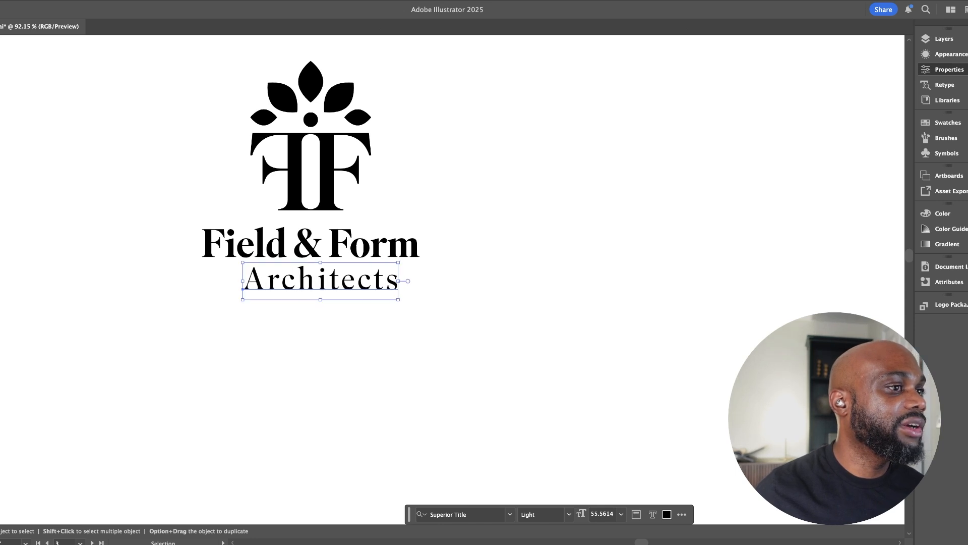
key(alt+super+Left)
key(alt+super+Right)
drag(397, 285, 442, 275)
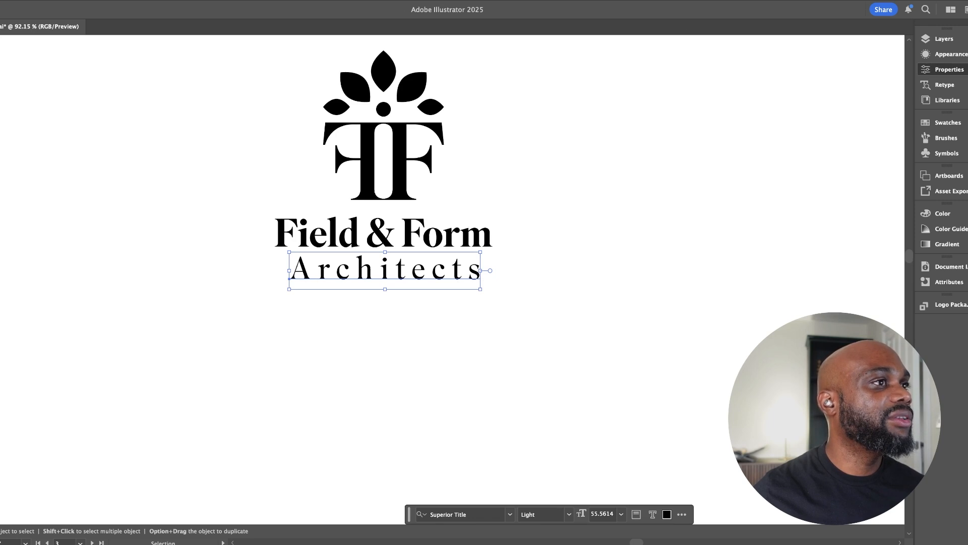
Set "Architects" in all caps and scale it to the wordmark's width, about 48 pt, placing it directly beneath
key(shift+super+k)
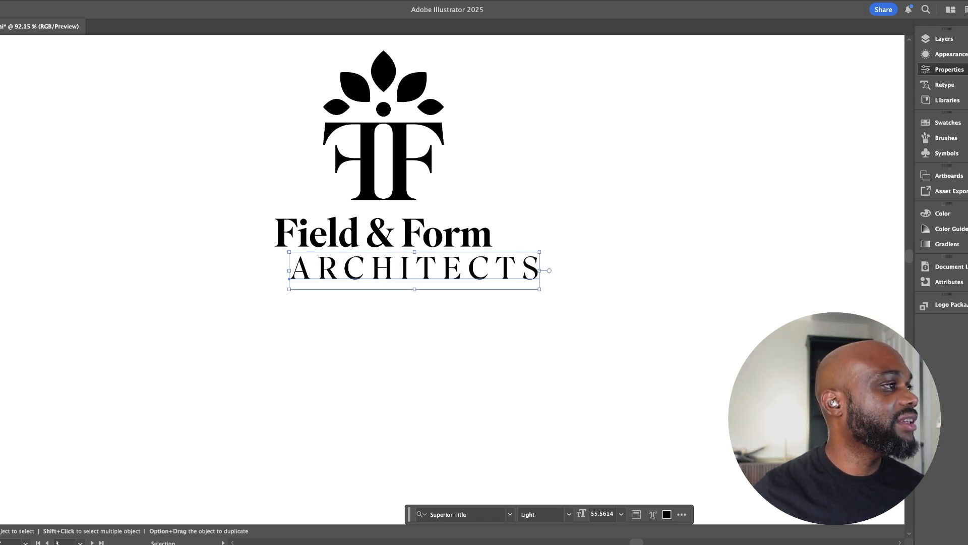
drag(526, 264, 427, 323)
key(shift+super+a)
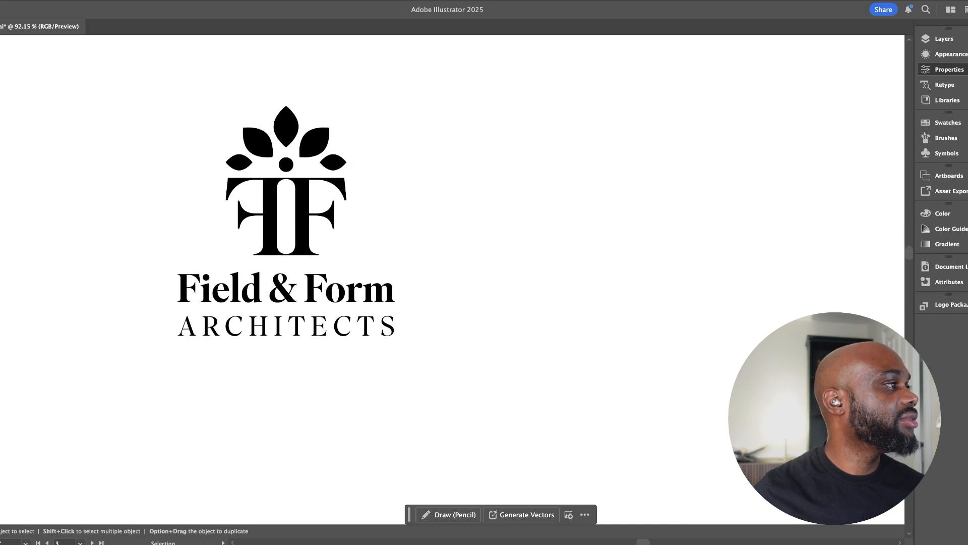
click(287, 326)
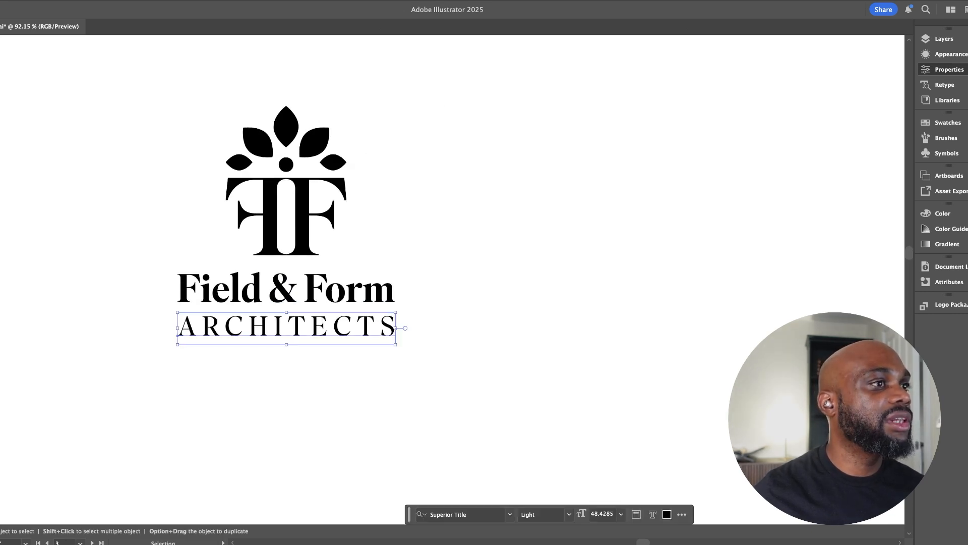
drag(286, 326, 338, 327)
drag(422, 320, 422, 315)
key(shift+super+a)
Duplicate the complete logo with monogram, wordmark and "ARCHITECTS" line to the right of the original
drag(522, 359, 244, 188)
drag(396, 315, 535, 305)
key(shift+super+a)
super+drag(264, 276, 353, 268)
click(339, 268)
key(shift+super+a)
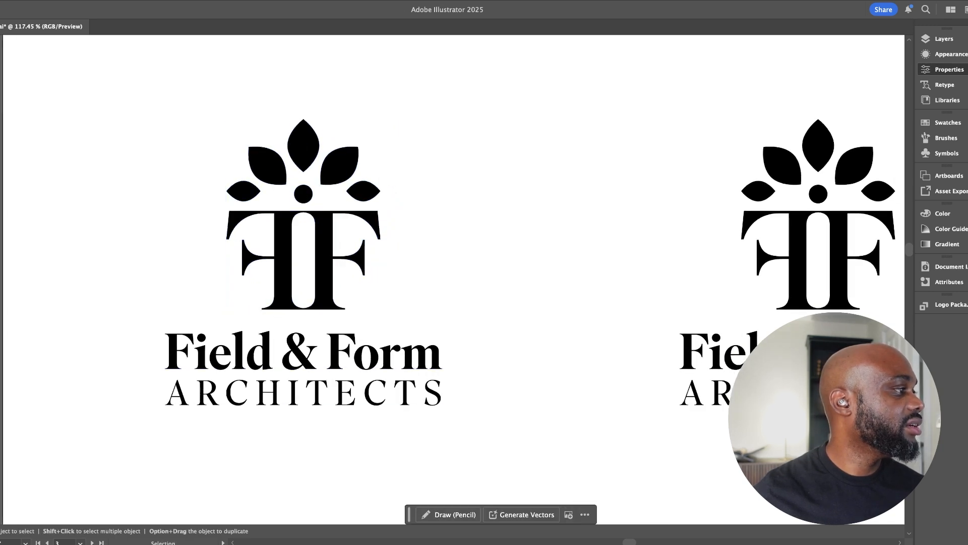
Move the left logo's "ARCHITECTS" line further down to open a gap below the wordmark
drag(303, 394, 313, 348)
click(312, 311)
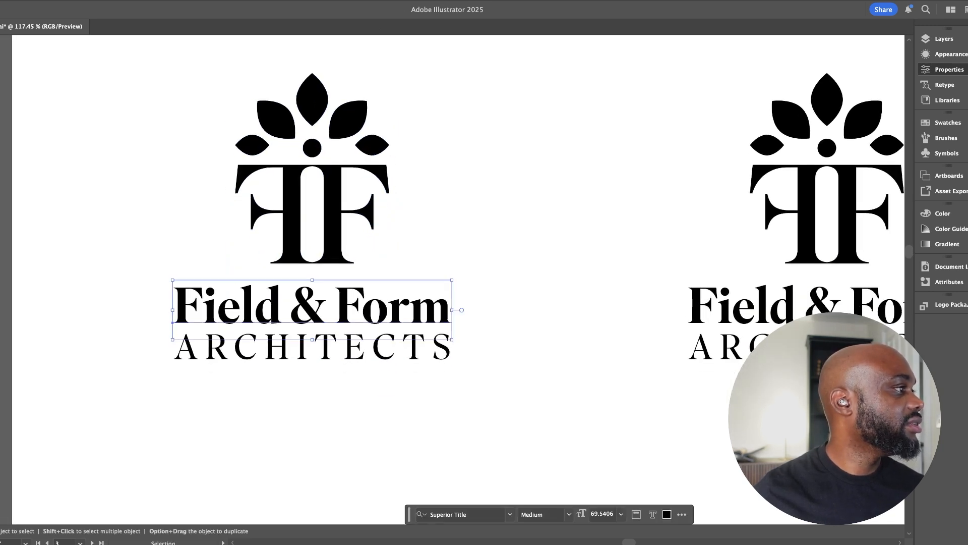
click(313, 348)
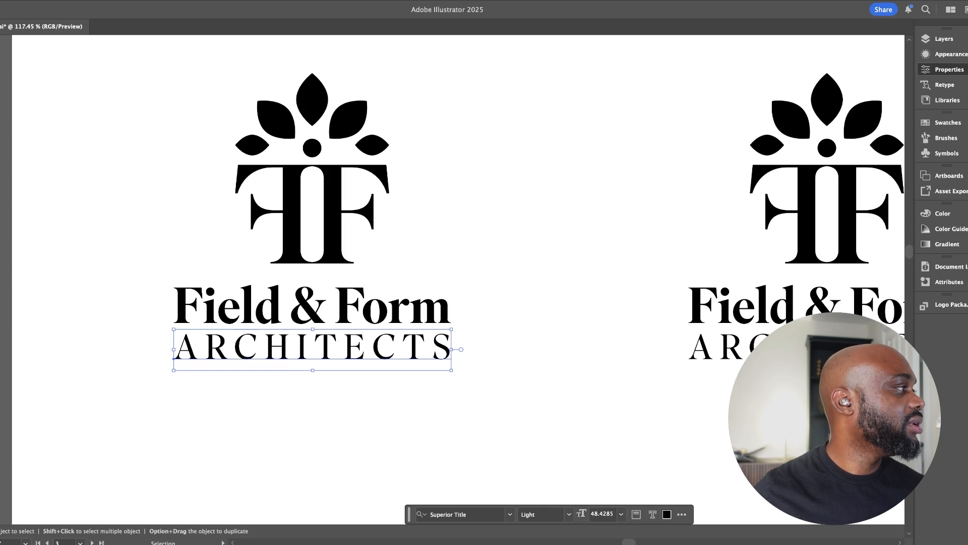
drag(288, 343, 223, 382)
Convert the left logo's wordmark and "ARCHITECTS" line from live text to outlines
click(298, 330)
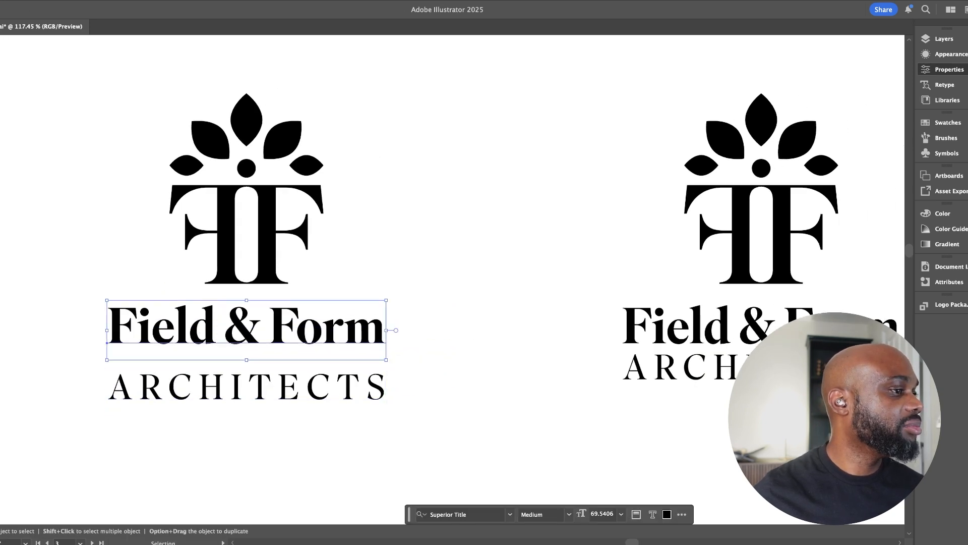
key(super+shift+o)
click(293, 387)
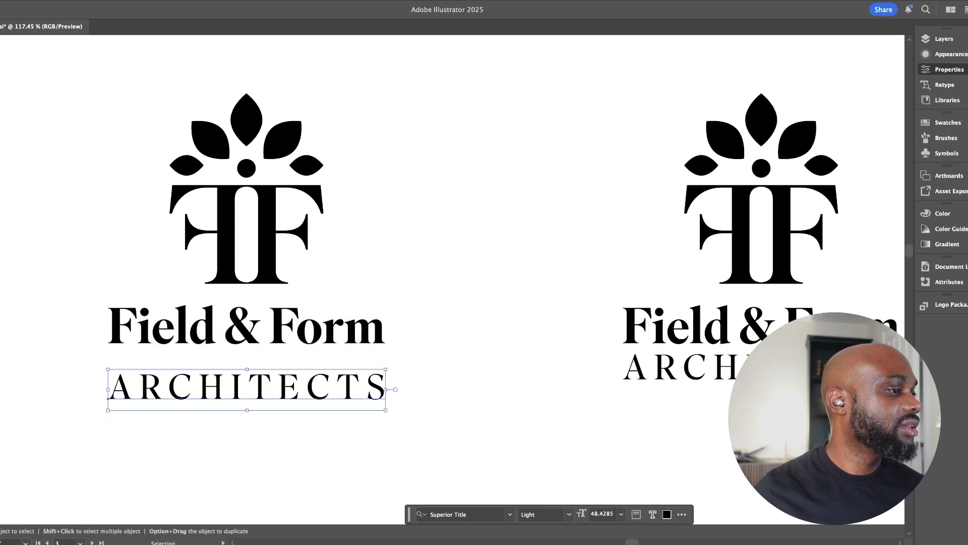
key(super+shift+o)
Scale the outlined "ARCHITECTS" line down to about three quarters of the wordmark's width and centre it closely beneath
click(429, 384)
drag(428, 384, 539, 387)
drag(332, 376, 373, 379)
key(space)
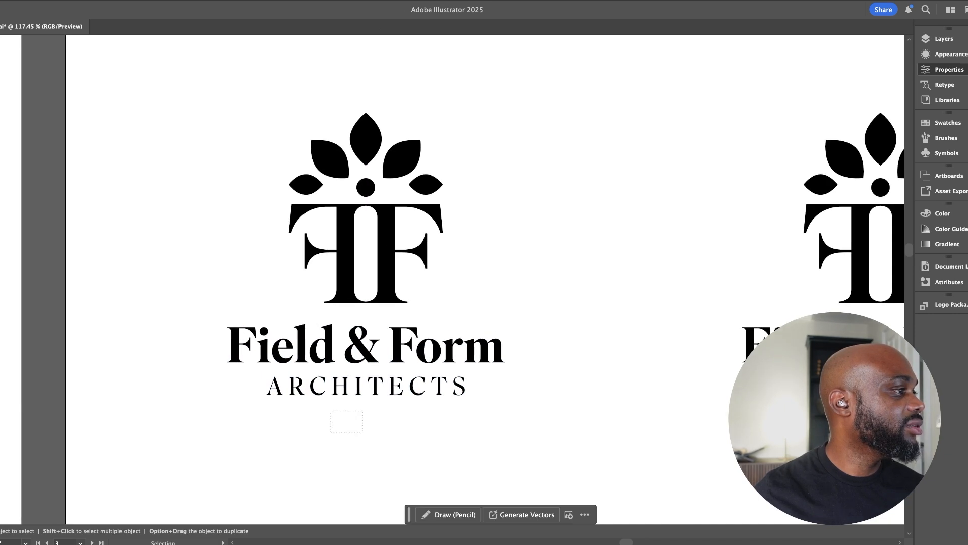
Scale down the left logo's FF monogram, keeping it centred just above the wordmark
drag(335, 428, 368, 353)
click(484, 288)
key(space)
drag(484, 288, 496, 288)
click(387, 263)
key(space)
drag(387, 262, 337, 207)
drag(327, 58, 328, 99)
key(super+shift+a)
Move the logo copy with the full-width "ARCHITECTS" line off the artboard, into the area above it
key(super+space)
drag(556, 347, 406, 337)
key(space)
drag(309, 212, 334, 336)
key(super+shift+a)
key(space)
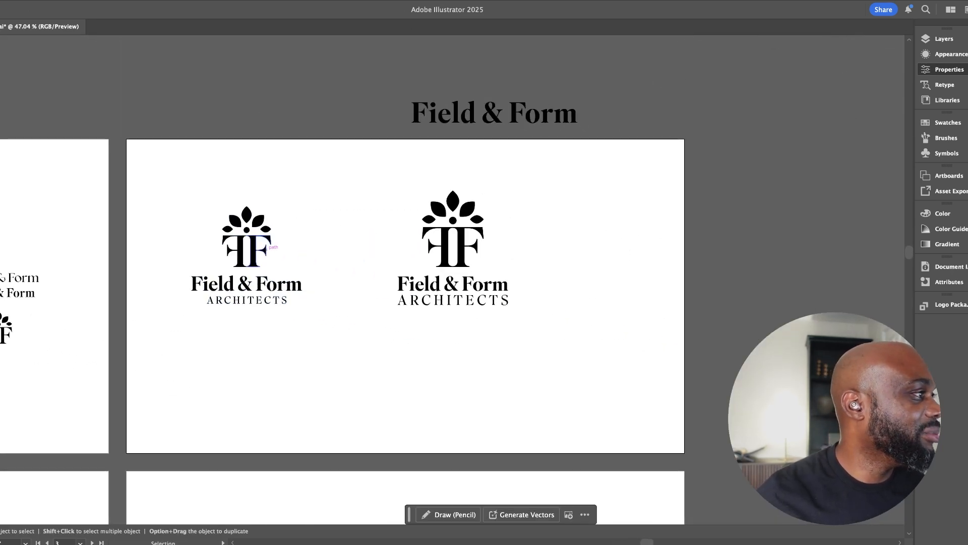
key(super+space)
drag(194, 194, 140, 203)
key(space)
key(space)
drag(349, 201, 464, 360)
key(space)
drag(379, 271, 181, 38)
Move the duplicate's wordmark and "ARCHITECTS" lines beside its monogram to form a horizontal logo
key(space)
drag(184, 147, 183, 65)
Duplicate the stacked logo onto the empty area at its right on the same artboard
click(164, 298)
drag(164, 297, 459, 269)
key(super+shift+a)
click(444, 292)
key(space)
key(super+shift+a)
key(space)
drag(273, 350, 429, 275)
key(space)
drag(428, 275, 486, 280)
key(super+shift+a)
double_click(354, 250)
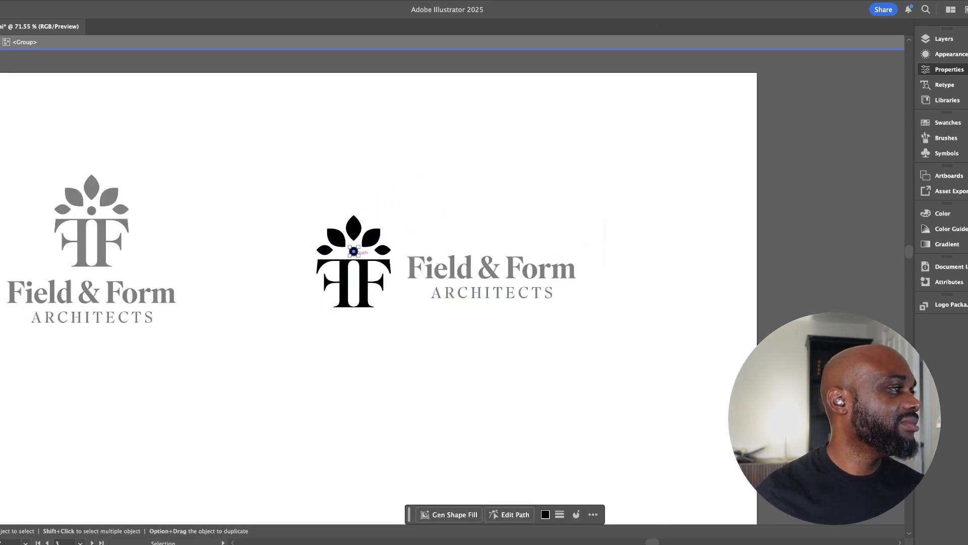
key(Escape)
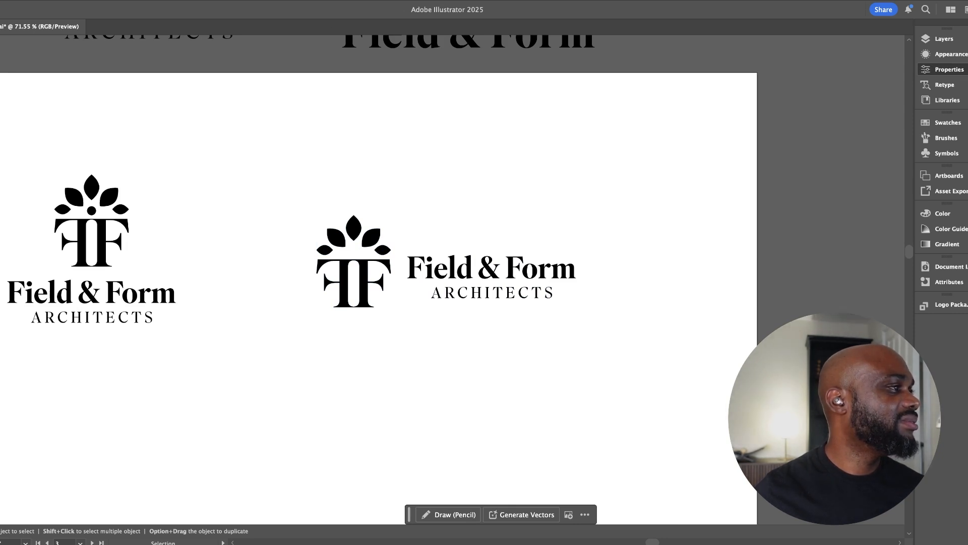
key(super+z)
key(super+z)
Scale down the horizontal logo's monogram and shift it slightly lower beside the text
click(348, 284)
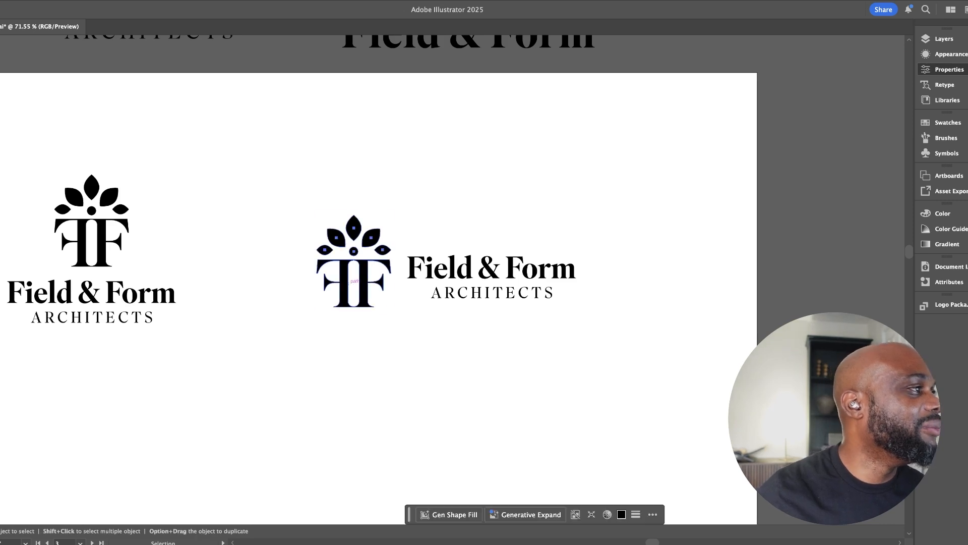
click(344, 221)
click(348, 280)
drag(391, 216, 386, 222)
click(419, 214)
drag(374, 269, 374, 272)
click(396, 252)
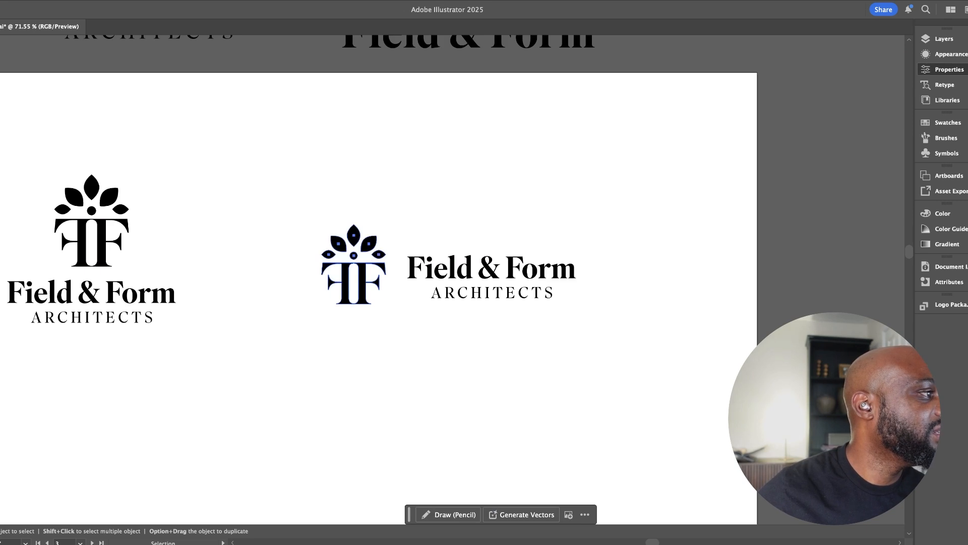
Reduce the horizontal logo's monogram further and nudge it closer and down to align with the two text lines
click(381, 273)
drag(387, 223, 382, 232)
drag(378, 270, 389, 270)
click(410, 233)
drag(410, 233, 206, 252)
click(206, 257)
drag(218, 285, 217, 281)
key(Down)
key(Down)
key(Down)
key(Down)
key(Down)
key(Down)
key(super+shift+a)
scroll(399, 283, left, 5)
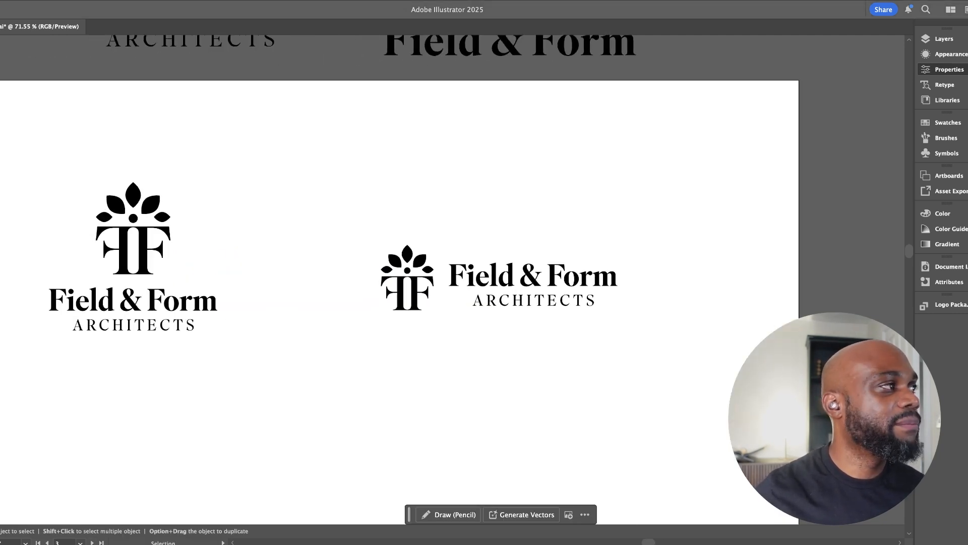
Duplicate the monogram below the horizontal logo and shrink the copy to a small standalone icon
drag(407, 280, 408, 389)
drag(434, 352, 417, 374)
click(493, 441)
drag(494, 441, 382, 387)
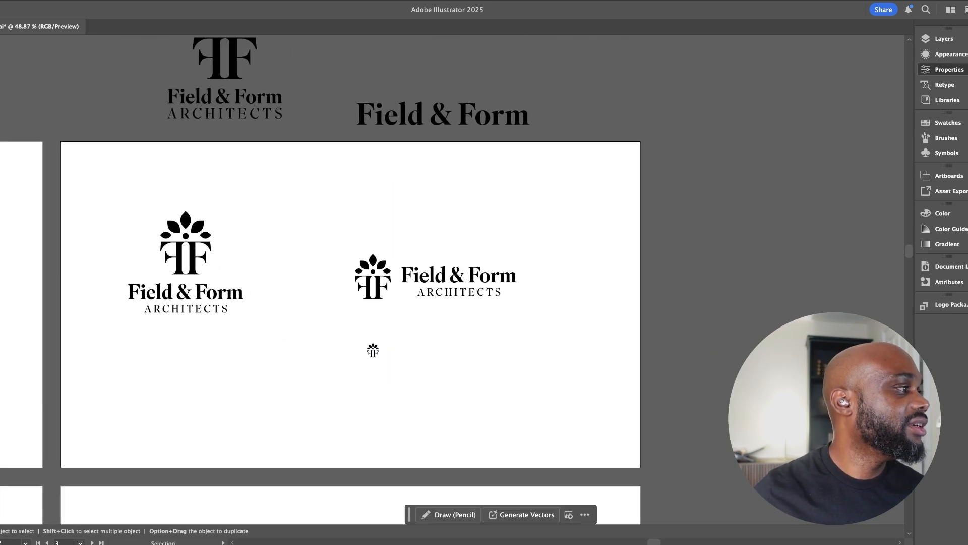
Group the stacked logo, the horizontal logo and the small icon as three separate groups
click(175, 227)
key(super+g)
drag(323, 234, 535, 318)
key(super+g)
drag(301, 326, 429, 370)
key(super+g)
Enlarge the stacked logo, the small icon and the horizontal logo, placing the icon below the horizontal version
drag(375, 345, 310, 424)
click(198, 256)
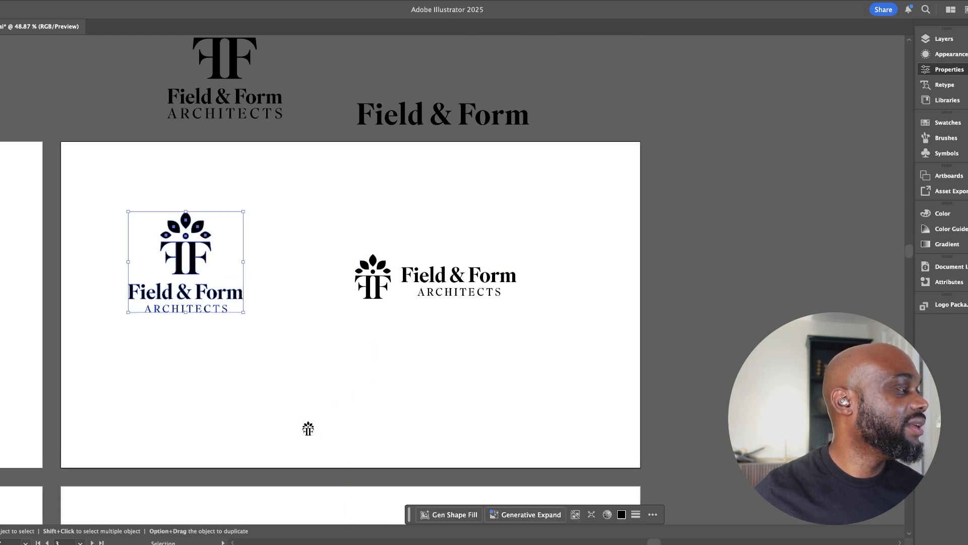
drag(243, 312, 293, 356)
drag(309, 428, 382, 420)
key(super+z)
drag(309, 427, 392, 375)
click(421, 348)
click(422, 276)
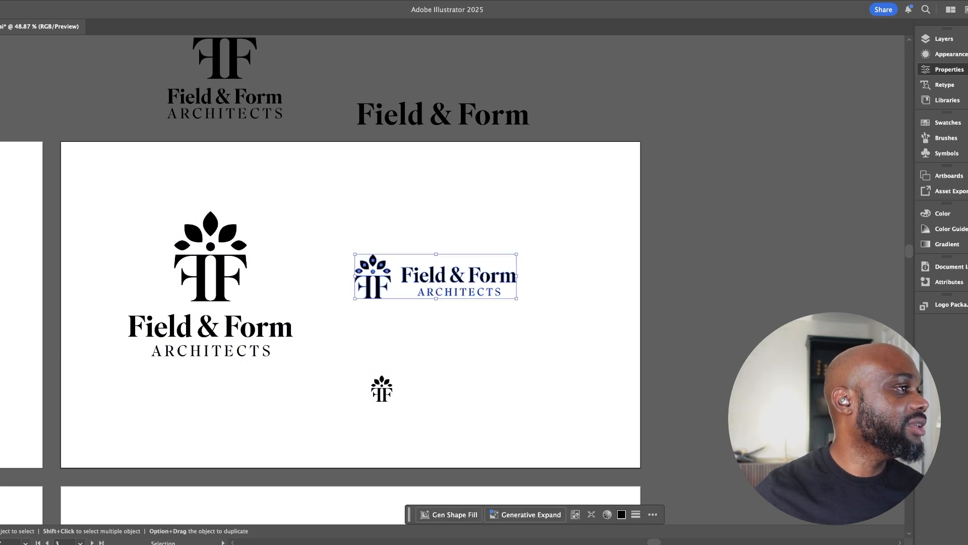
drag(516, 255, 565, 241)
Recolour all three logo versions from black to dark grey
click(245, 323)
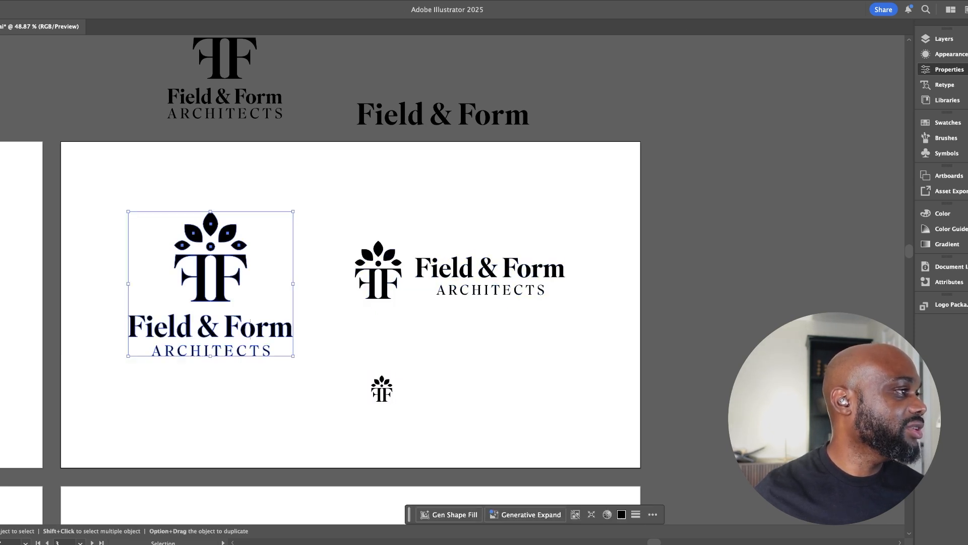
click(325, 332)
drag(205, 259, 398, 388)
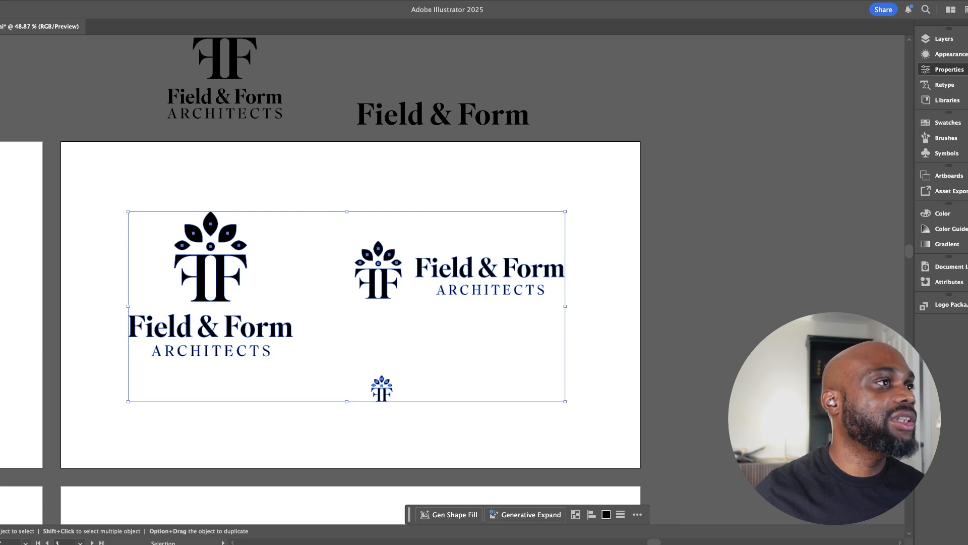
key(super+shift+a)
drag(333, 348, 348, 330)
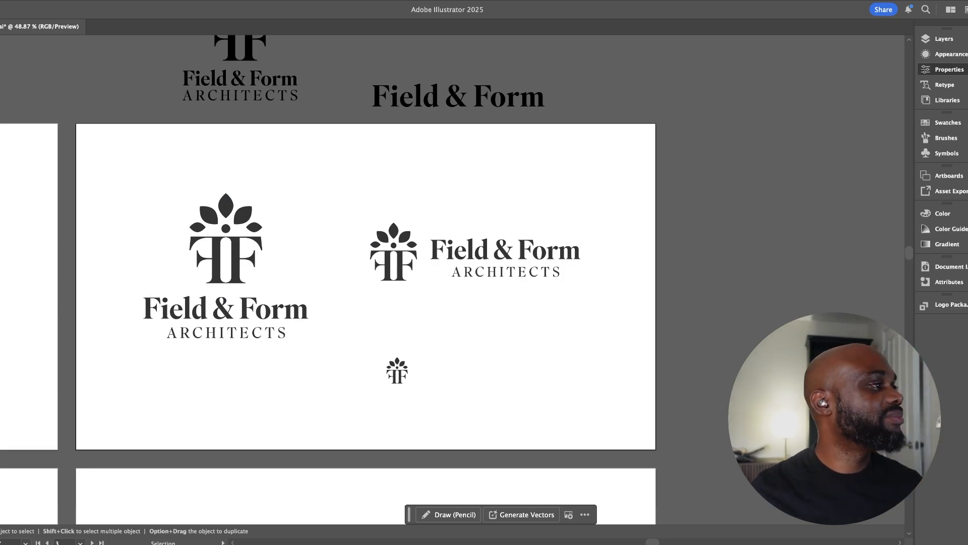
Review the rebrand brief and the mood board images for colour direction
drag(353, 282, 653, 301)
drag(202, 303, 732, 300)
drag(353, 300, 705, 290)
drag(343, 253, 414, 252)
drag(538, 503, 499, 425)
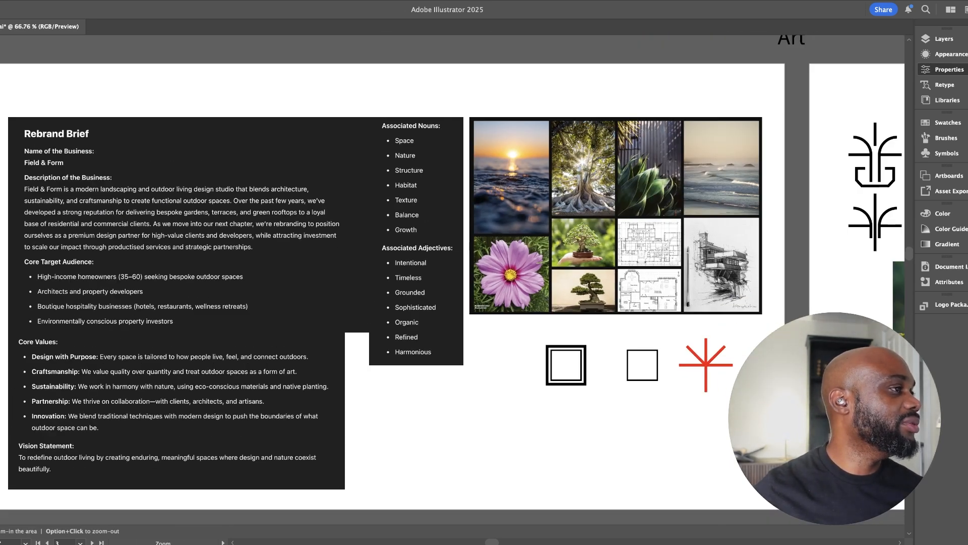
drag(756, 313, 245, 276)
drag(706, 272, 239, 315)
drag(706, 297, 260, 280)
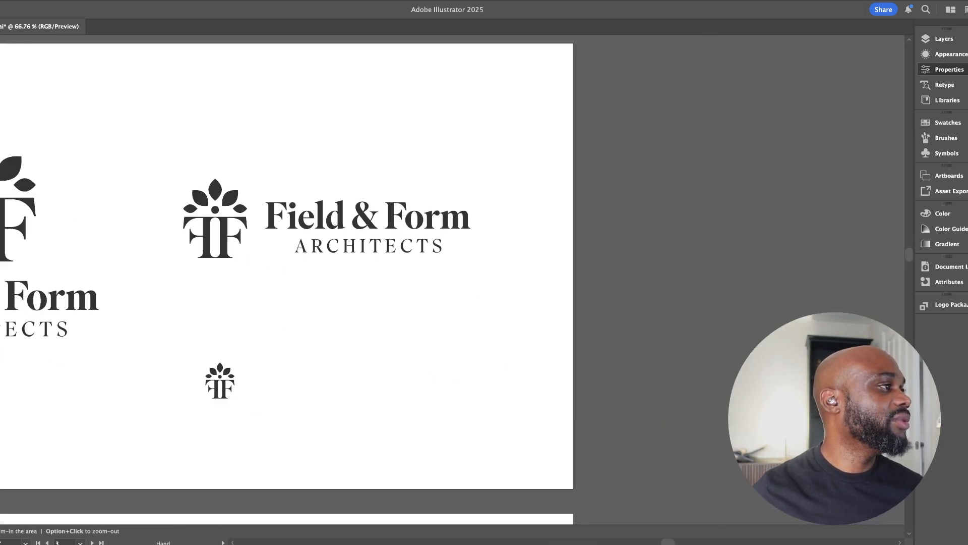
Draw a square colour swatch near the artboard's lower edge and fill it with mid green
key(l)
key(m)
drag(350, 348, 425, 422)
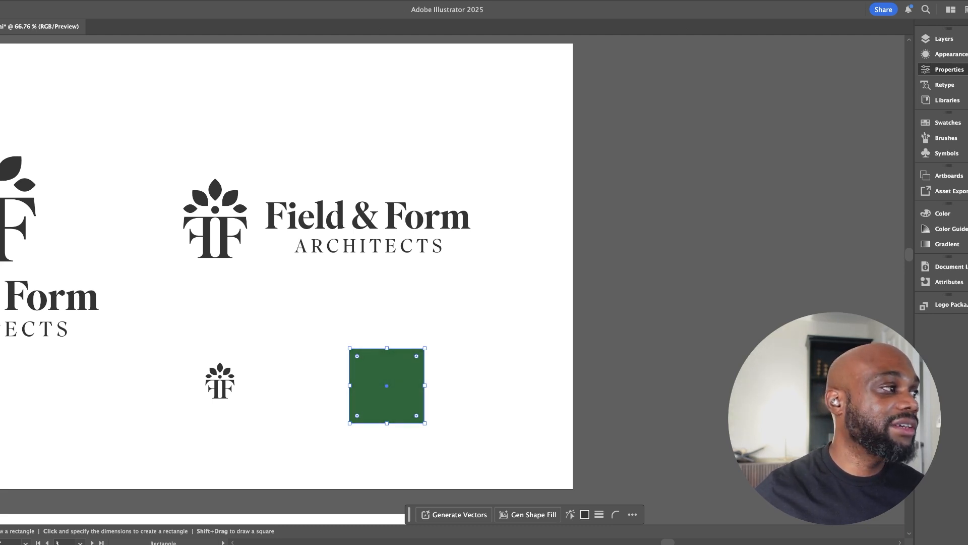
key(v)
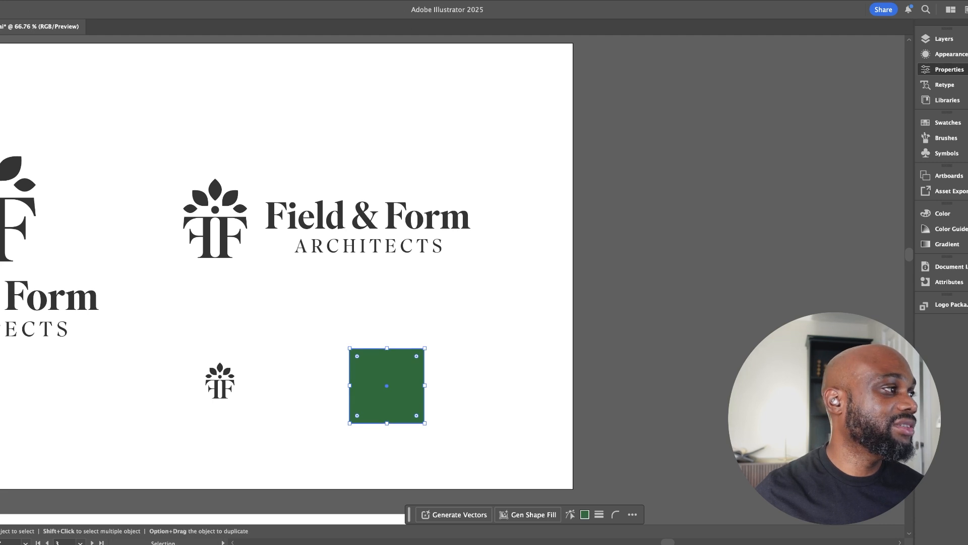
key(super+shift+a)
Move the green square under the horizontal logo and duplicate it alongside with a near-black green fill
scroll(429, 328, down, 2)
scroll(429, 328, left, 2)
drag(432, 331, 390, 282)
drag(390, 282, 472, 281)
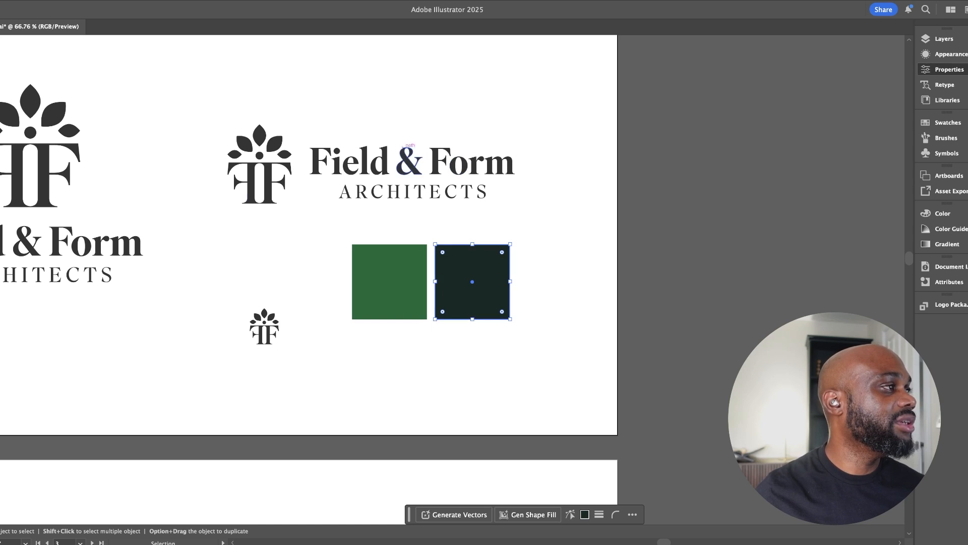
Apply the near-black green swatch's colour to the entire horizontal logo
click(439, 162)
key(i)
click(472, 282)
key(v)
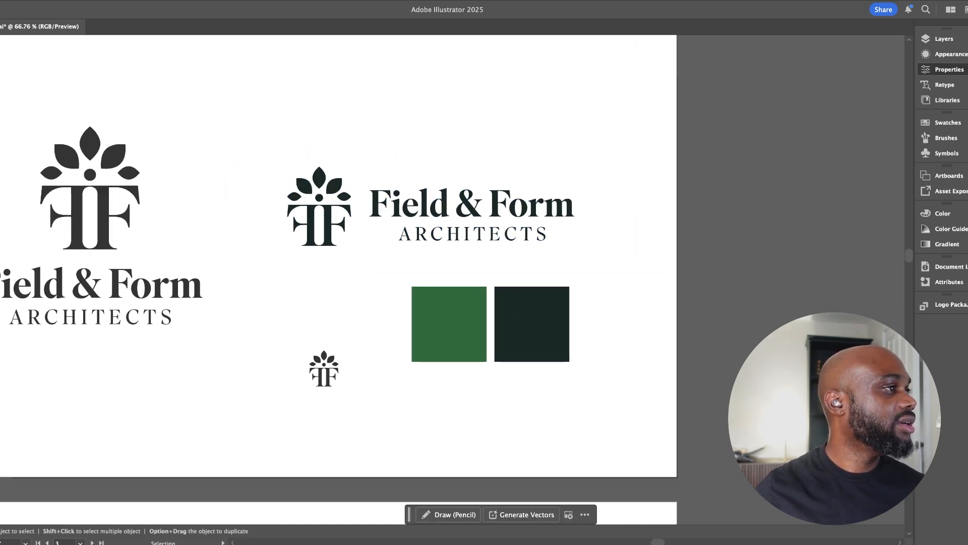
Colour the horizontal logo's "ARCHITECTS" line with the mid green swatch
double_click(525, 234)
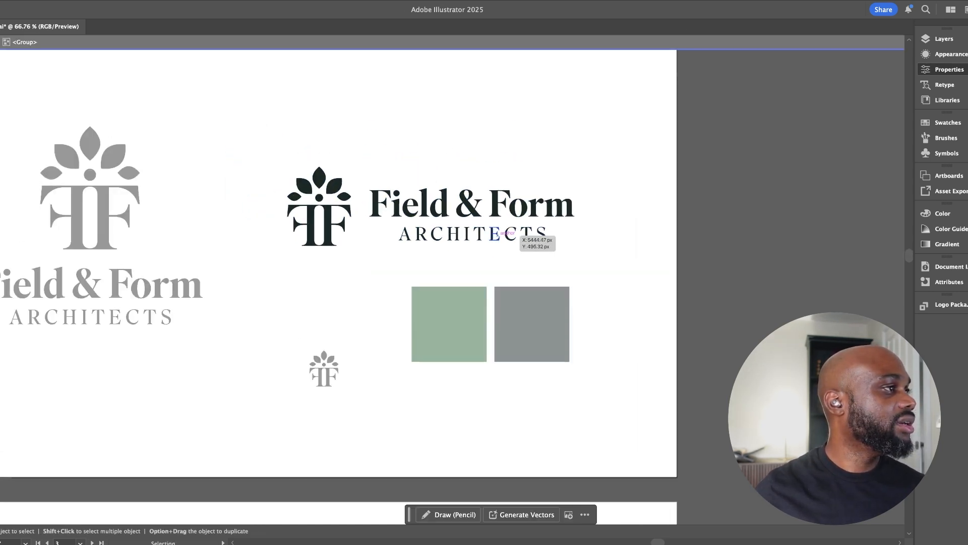
click(525, 235)
double_click(473, 232)
click(473, 232)
key(i)
click(453, 313)
key(v)
double_click(454, 393)
Duplicate the mid green square directly below and fill the copy with a warm grey-brown
key(space)
drag(454, 373, 420, 376)
scroll(408, 302, down, 2)
drag(408, 283, 408, 382)
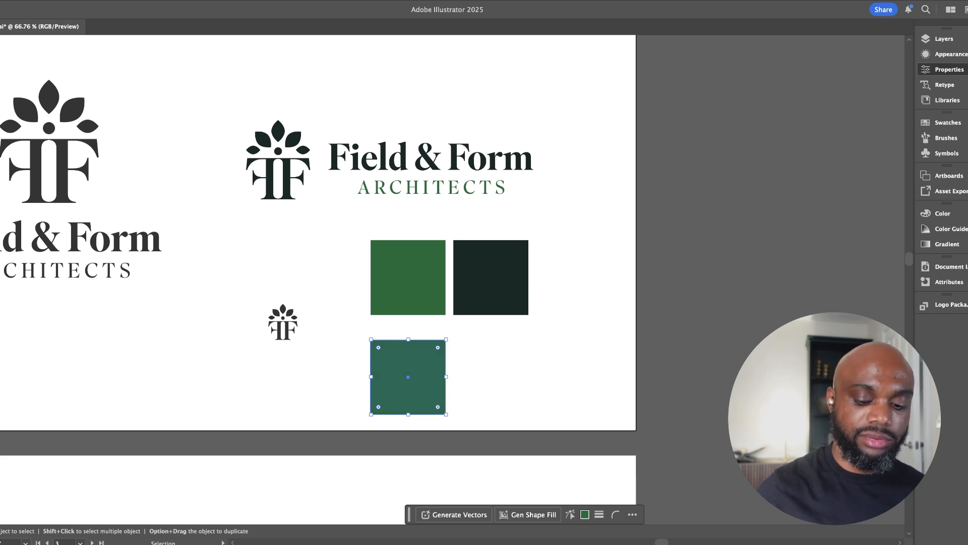
key(Return)
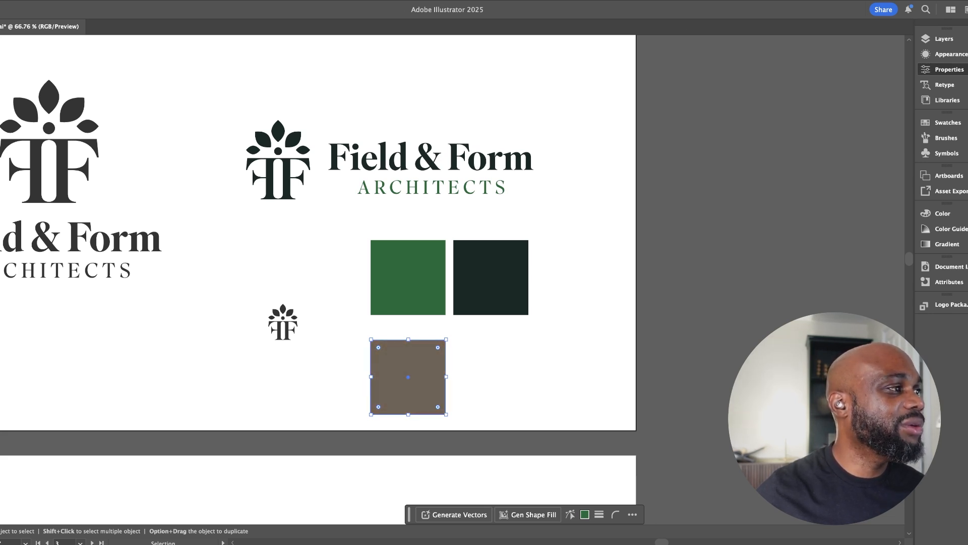
Recolour the horizontal logo's "ARCHITECTS" line with the grey-brown swatch
click(570, 217)
drag(570, 217, 613, 231)
click(461, 207)
double_click(461, 207)
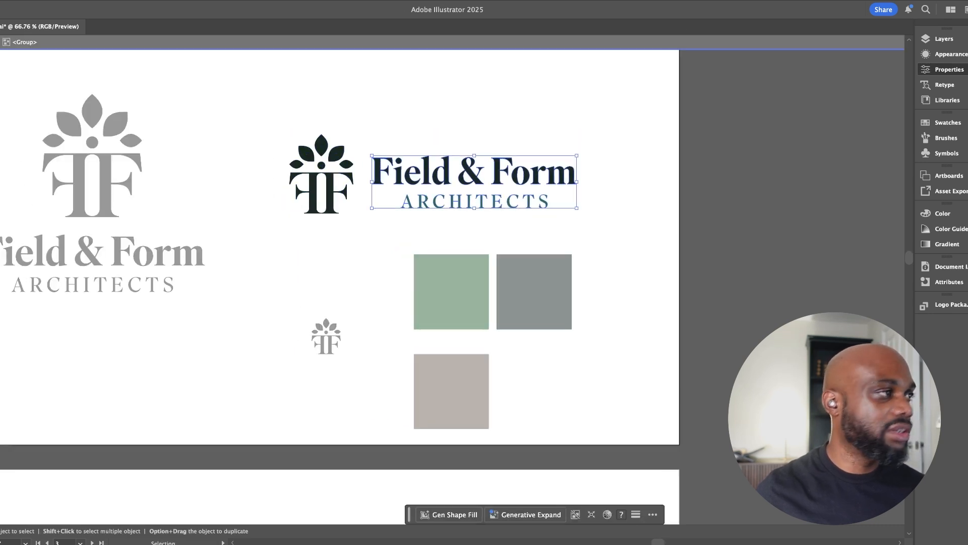
double_click(455, 198)
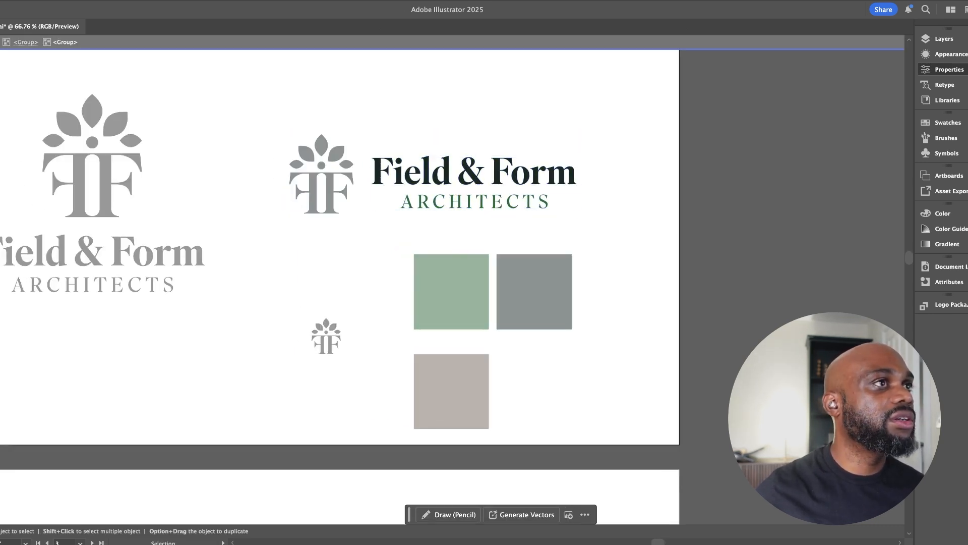
click(542, 203)
key(i)
click(452, 384)
key(v)
key(Escape)
Change the near-black square to a deep forest green and apply that colour to the horizontal logo's wordmark
drag(534, 293, 536, 321)
click(536, 316)
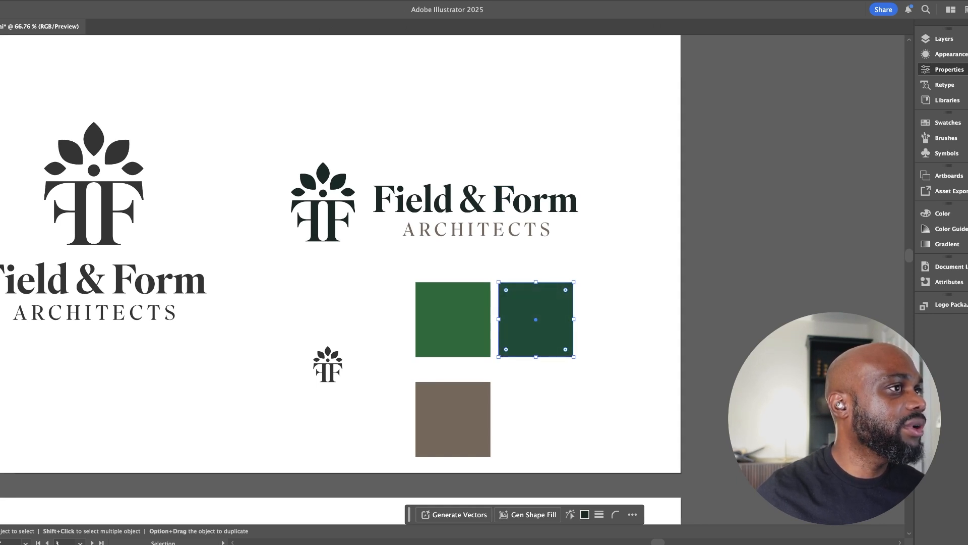
click(423, 196)
double_click(425, 199)
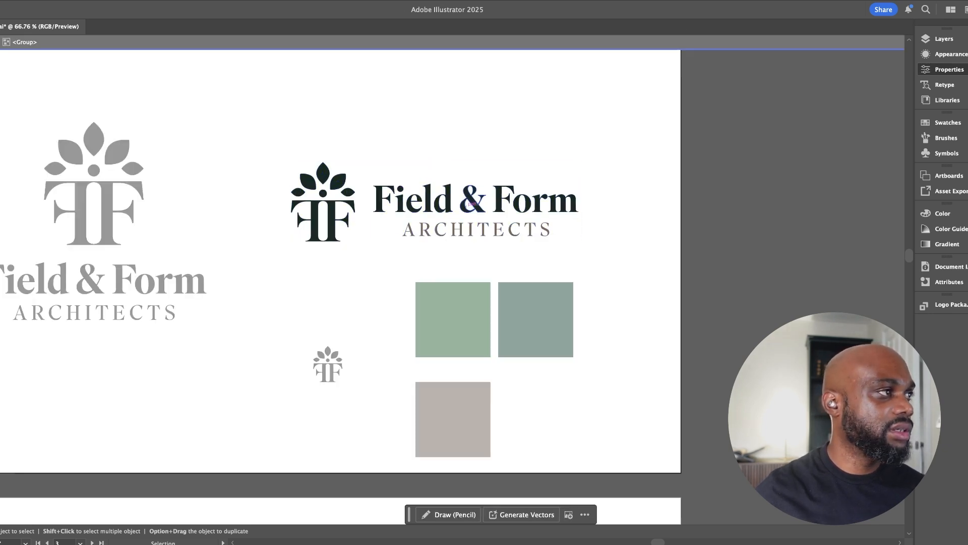
double_click(424, 200)
click(425, 200)
key(i)
click(536, 319)
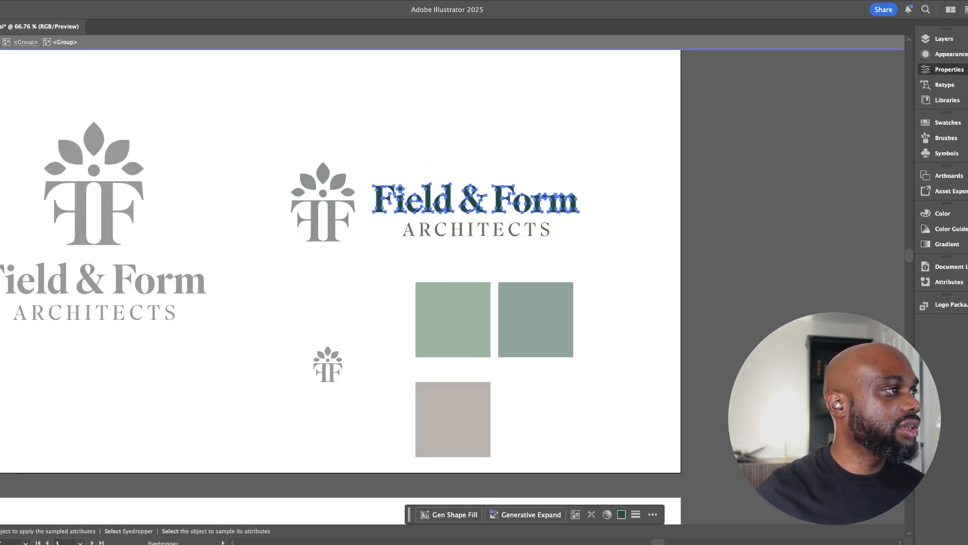
key(b)
click(476, 151)
key(v)
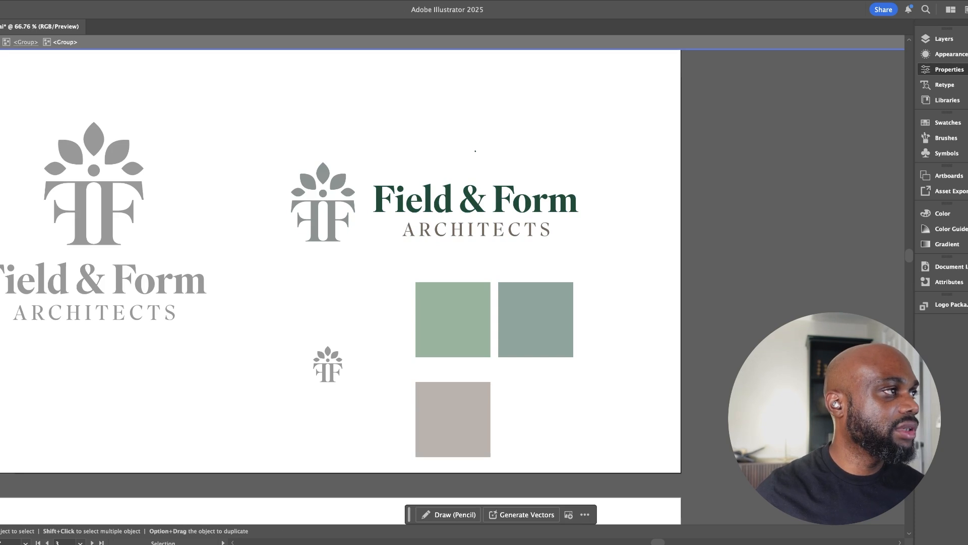
click(475, 151)
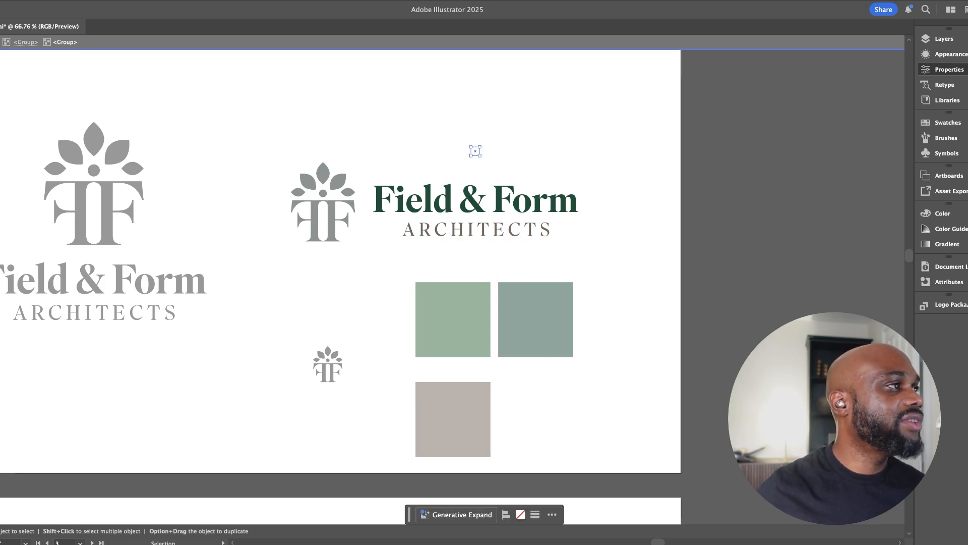
key(Delete)
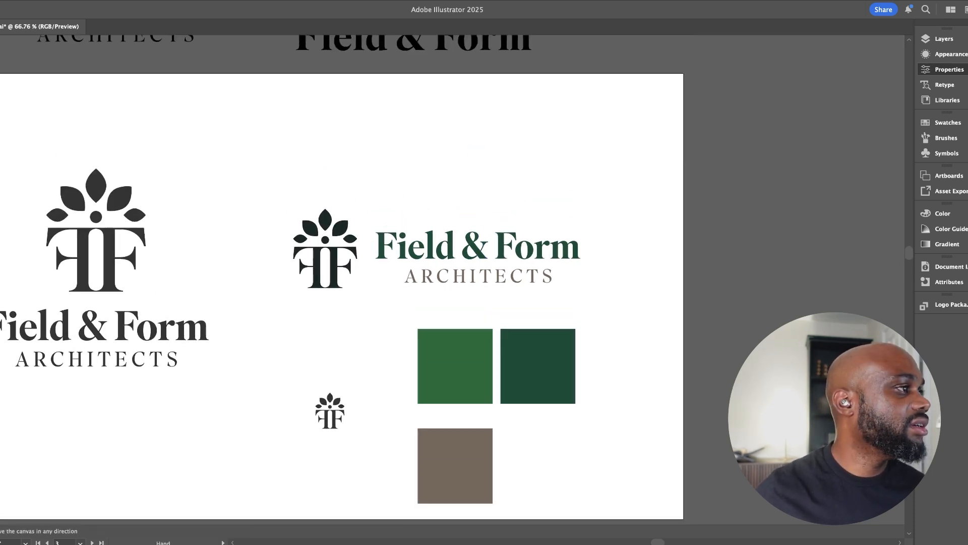
Darken the horizontal logo's "Field & Form" wordmark to a deep teal-green
scroll(342, 287, up, 2)
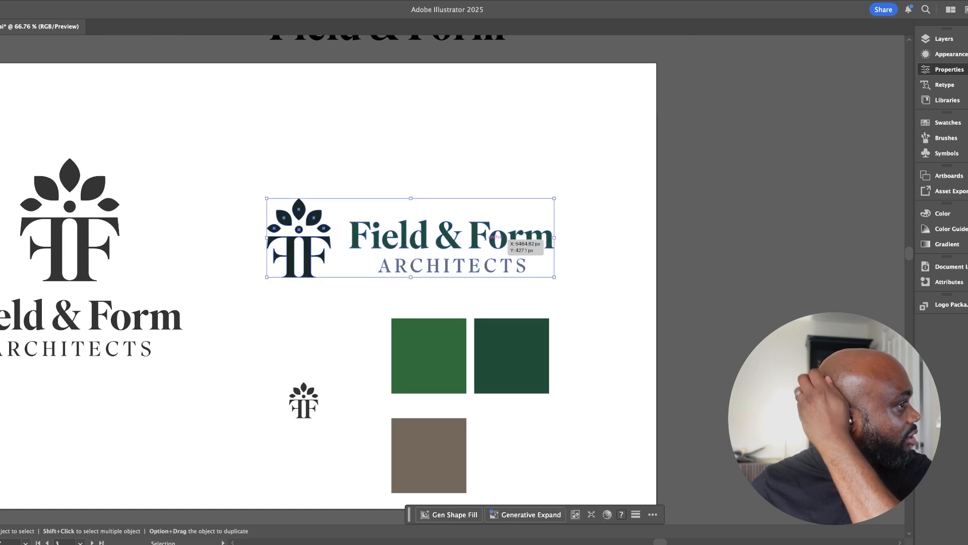
double_click(535, 245)
click(500, 242)
double_click(500, 242)
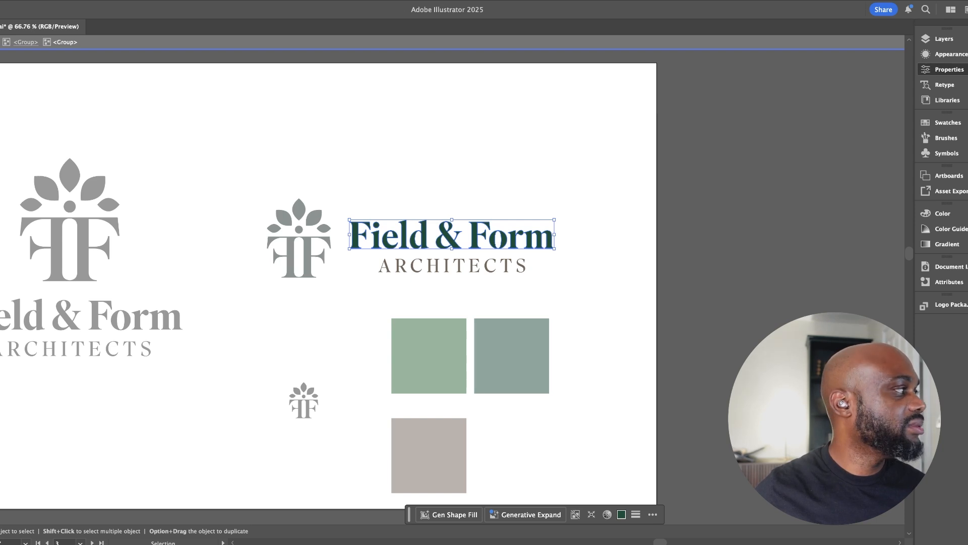
key(super+h)
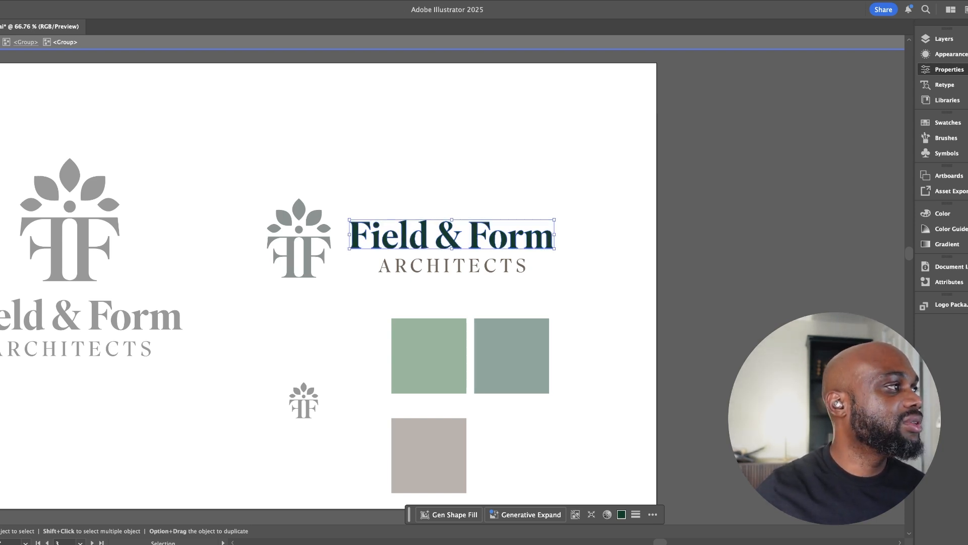
key(Escape)
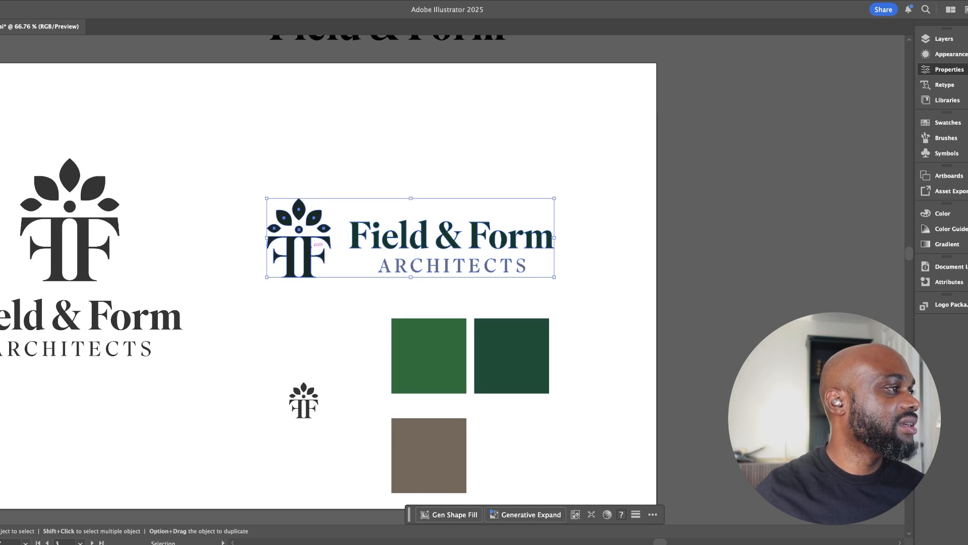
Recolour the horizontal logo's tree icon with the deep teal-green of its "Field & Form" wordmark
double_click(311, 245)
click(312, 246)
key(i)
click(426, 237)
key(v)
double_click(438, 177)
drag(438, 178, 413, 184)
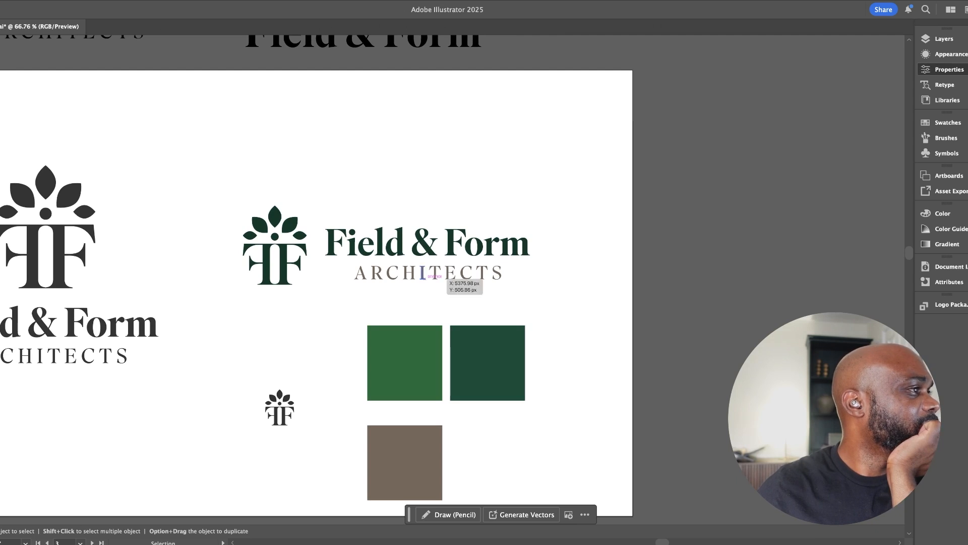
scroll(438, 275, right, 2)
scroll(438, 276, left, 4)
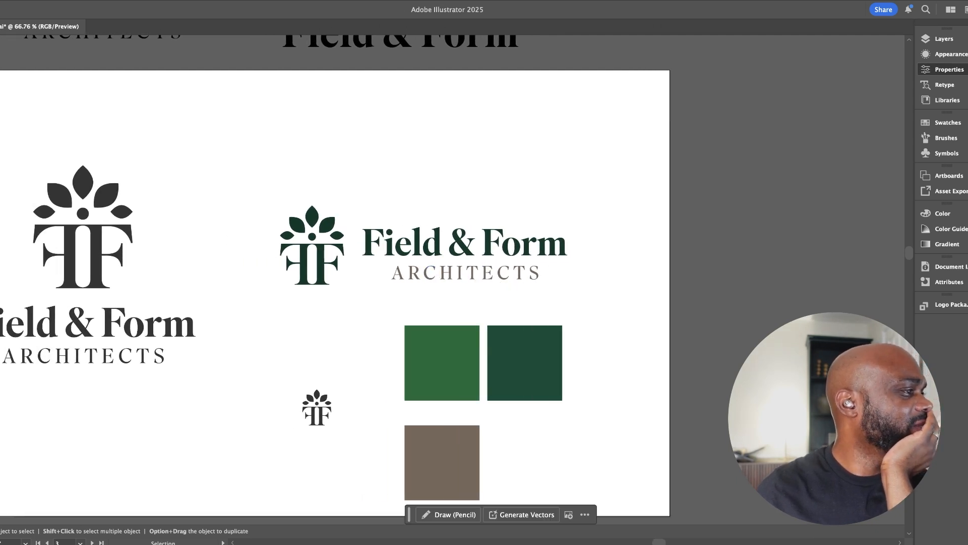
Change the mid green square to a lighter, brighter green
click(324, 410)
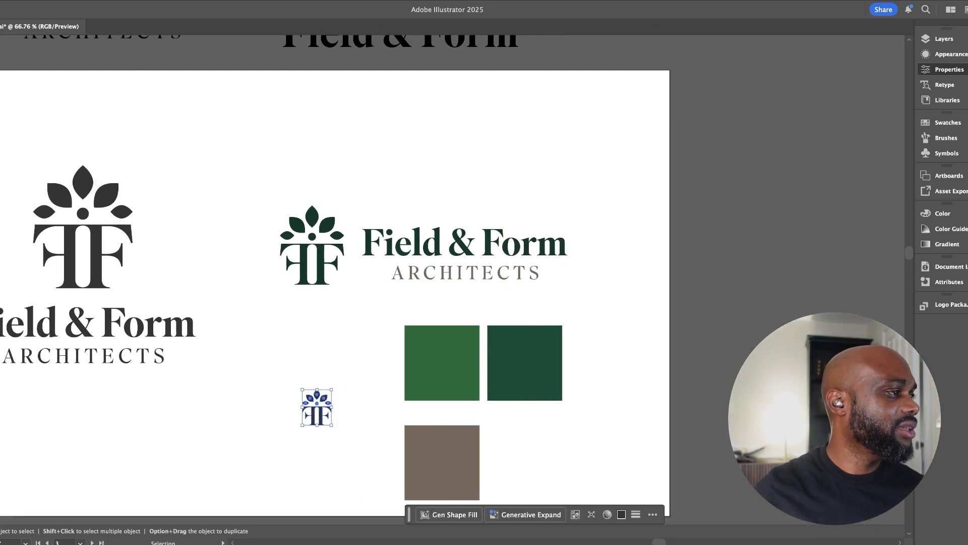
scroll(336, 276, down, 2)
scroll(335, 276, right, 2)
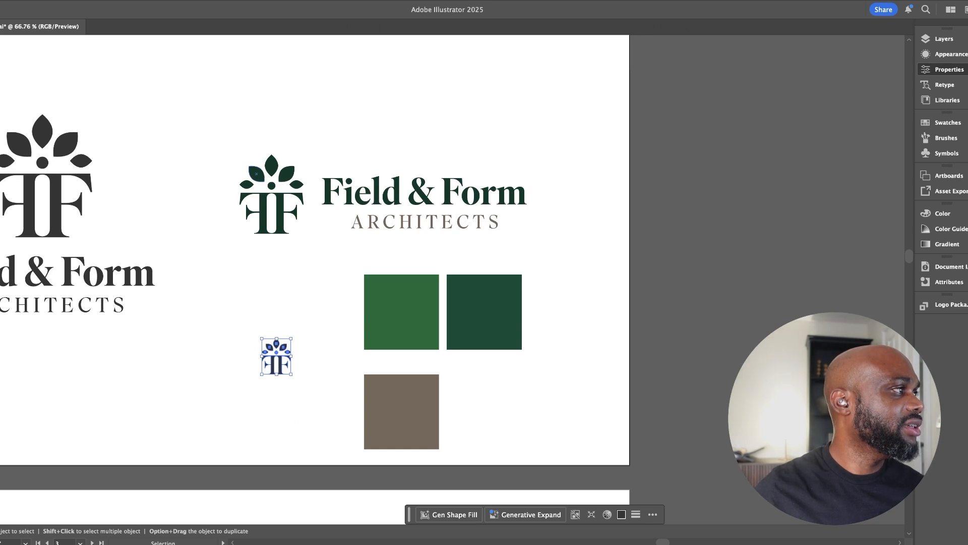
double_click(264, 177)
click(264, 177)
key(Escape)
click(401, 312)
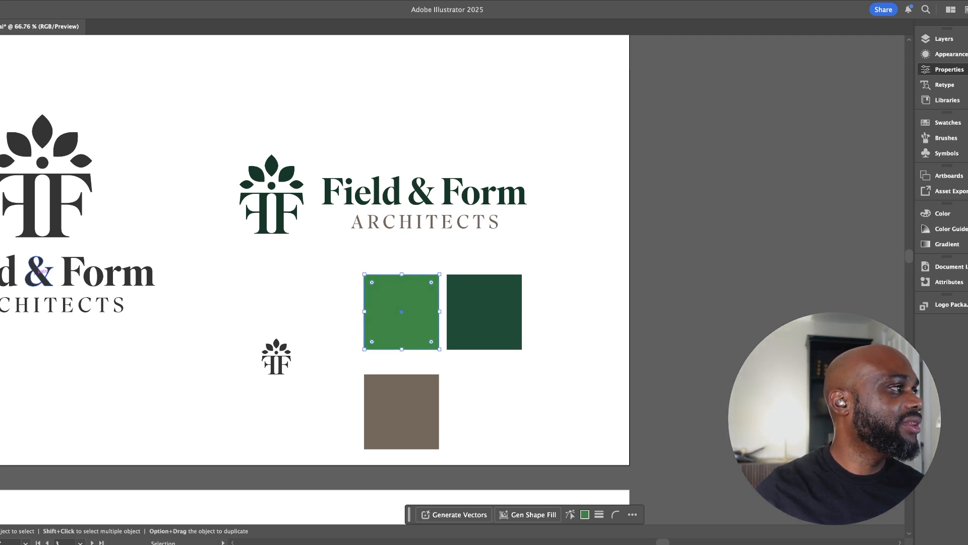
Try to recolour the five leaves of the horizontal logo's icon with the brighter green
key(super+shift+a)
key(a)
click(246, 184)
shift+click(260, 171)
shift+click(271, 166)
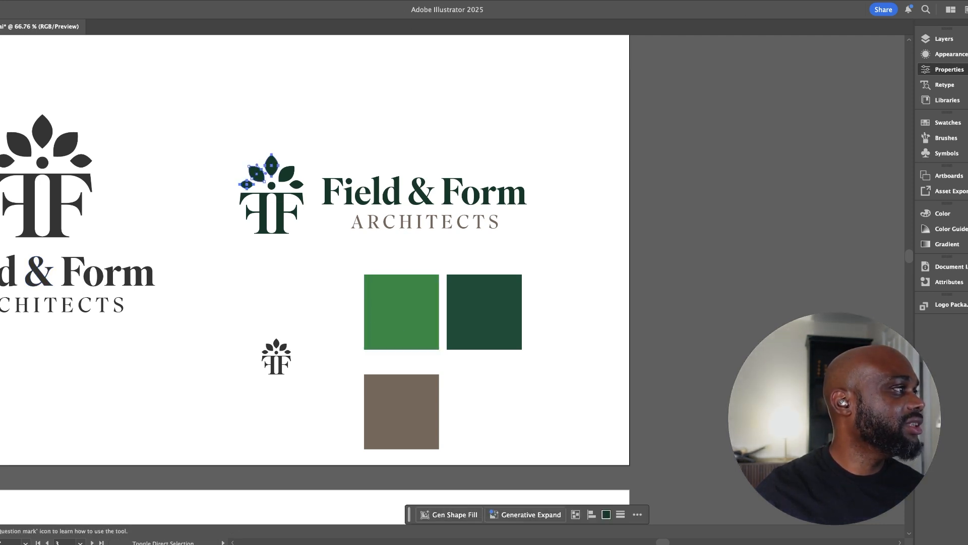
shift+click(286, 174)
shift+click(299, 184)
key(i)
click(402, 311)
key(v)
key(super+shift+a)
key(super+z)
key(super+shift+a)
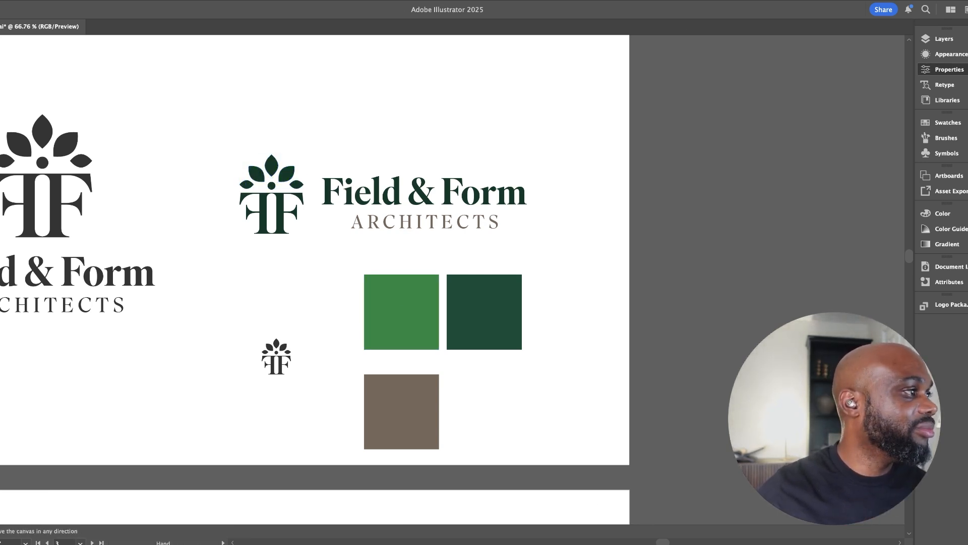
Move the bright green, grey-brown and deep green colour squares off the artboard
drag(401, 311, 706, 398)
drag(431, 408, 431, 308)
shift+click(480, 311)
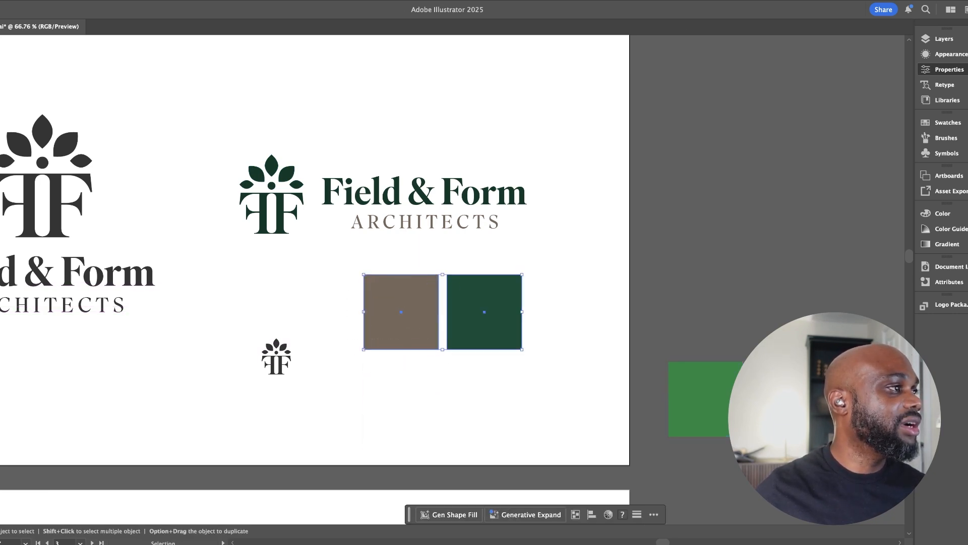
drag(402, 305, 510, 318)
click(565, 348)
Recolour the small standalone icon with the horizontal logo's deep green
click(348, 367)
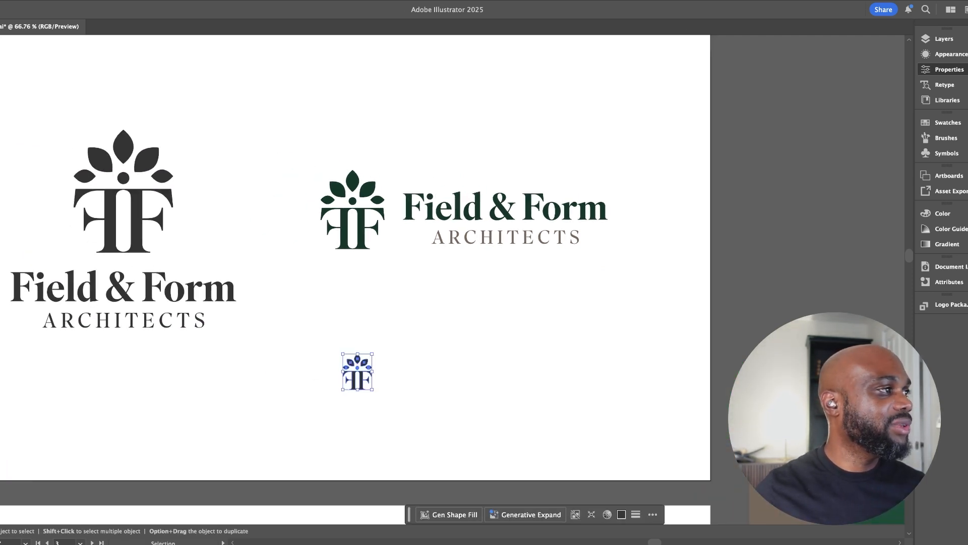
key(i)
click(371, 227)
key(v)
Recolour the stacked logo's icon and "Field & Form" wordmark with the horizontal logo's deep green
click(298, 297)
drag(282, 293, 395, 301)
double_click(256, 236)
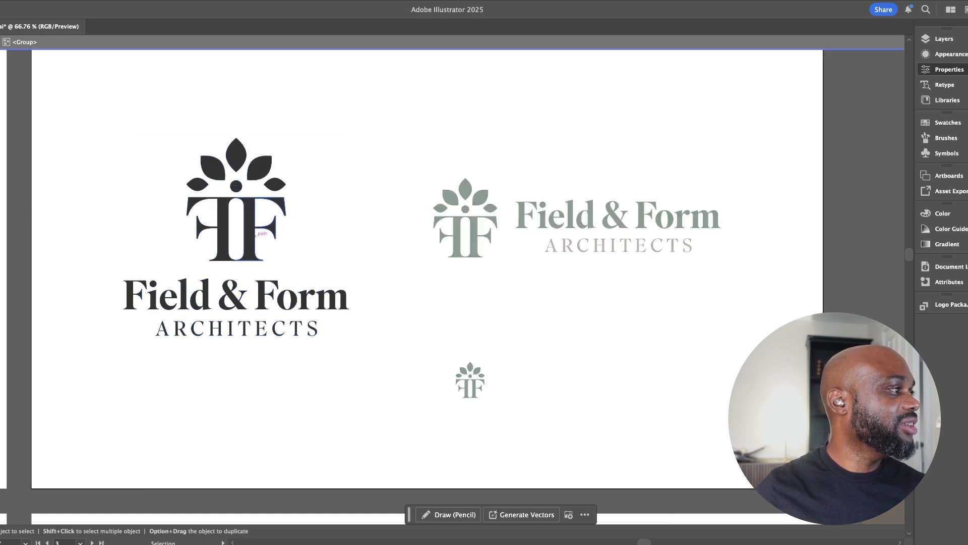
key(i)
click(474, 234)
key(v)
Recolour the stacked logo's "ARCHITECTS" line with the horizontal logo's grey-brown
click(385, 282)
click(314, 330)
key(i)
click(553, 244)
key(v)
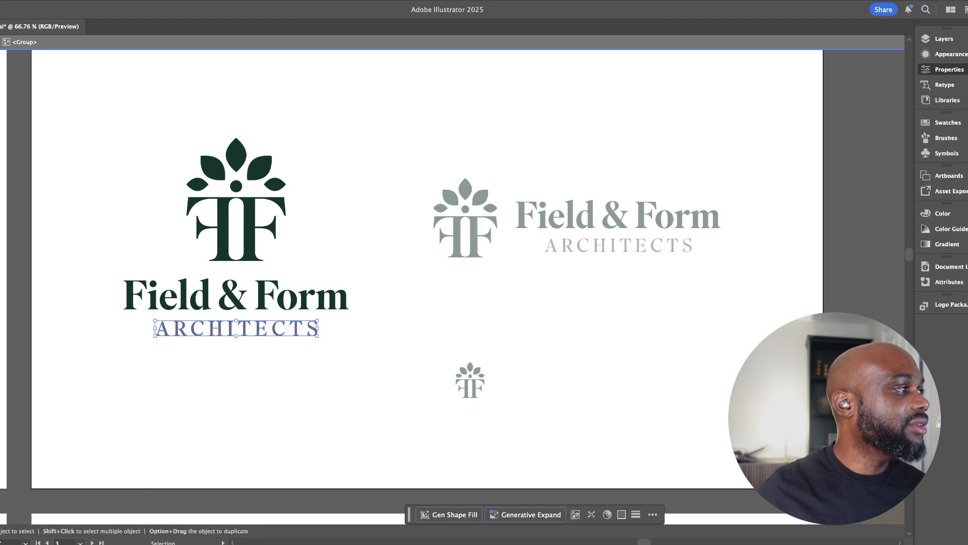
double_click(489, 371)
Copy all three coloured logo versions and paste them onto an empty artboard in the row below
drag(626, 399, 506, 416)
key(v)
drag(98, 198, 611, 459)
key(super+c)
scroll(454, 280, down, 5)
scroll(454, 280, left, 10)
key(z)
drag(402, 416, 345, 417)
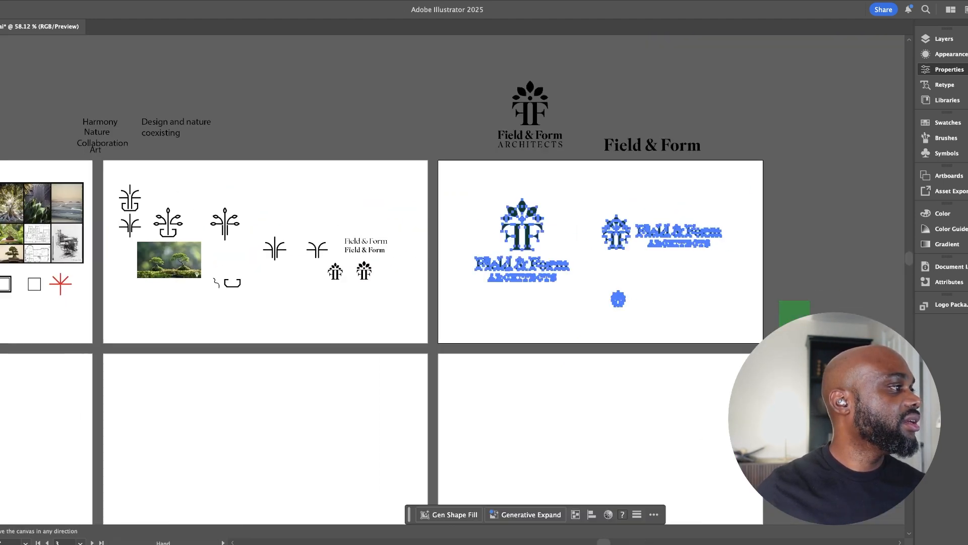
key(super+shift+a)
scroll(401, 323, left, 8)
scroll(401, 323, down, 3)
drag(336, 257, 395, 257)
key(super+v)
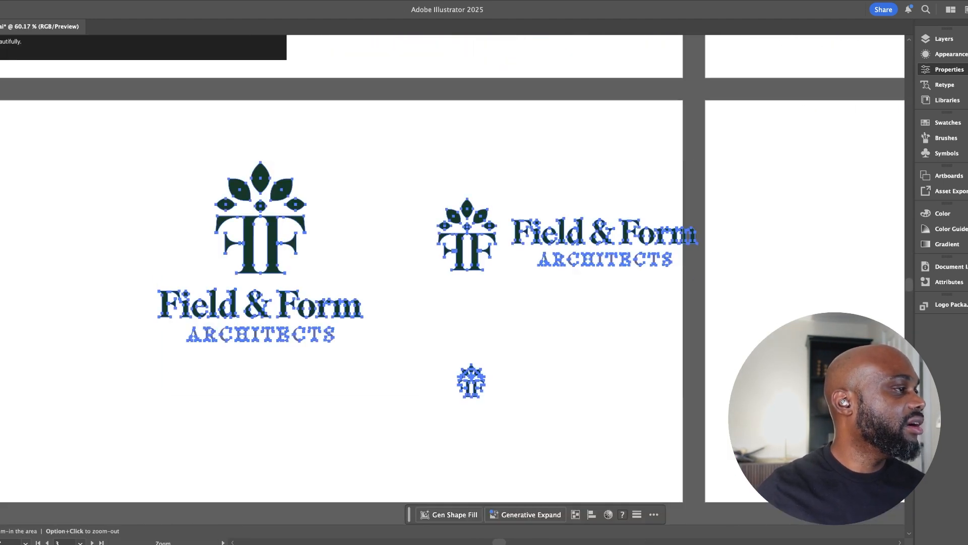
Shift the pasted logos up and to the left, and scale down the stacked logo in the artboard's upper left half
key(v)
drag(272, 247, 96, 209)
click(222, 283)
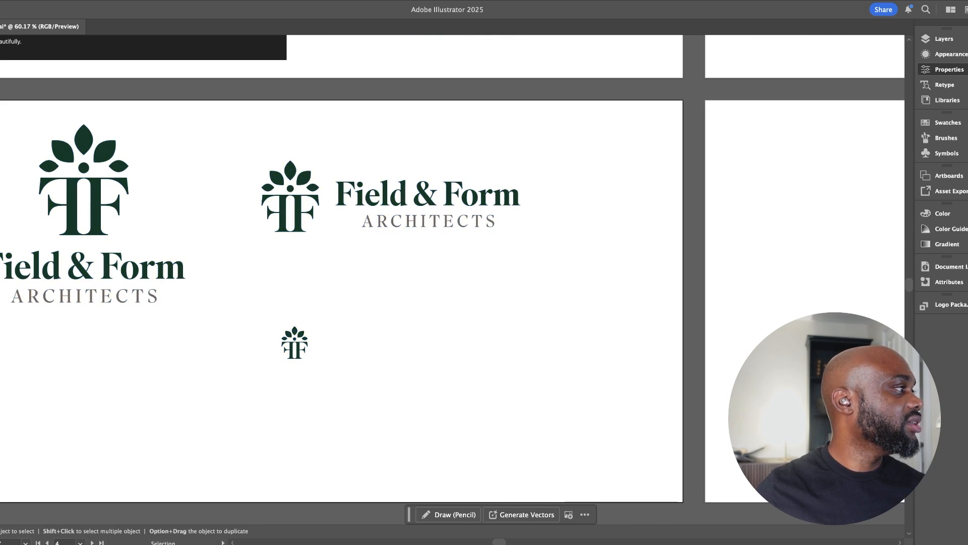
click(101, 217)
drag(185, 124, 148, 156)
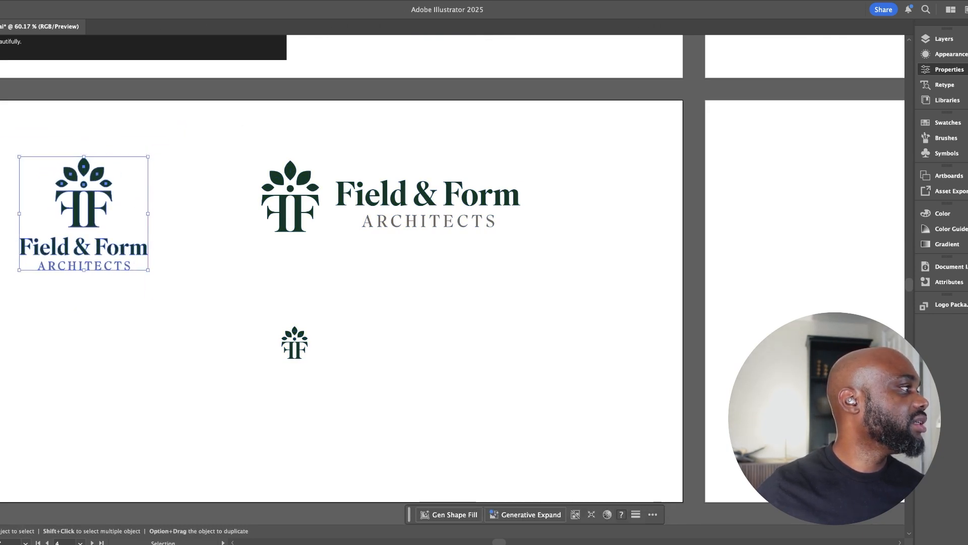
drag(95, 192, 197, 146)
Shrink the horizontal logo and arrange it with the small icon beneath the stacked logo as a column in the artboard's left half
click(306, 187)
drag(308, 187, 96, 295)
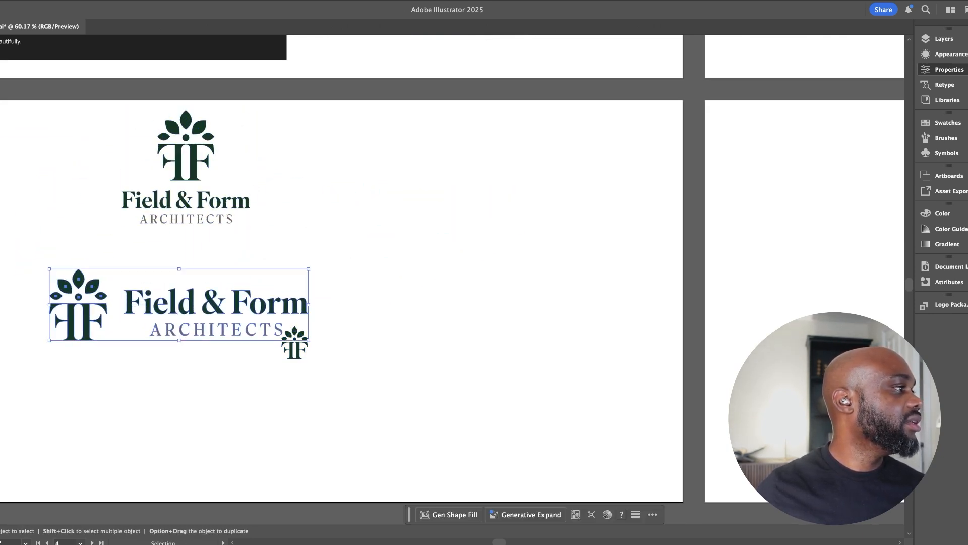
mouse_move(309, 269)
mouse_down()
mouse_move(290, 287)
mouse_move(303, 279)
mouse_up()
drag(295, 343, 182, 425)
drag(346, 153, 156, 444)
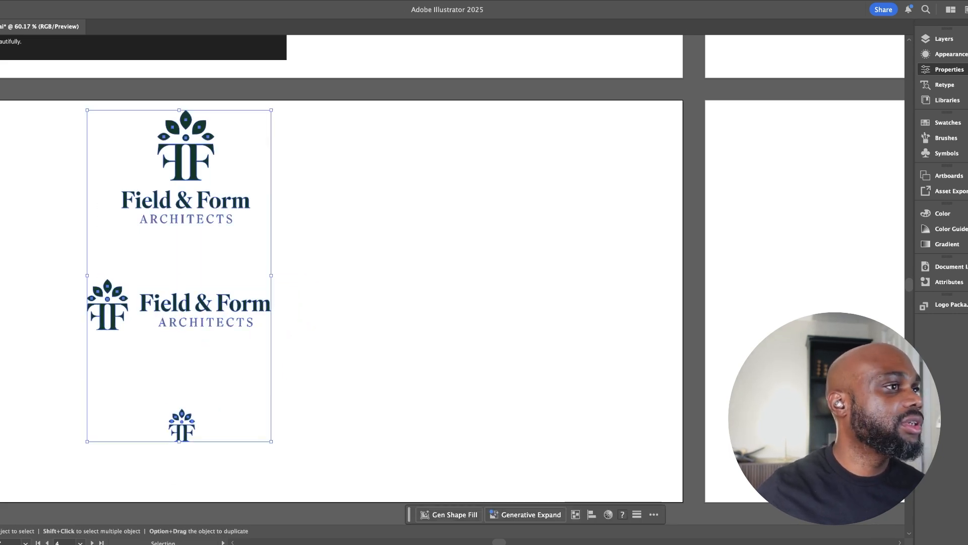
drag(224, 302, 171, 317)
Cover the artboard's right half with a rectangle filled in the logo's deep green
key(m)
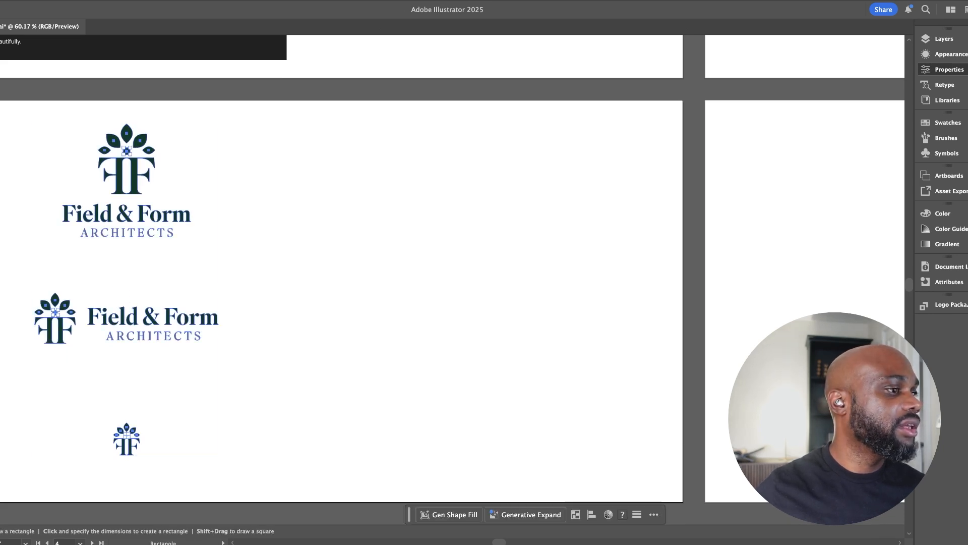
drag(683, 501, 287, 100)
key(v)
mouse_move(287, 301)
mouse_down()
mouse_move(269, 300)
mouse_move(287, 300)
mouse_up()
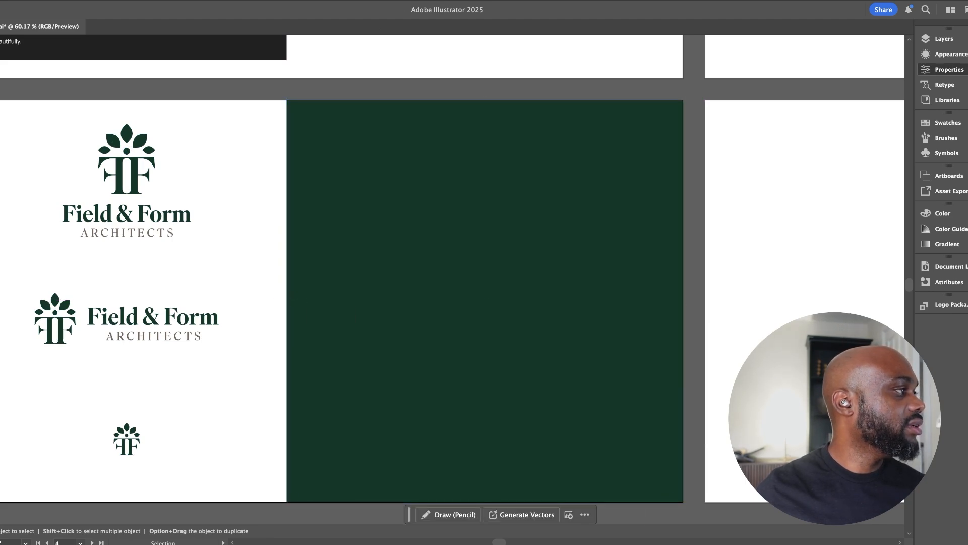
Duplicate the three logos onto the green rectangle and recolour the stacked copy's icon and "Field & Form" wordmark white
drag(39, 132, 182, 313)
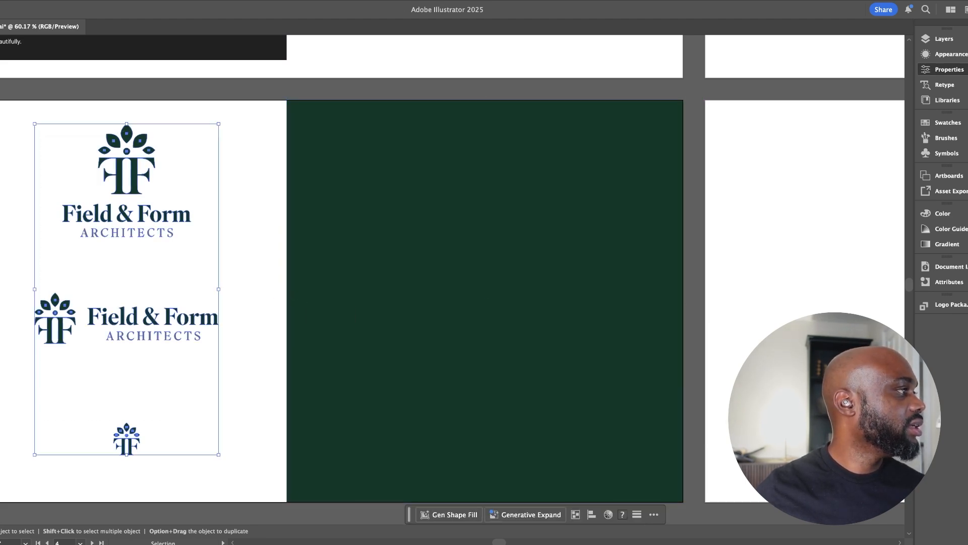
drag(136, 207, 509, 225)
double_click(499, 224)
click(525, 224)
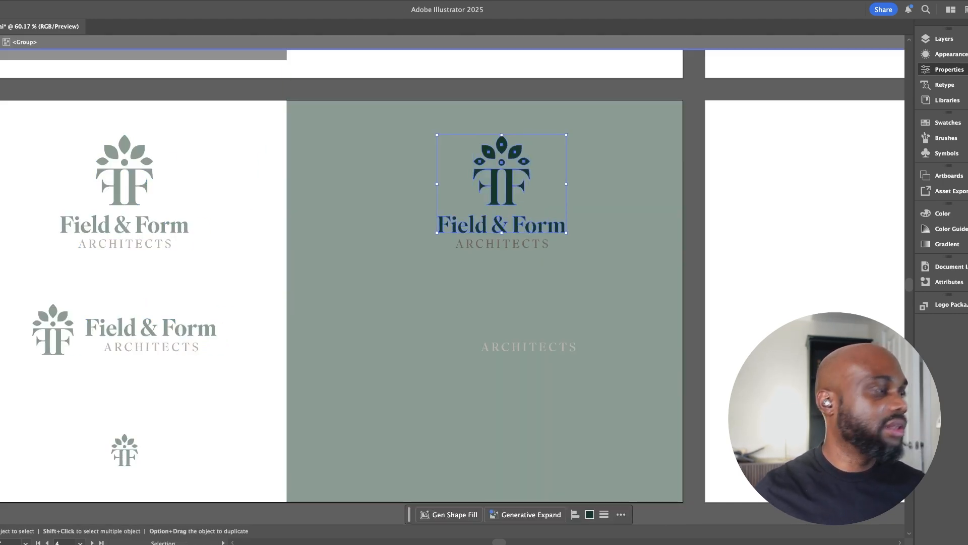
key(i)
click(262, 292)
key(v)
Recolour the "Field & Form" wordmark of the horizontal logo on the green rectangle white
double_click(465, 329)
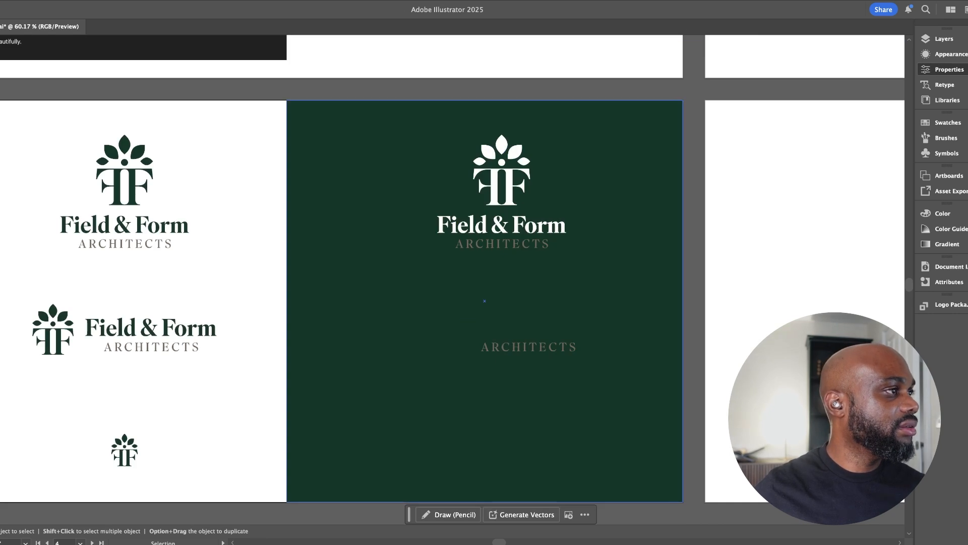
double_click(526, 331)
click(526, 331)
key(Escape)
double_click(439, 337)
click(439, 337)
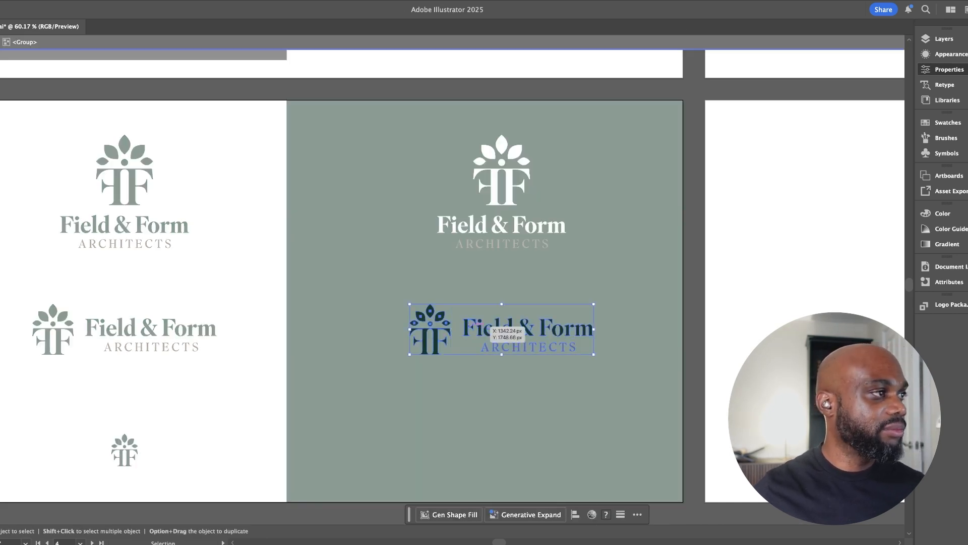
double_click(470, 328)
click(469, 328)
key(i)
click(499, 225)
key(v)
key(Escape)
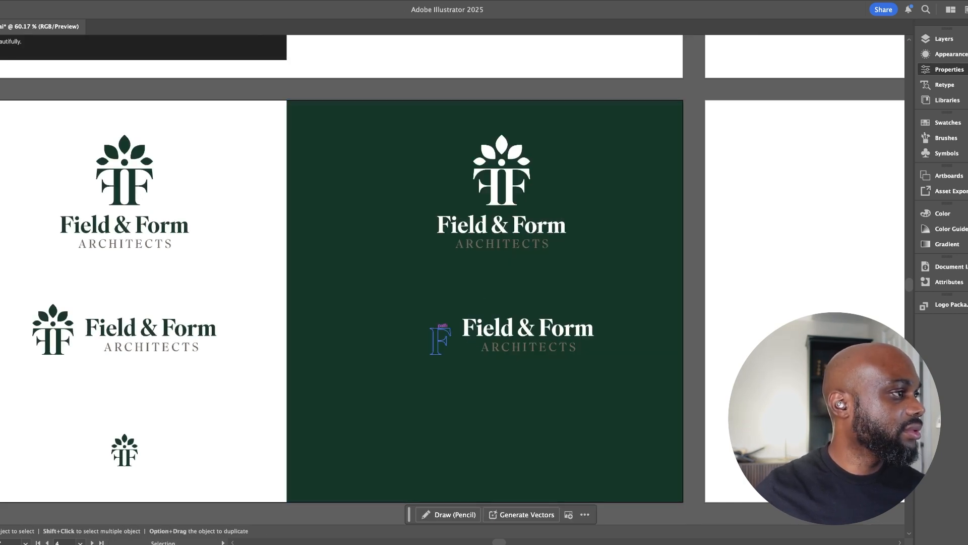
Recolour the tree icon of the horizontal logo on the green rectangle white
double_click(440, 338)
key(i)
click(473, 328)
key(v)
key(Escape)
Recolour the small standalone icon on the green rectangle white
key(space)
drag(504, 373, 470, 292)
click(468, 357)
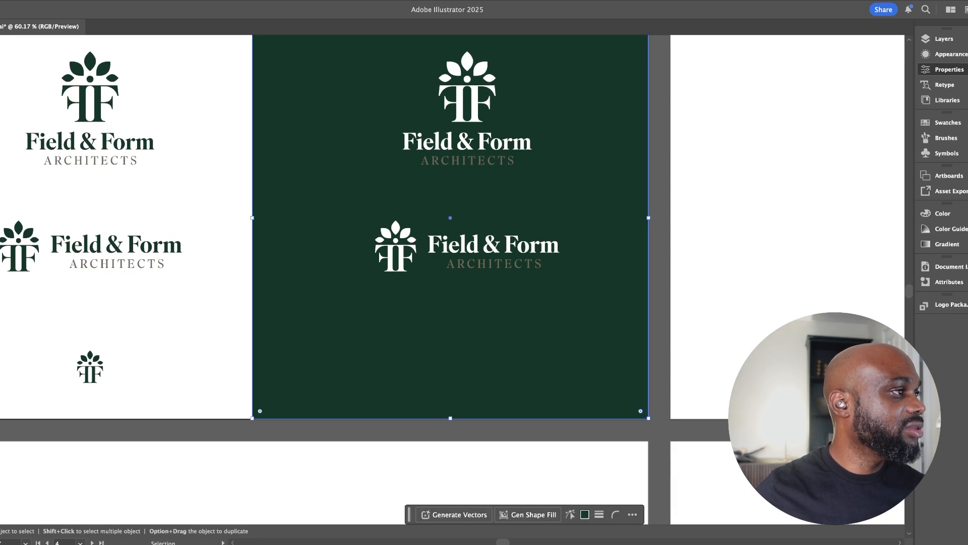
click(469, 359)
double_click(468, 360)
key(Escape)
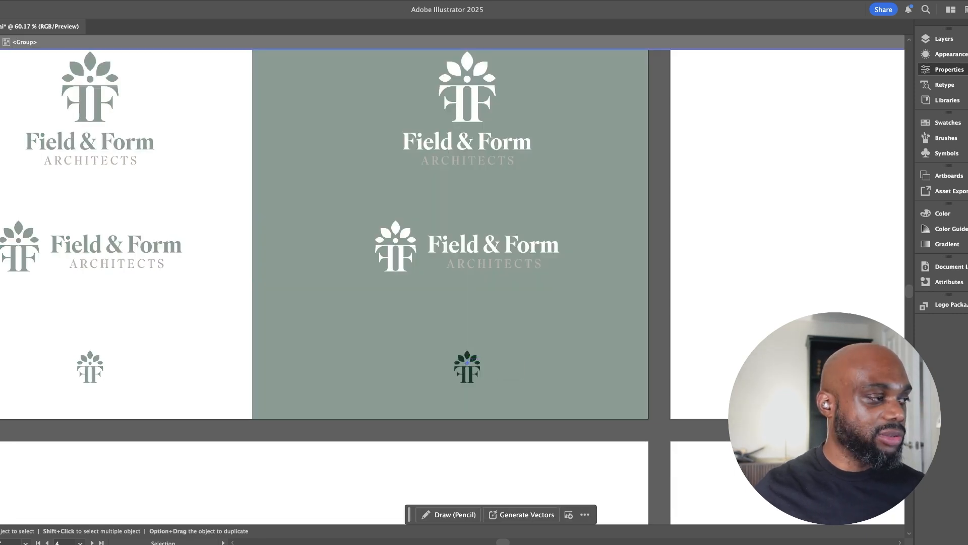
key(Escape)
click(473, 367)
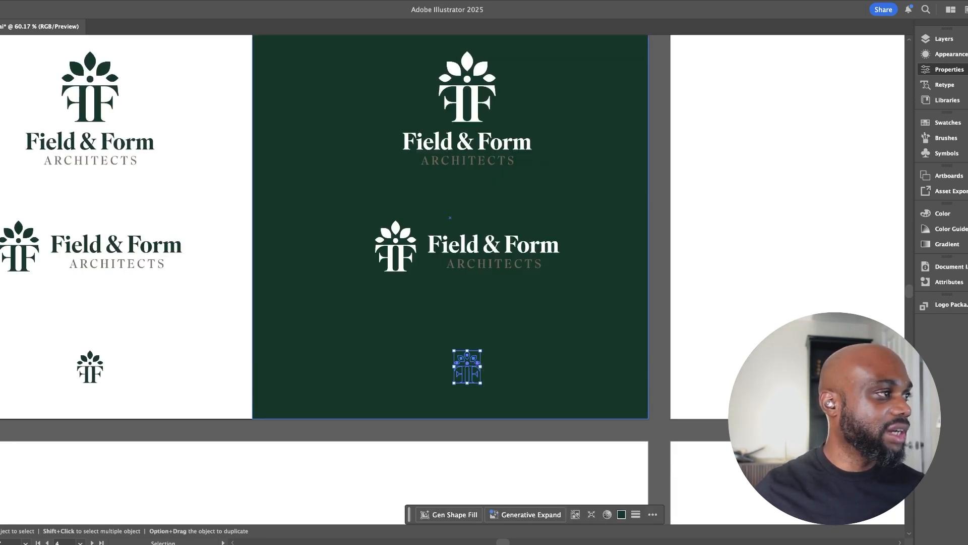
key(i)
click(438, 246)
key(v)
key(super+shift+a)
Change the "ARCHITECTS" line of the stacked logo on the green rectangle to a golden tan
drag(447, 218, 399, 278)
click(437, 224)
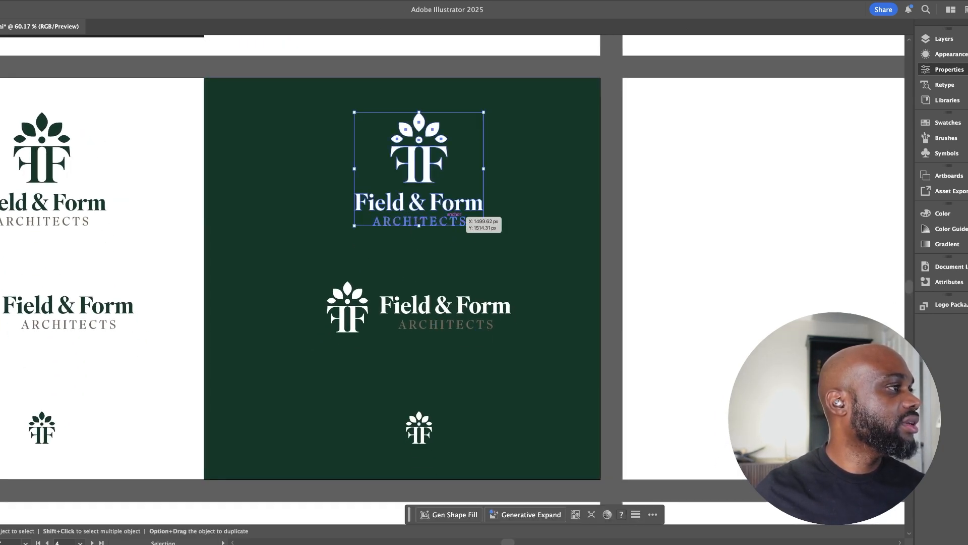
double_click(457, 222)
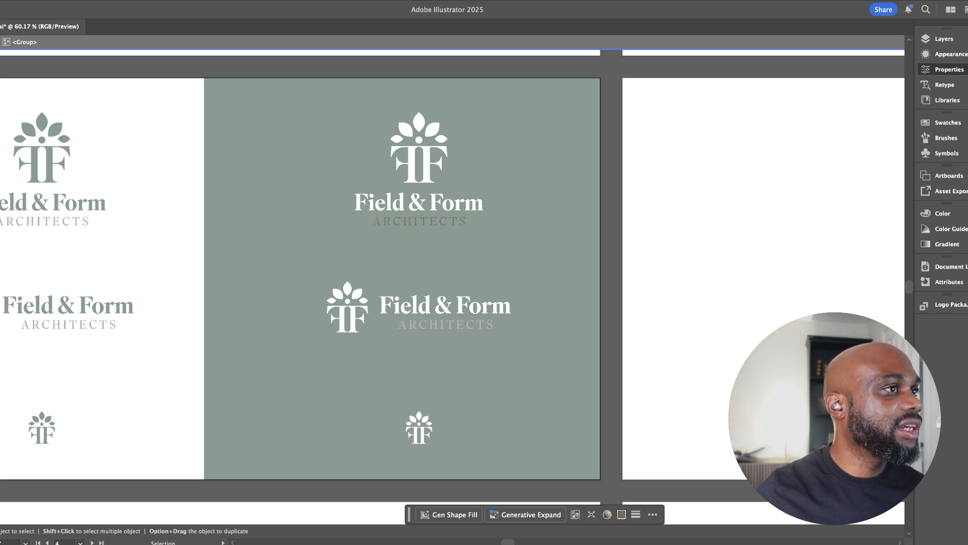
key(Escape)
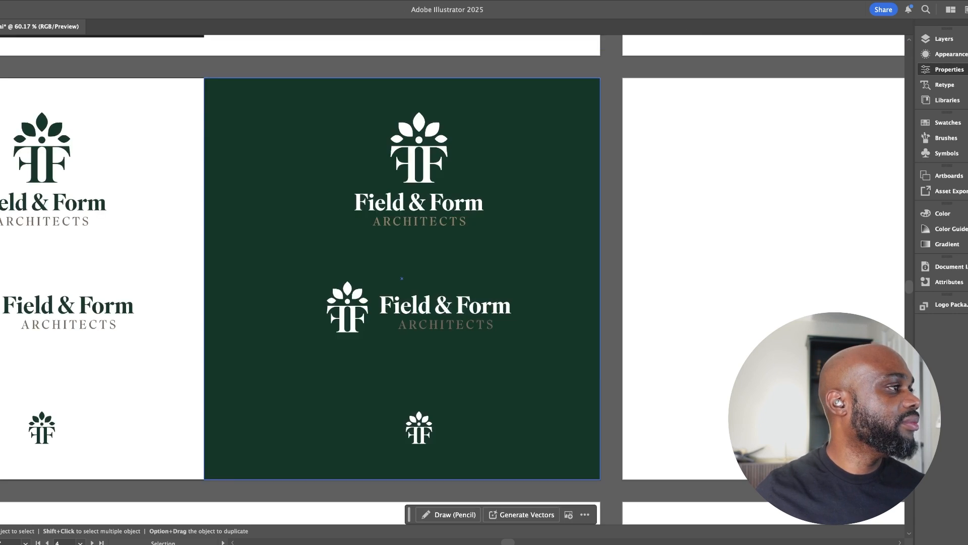
double_click(443, 222)
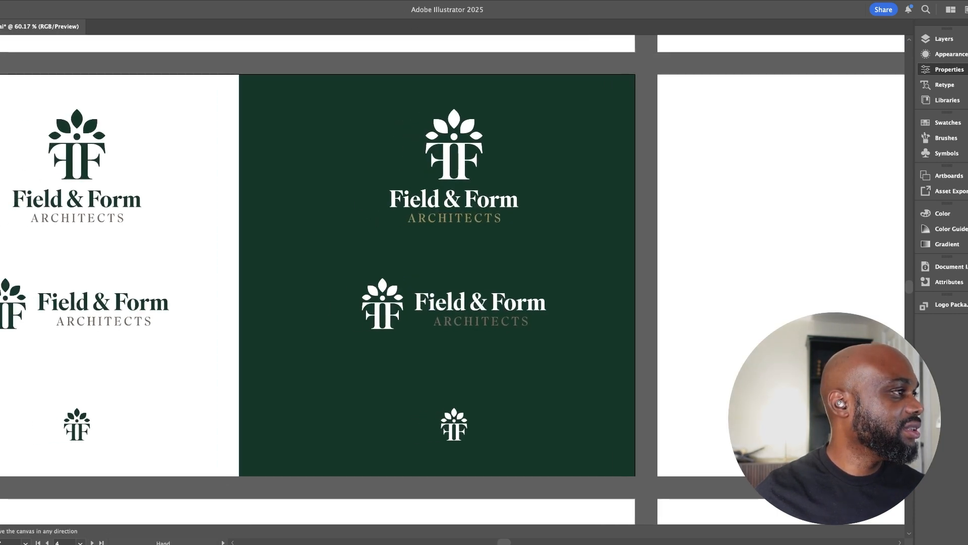
scroll(477, 216, left, 2)
double_click(472, 214)
click(472, 216)
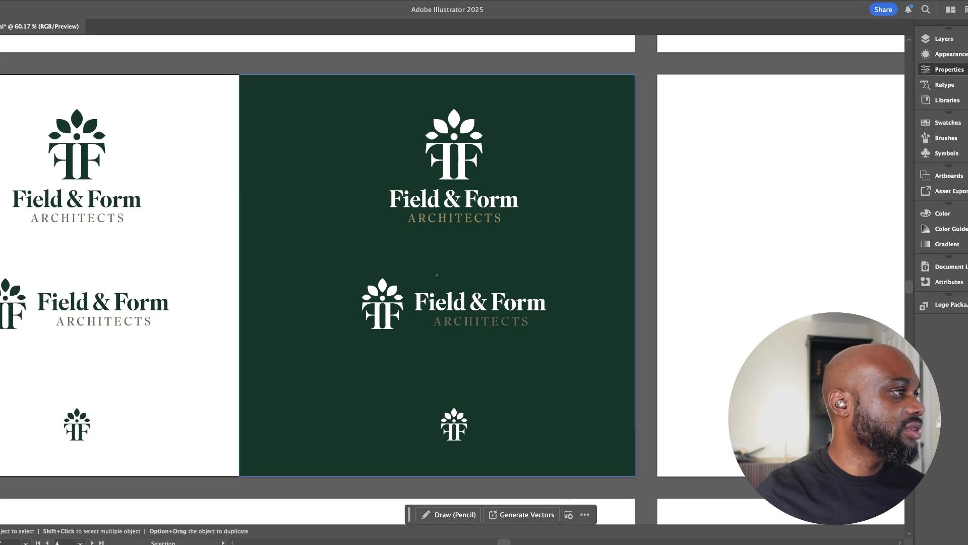
Apply the stacked logo's golden tan to the "ARCHITECTS" line of the horizontal logo on the green rectangle
double_click(497, 323)
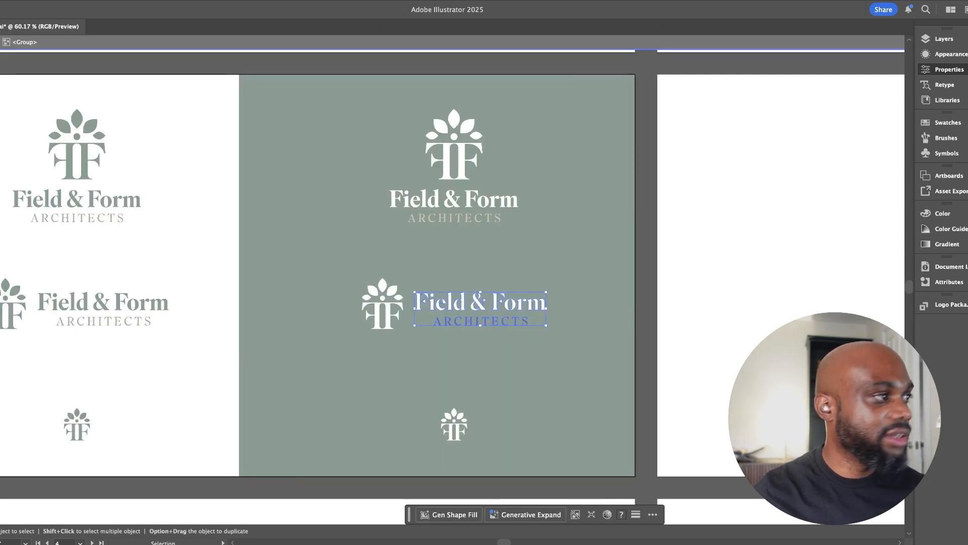
double_click(480, 321)
key(i)
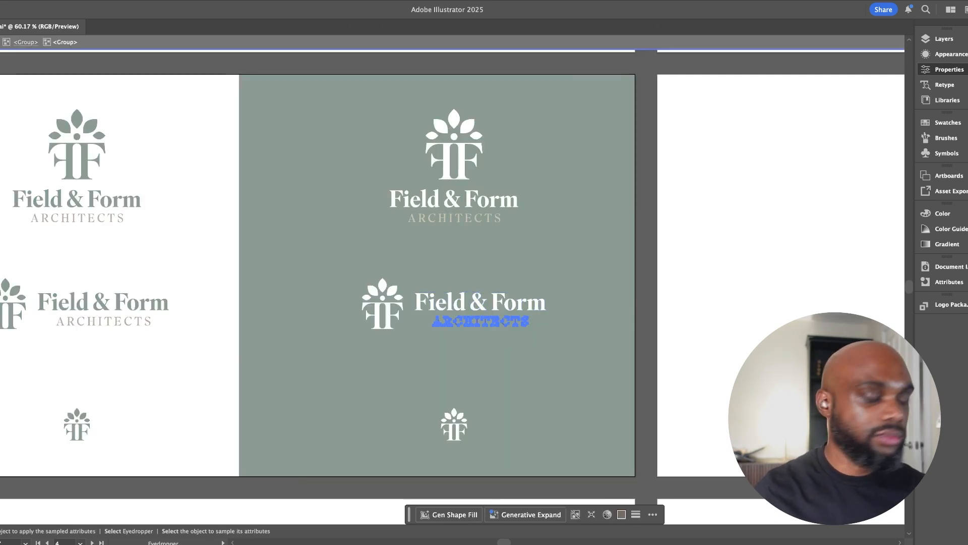
click(452, 220)
key(v)
double_click(437, 274)
mouse_move(437, 274)
mouse_down()
mouse_move(379, 262)
mouse_move(494, 292)
mouse_move(444, 279)
mouse_up()
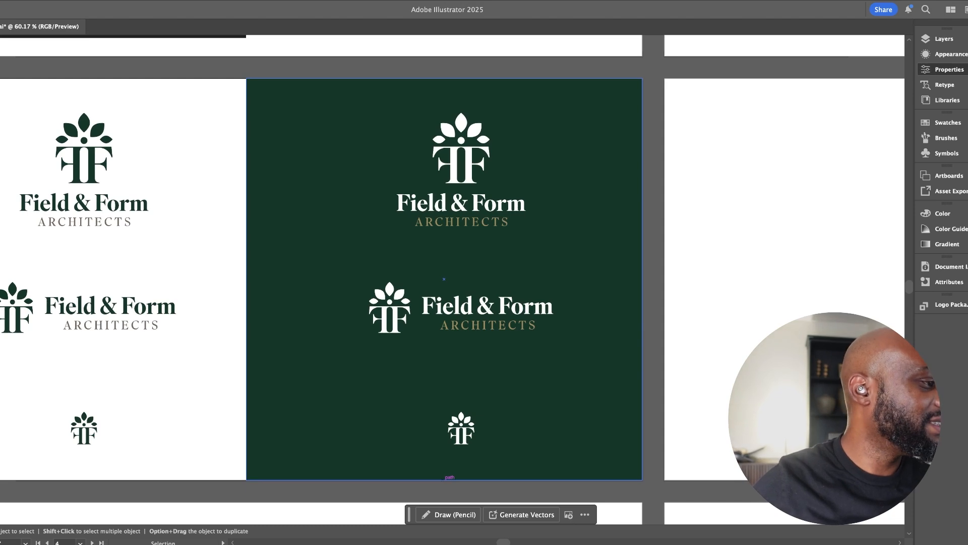
Copy the green stacked logo from the white background and paste it onto the artboard holding the original black Field & Form logo image
drag(444, 278, 476, 272)
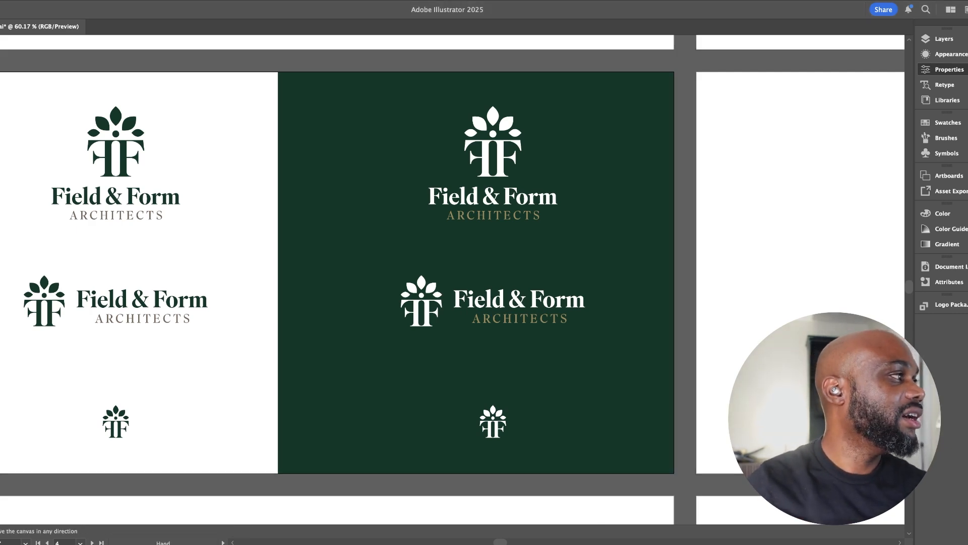
drag(444, 279, 480, 287)
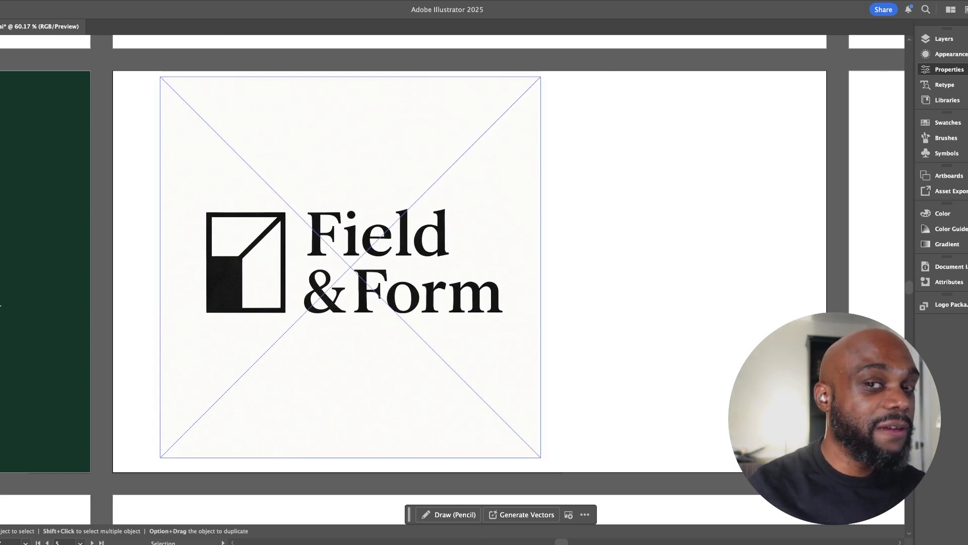
drag(454, 363, 793, 338)
drag(353, 283, 678, 282)
drag(535, 252, 453, 293)
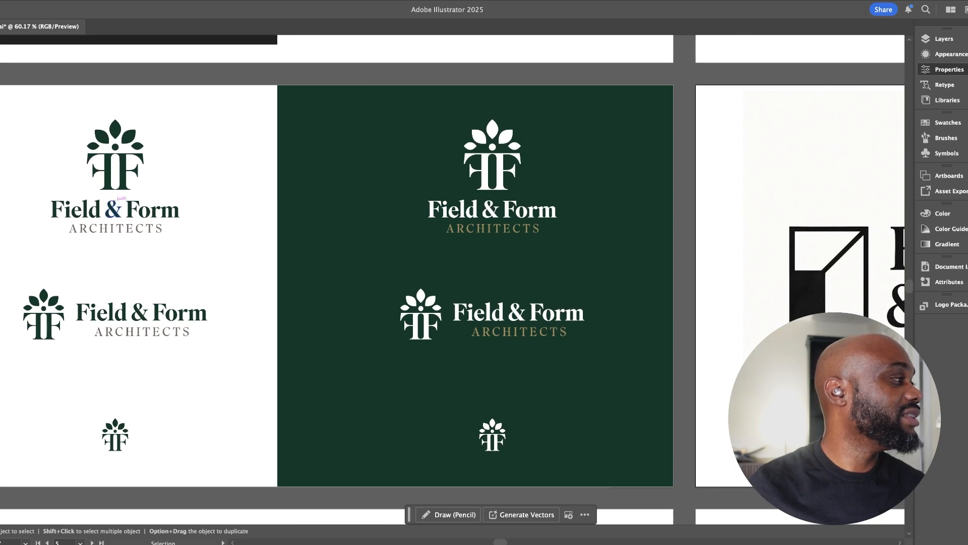
click(167, 212)
drag(655, 282, 246, 243)
key(super+v)
Shrink the original black logo image, enlarge the pasted green stacked logo, and place the two side by side on the artboard
click(246, 243)
drag(311, 52, 237, 126)
drag(652, 262, 381, 240)
drag(407, 191, 431, 170)
drag(356, 210, 413, 199)
click(538, 243)
drag(538, 243, 666, 251)
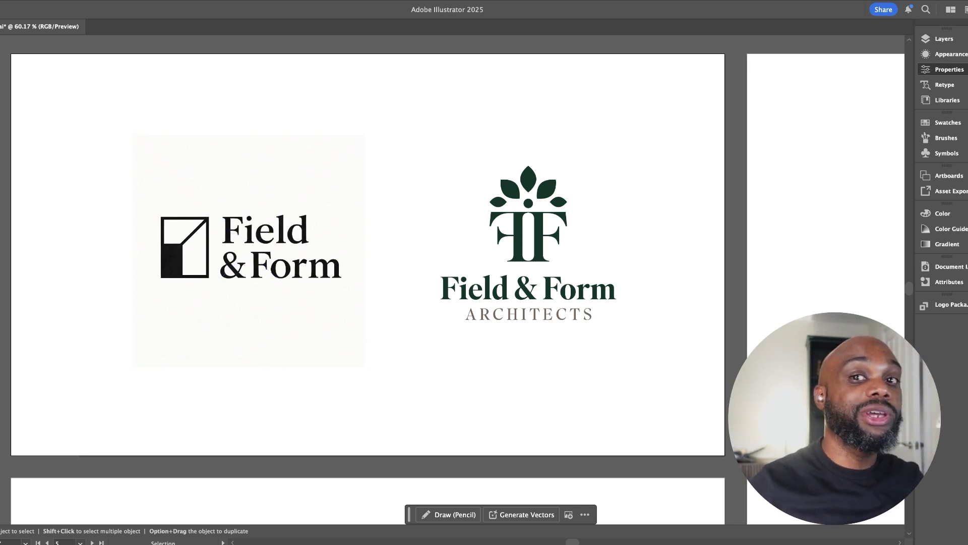
scroll(454, 280, right, 2)
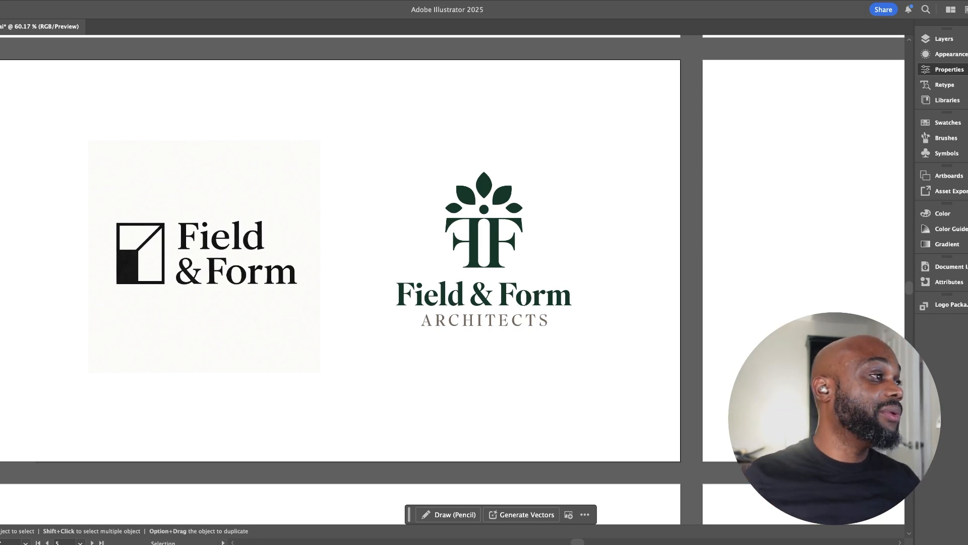
scroll(454, 253, left, 15)
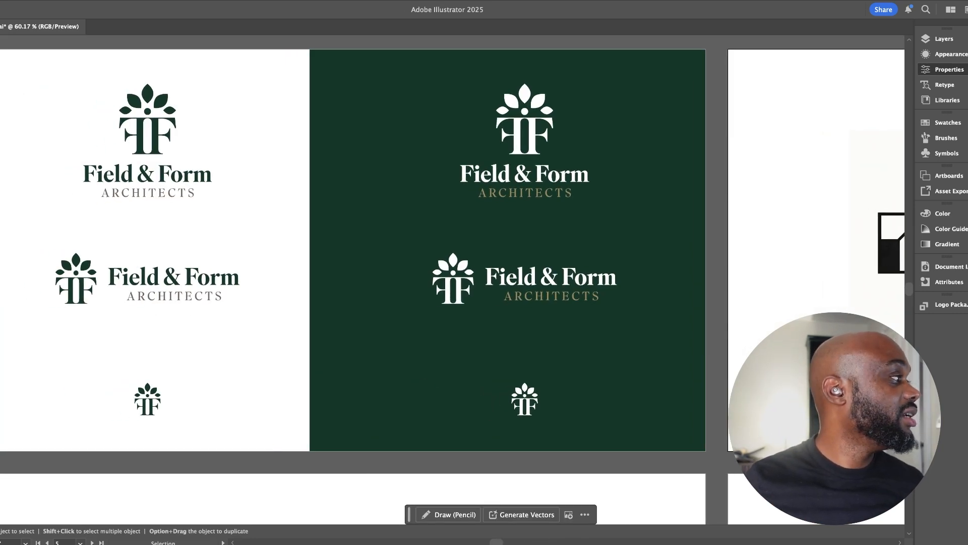
key(shift+w)
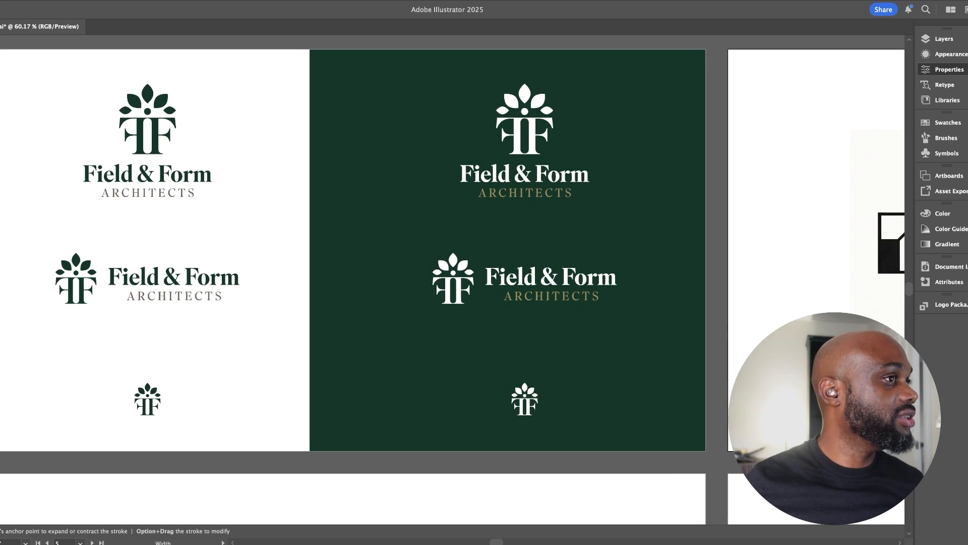